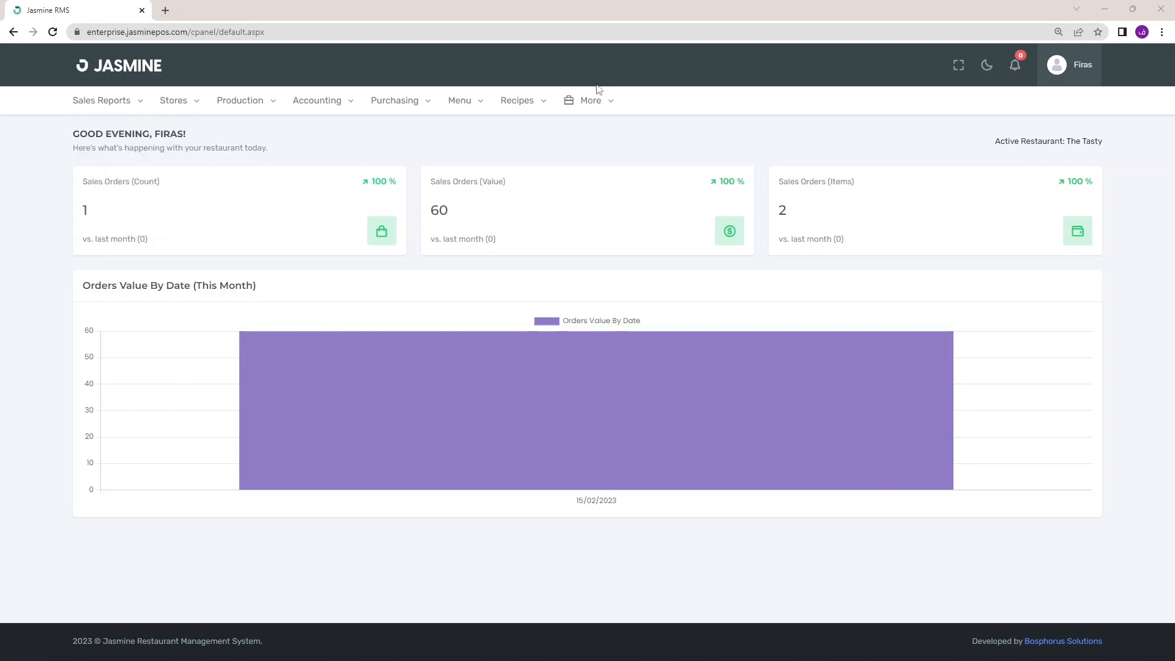
Open the Dine-In Sections settings and choose the Rayyan outlet
{"action": "mouse_move", "coordinate": [591, 105]}
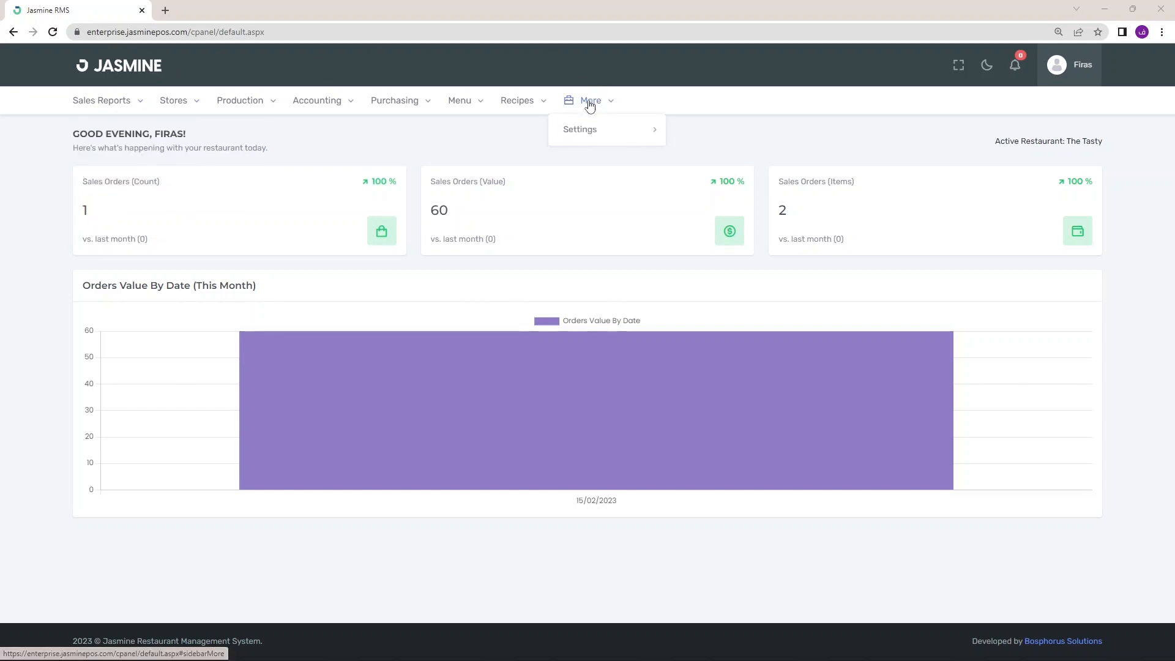
{"action": "mouse_move", "coordinate": [588, 131]}
{"action": "mouse_move", "coordinate": [751, 144]}
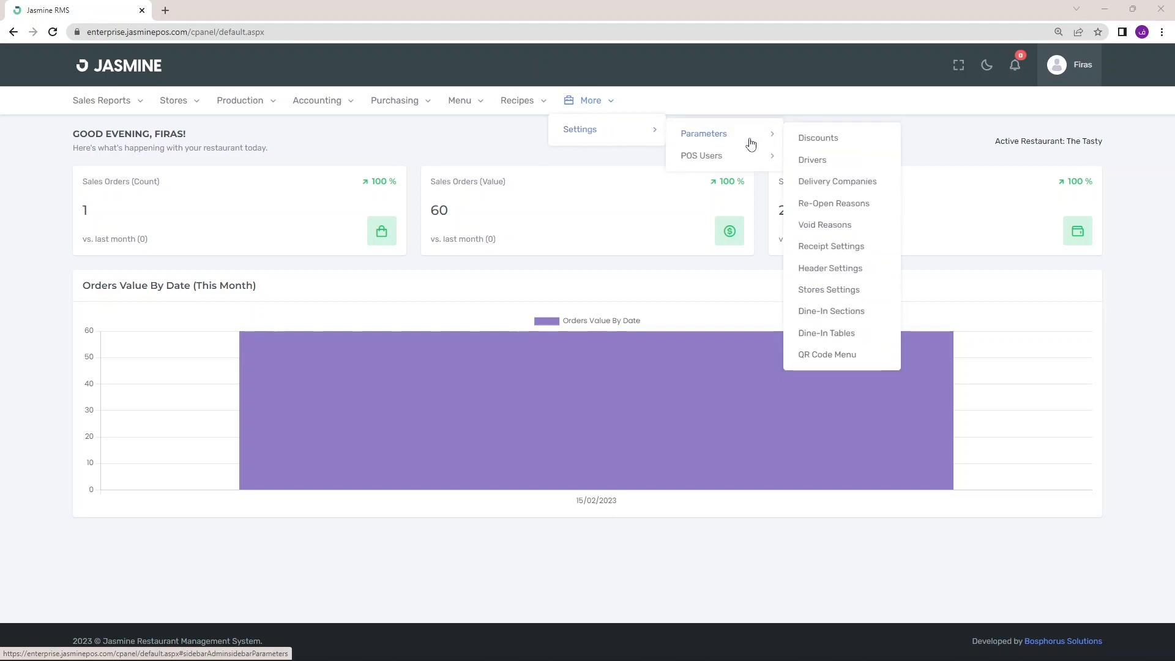
{"action": "left_click", "coordinate": [827, 317]}
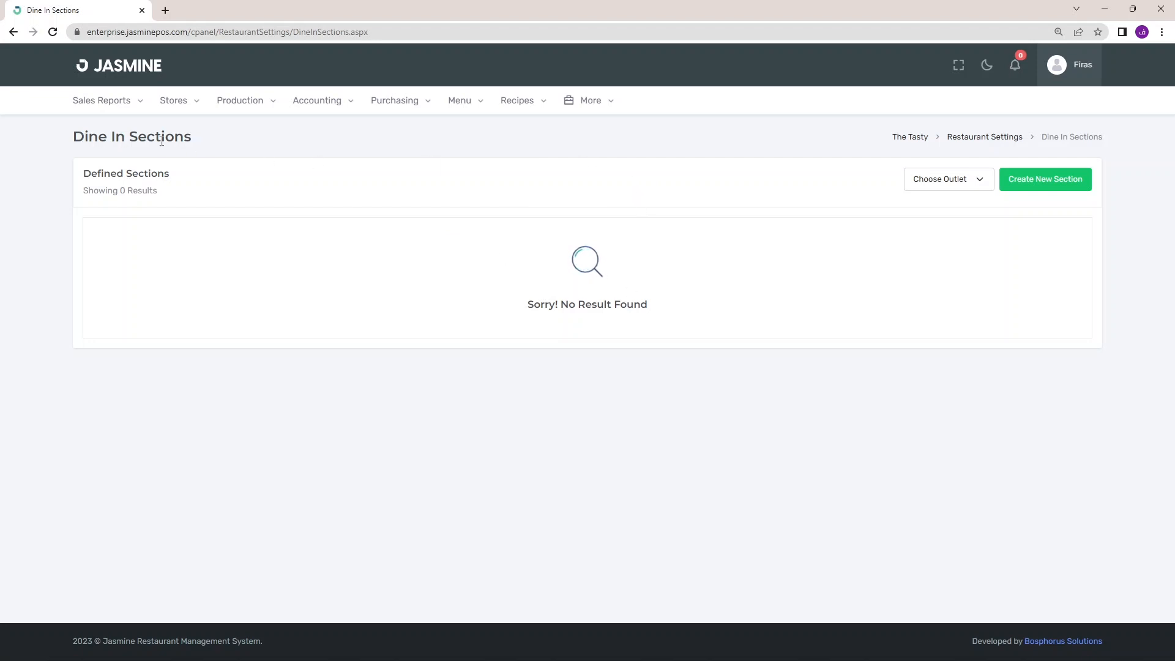
{"action": "left_click", "coordinate": [941, 187]}
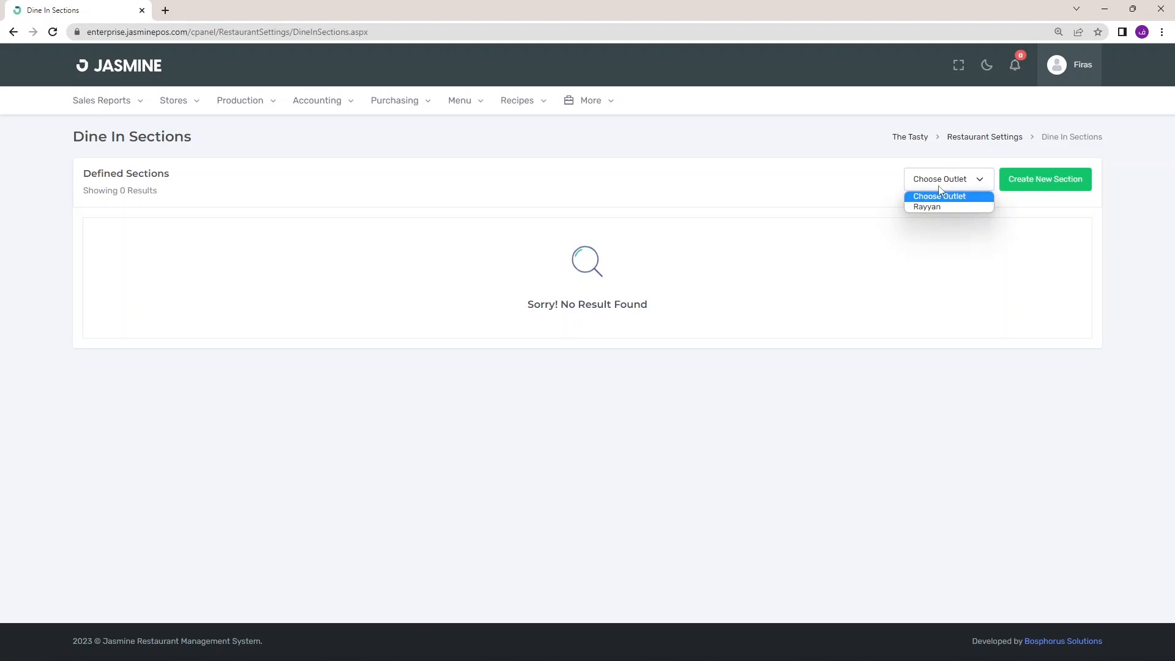
{"action": "left_click", "coordinate": [932, 207]}
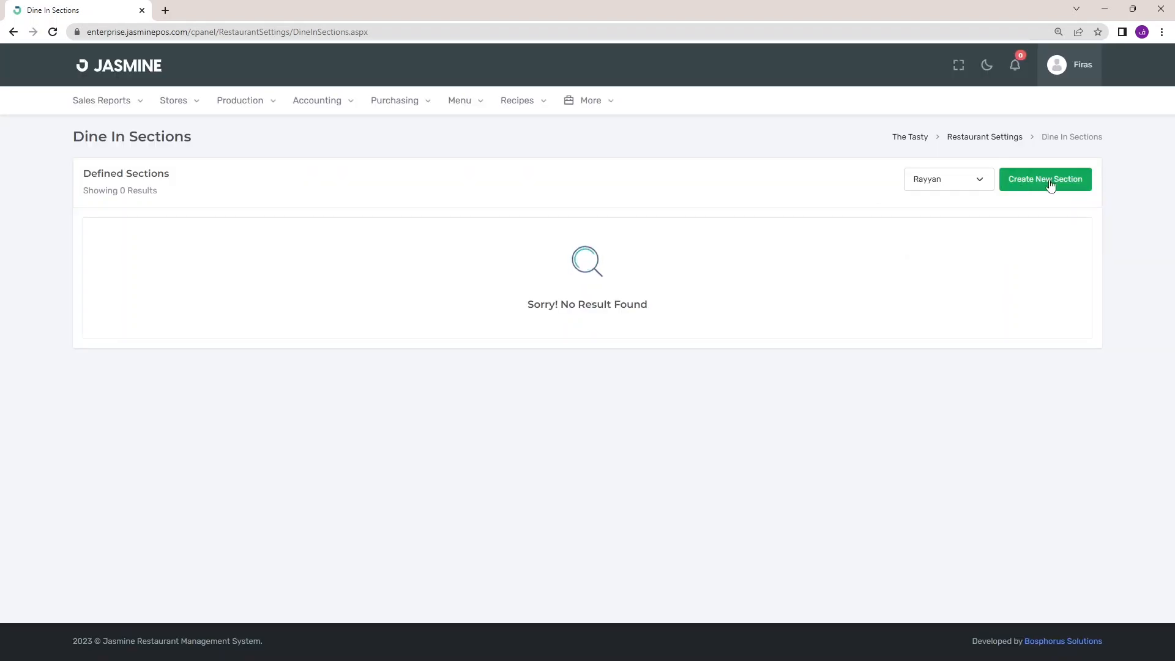
Create an active dine-in section named Inside Restaurant for the chosen outlet
{"action": "left_click", "coordinate": [1045, 188]}
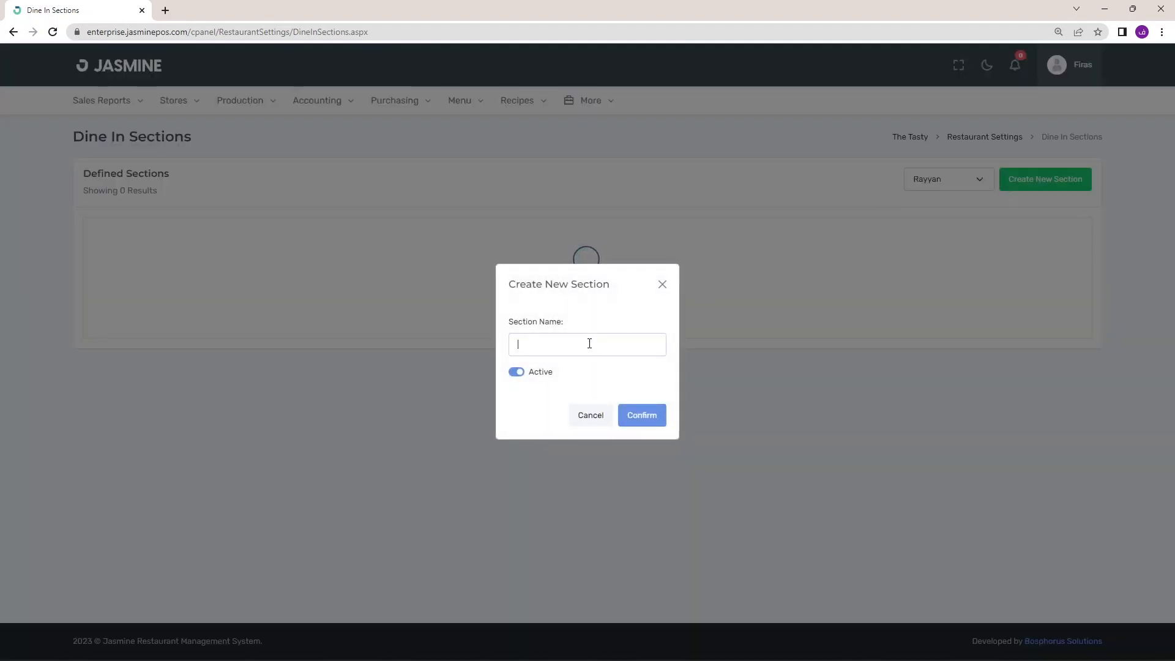
{"action": "type", "text": "Inside Restaurant"}
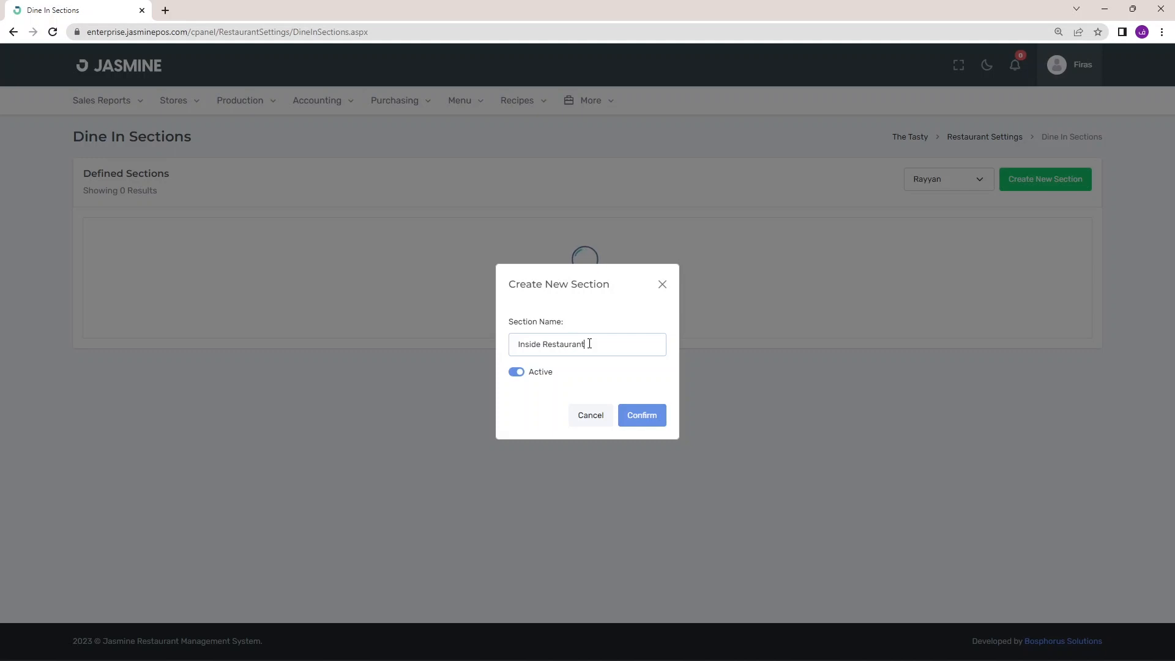
{"action": "left_click", "coordinate": [643, 417]}
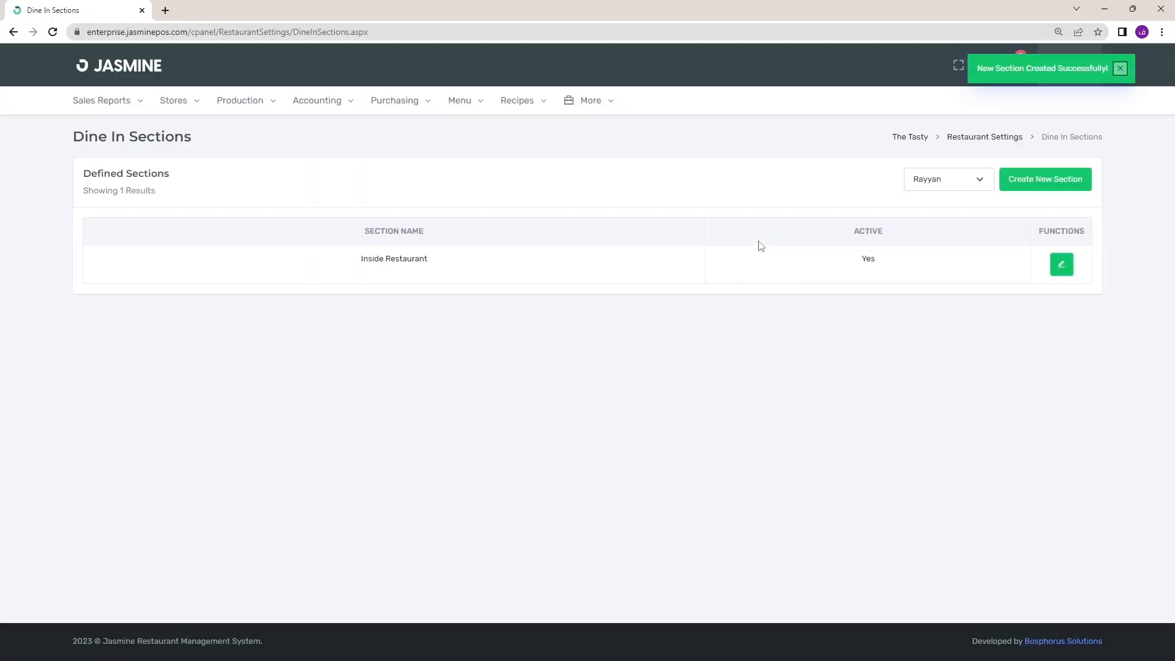
Create a second active dine-in section named Terrace for the same outlet
{"action": "left_click", "coordinate": [1031, 184]}
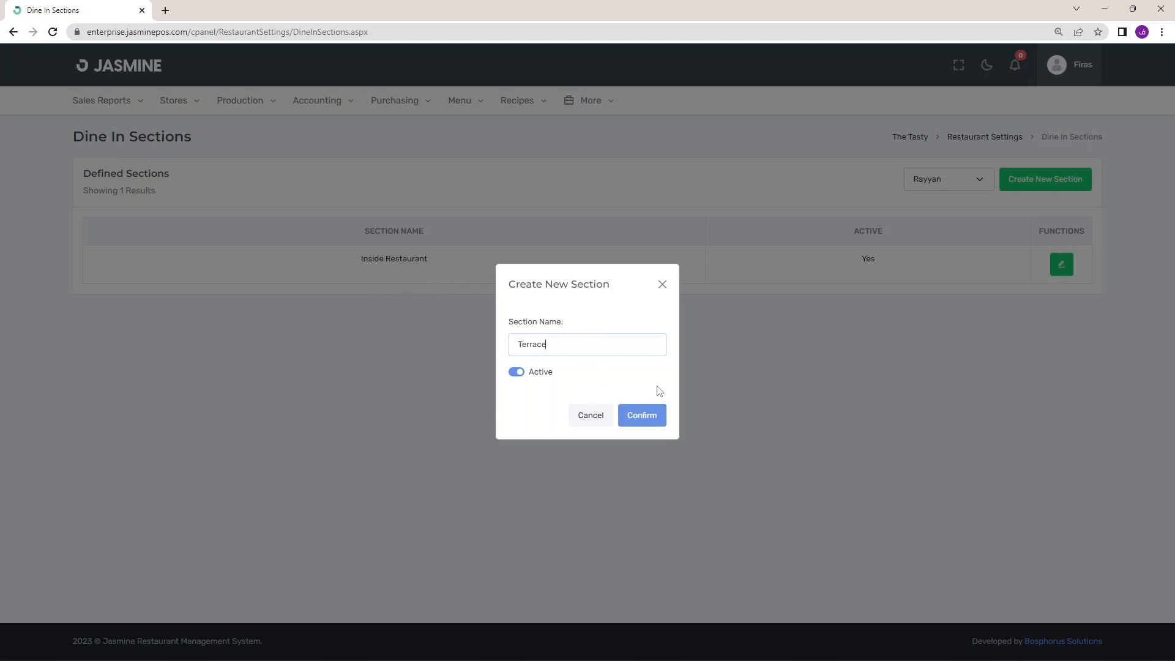
{"action": "left_click", "coordinate": [642, 418]}
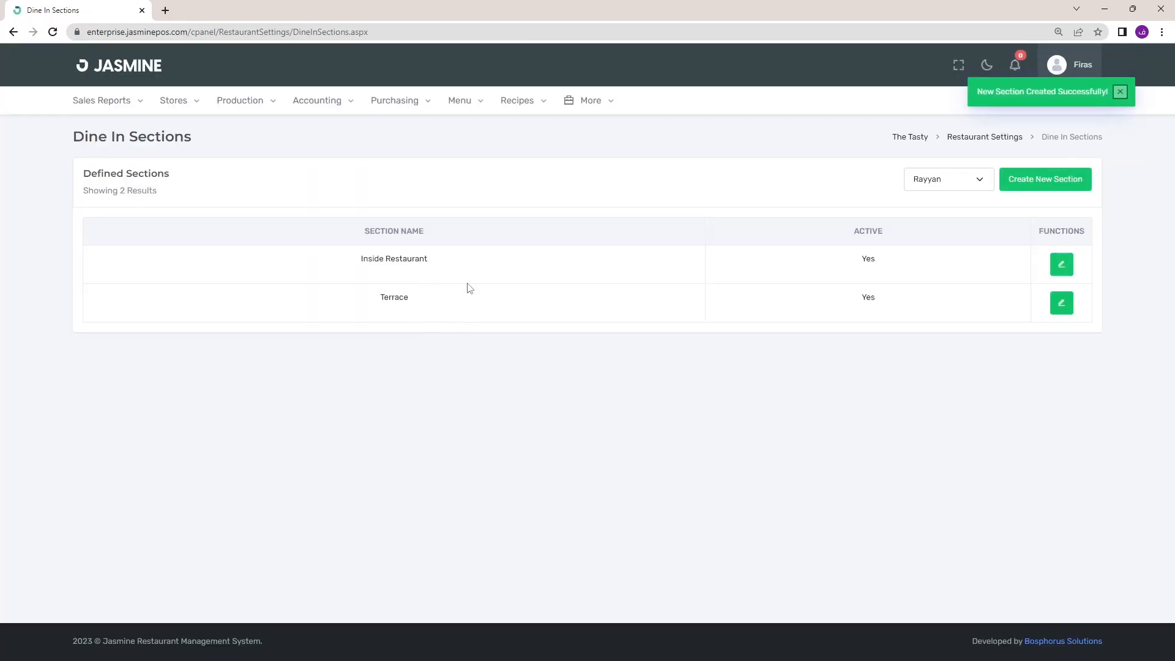
{"action": "left_click", "coordinate": [920, 186]}
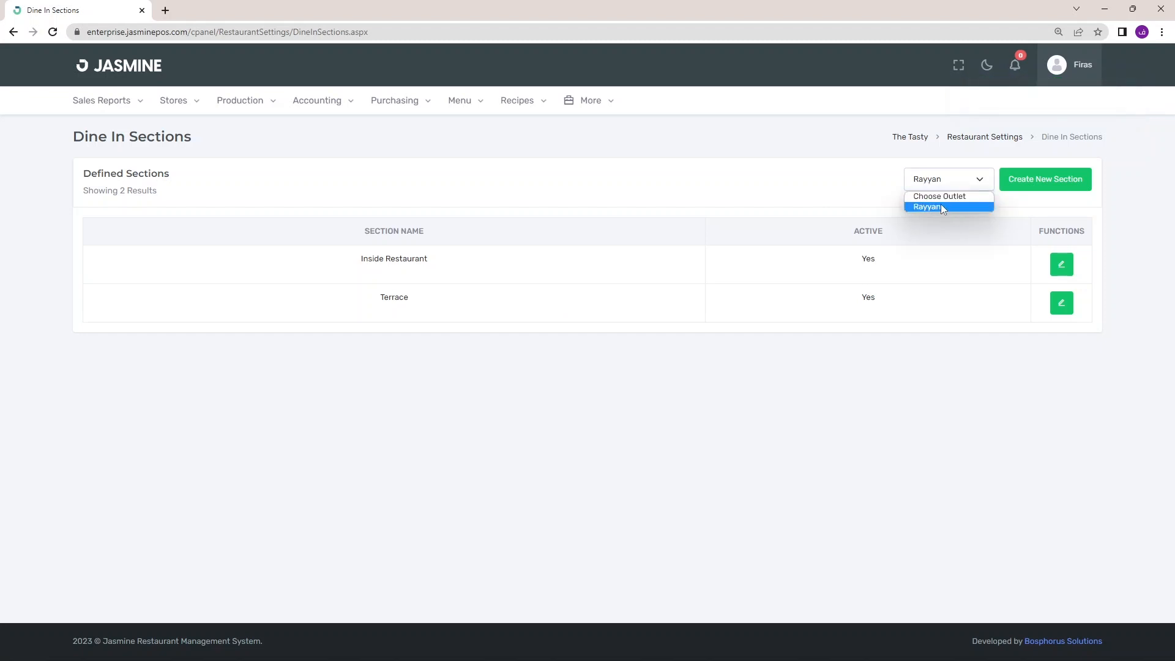
{"action": "left_click", "coordinate": [879, 189]}
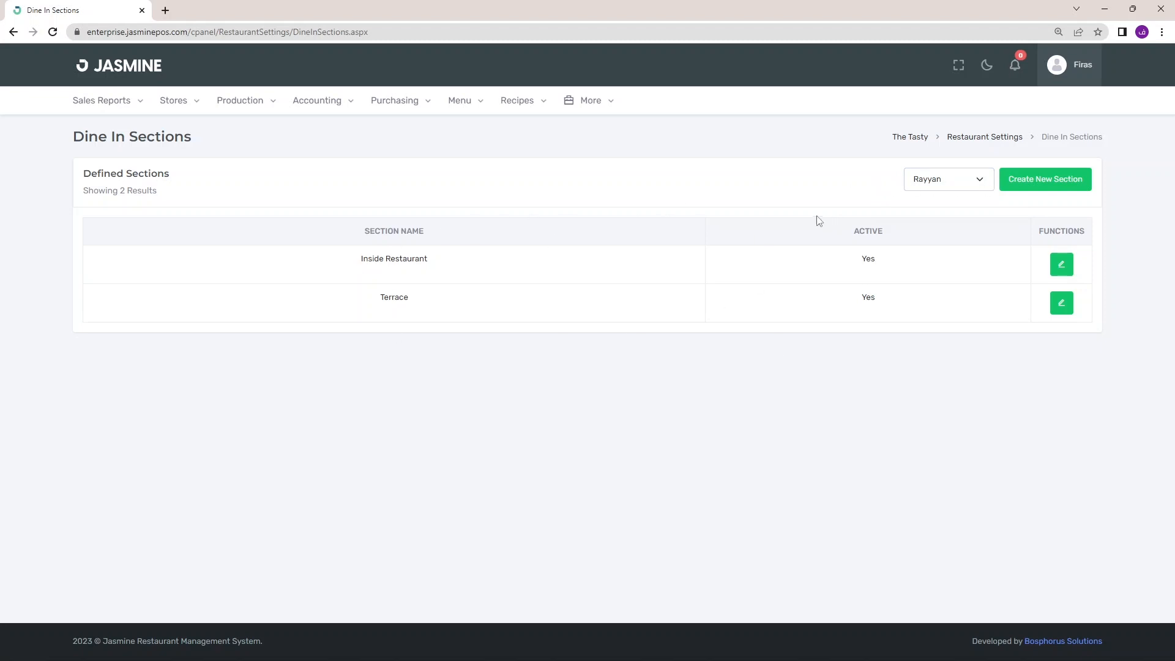
Open the Dine-In Tables settings and select the Rayyan outlet with its Inside Restaurant section
{"action": "mouse_move", "coordinate": [616, 110]}
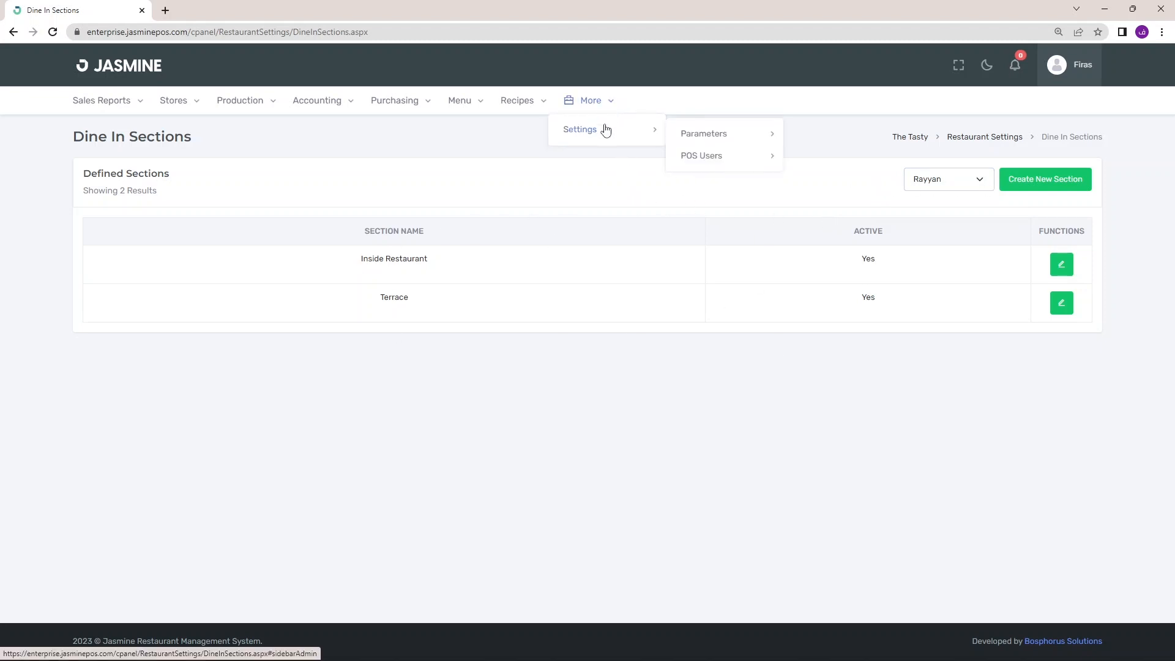
{"action": "mouse_move", "coordinate": [671, 134]}
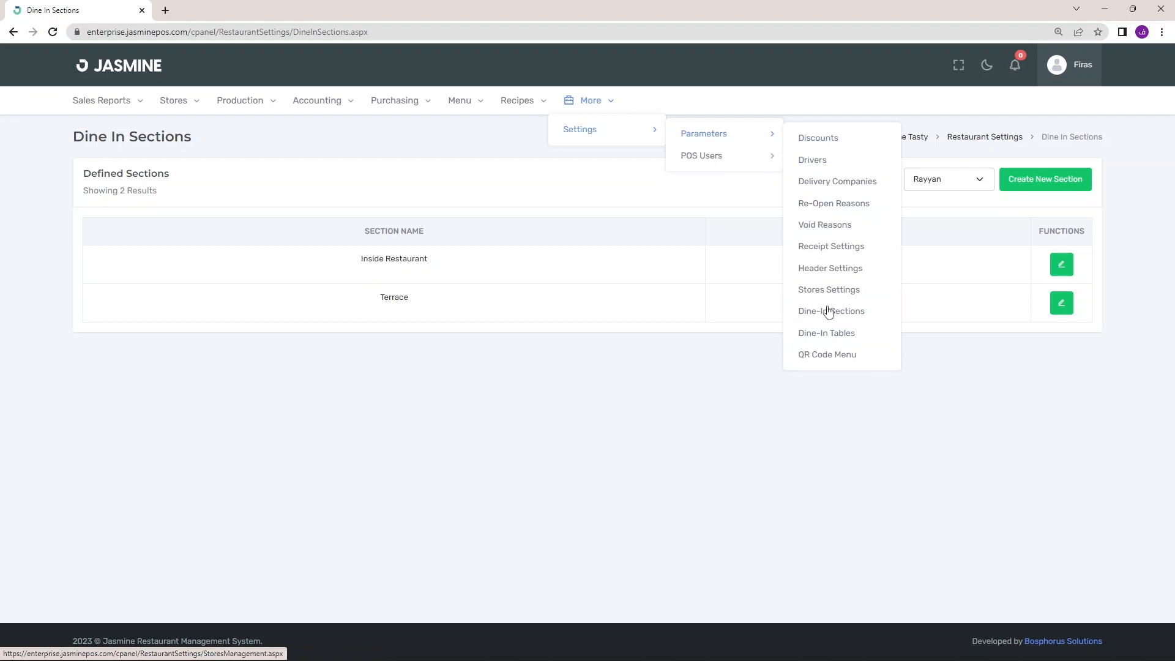
{"action": "left_click", "coordinate": [851, 339]}
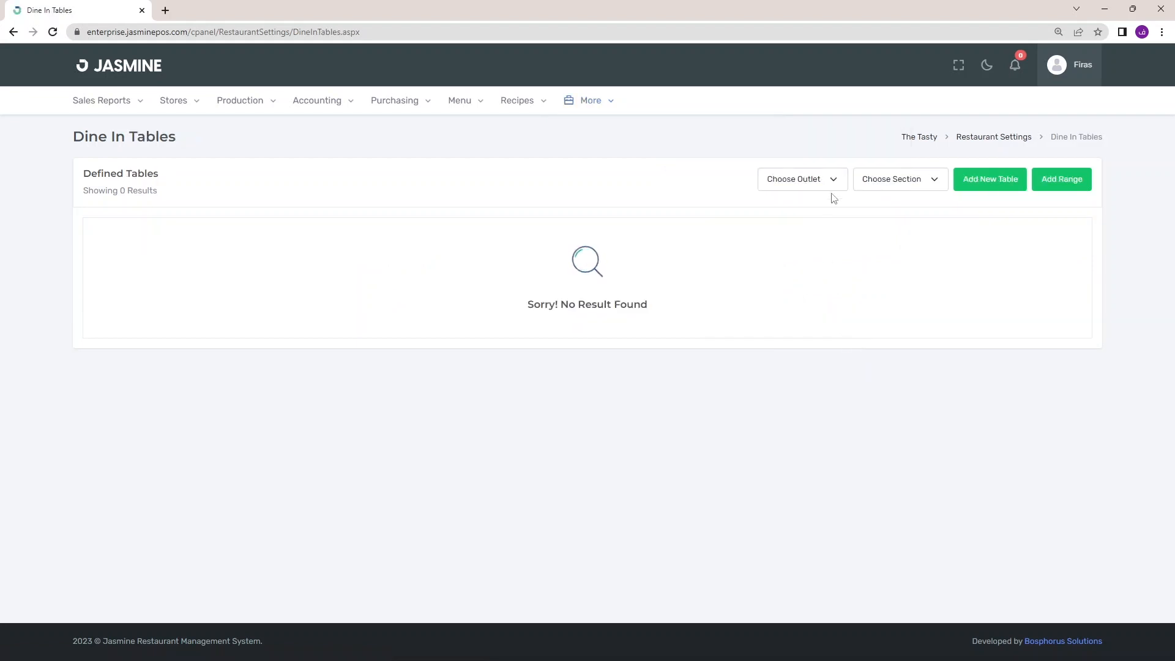
{"action": "left_click", "coordinate": [833, 179]}
{"action": "left_click", "coordinate": [802, 206]}
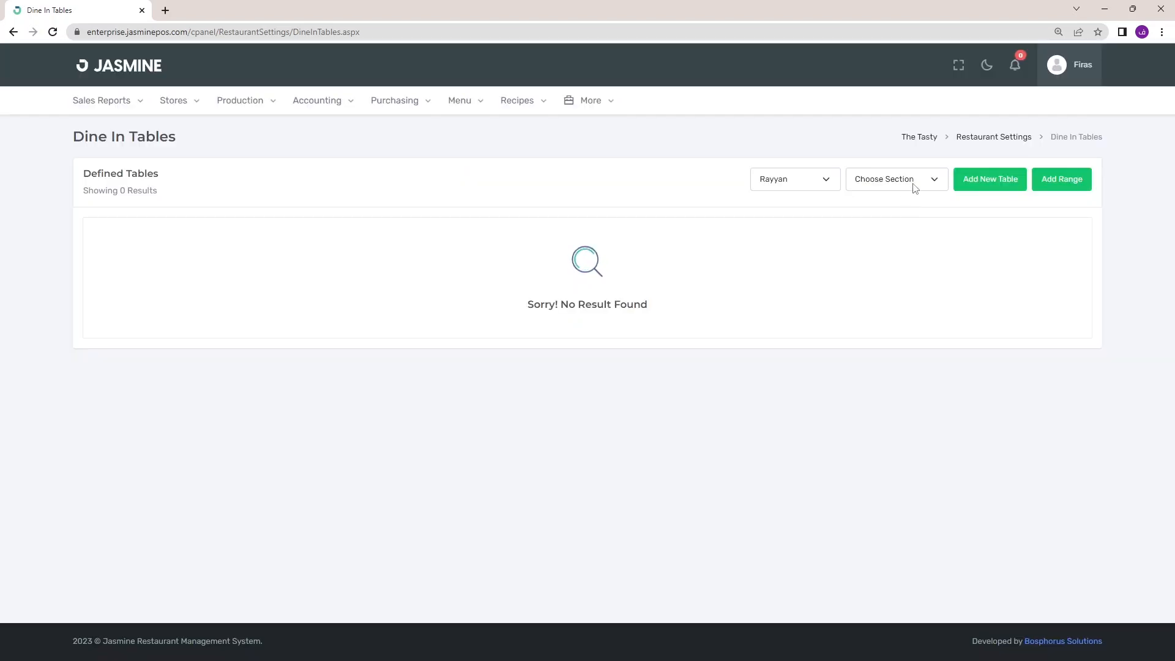
{"action": "left_click", "coordinate": [913, 183]}
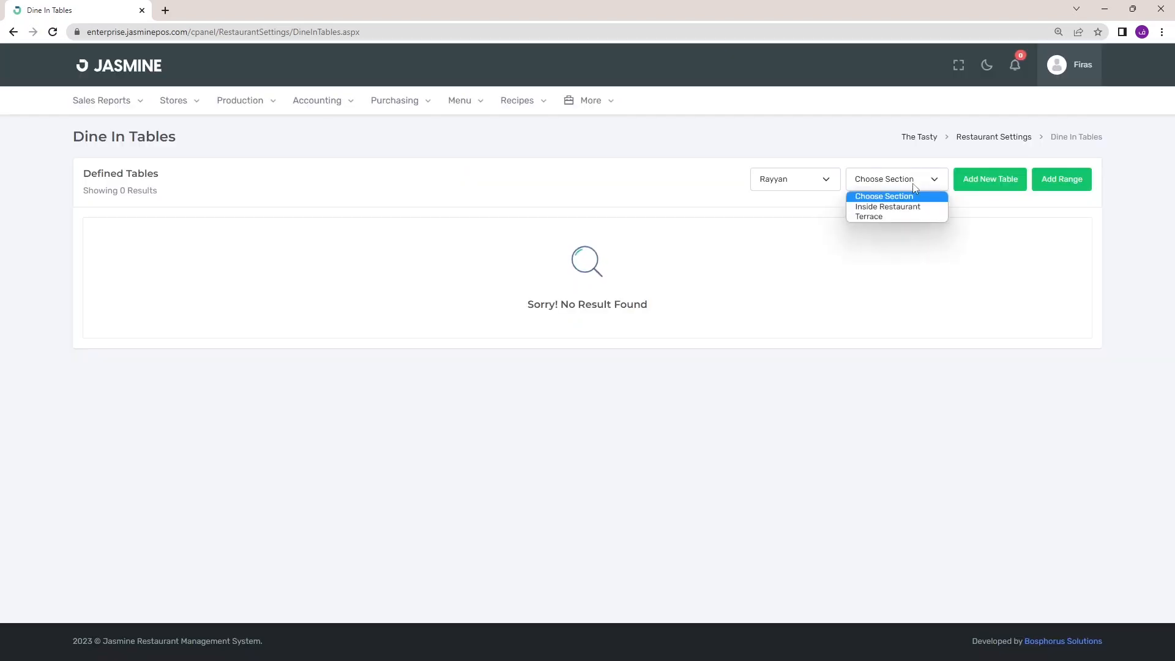
{"action": "left_click", "coordinate": [879, 210]}
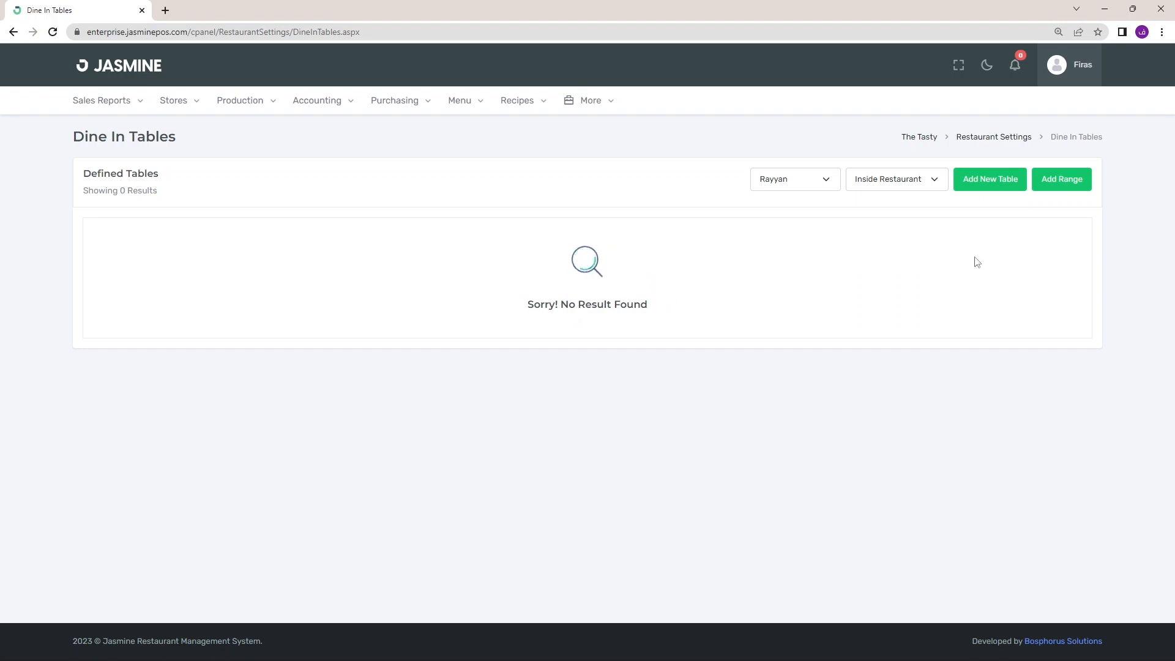
Add two active tables named T-01 and T-02 to the Inside Restaurant section
{"action": "left_click", "coordinate": [990, 181]}
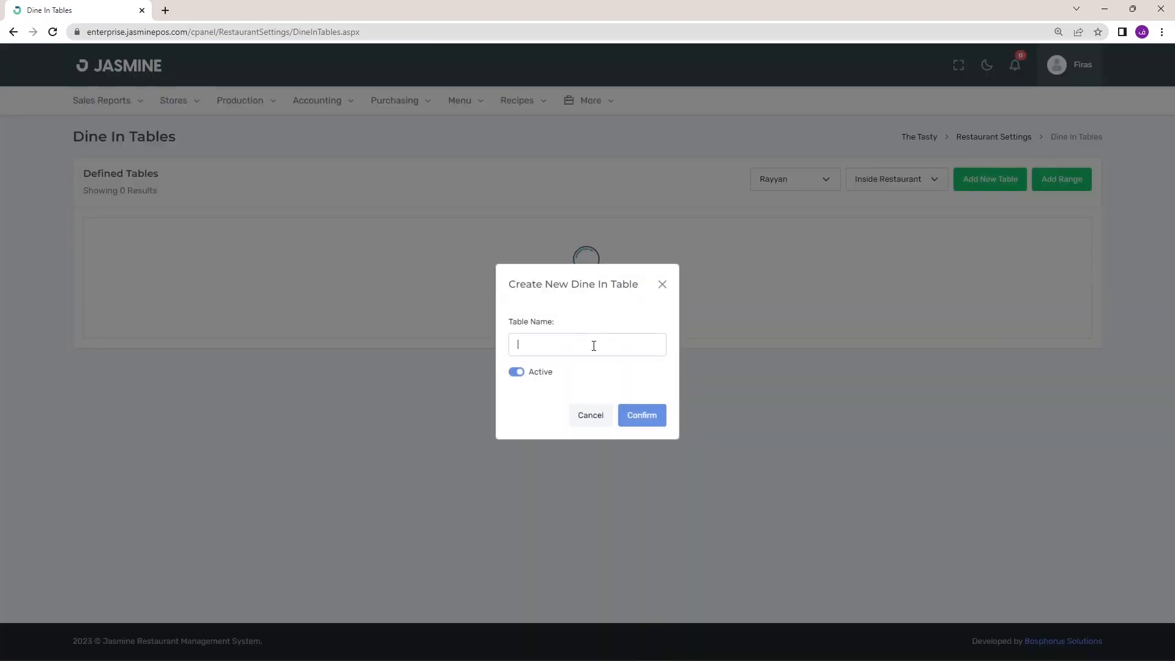
{"action": "type", "text": "T-01"}
{"action": "left_click", "coordinate": [635, 417]}
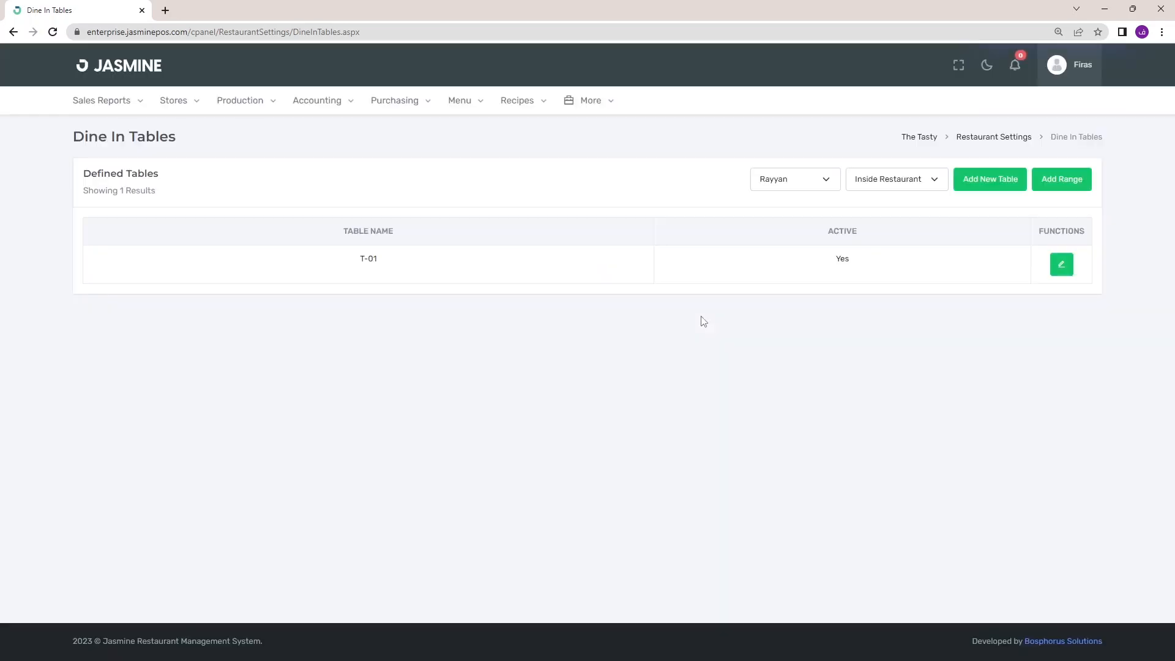
{"action": "left_click", "coordinate": [1001, 187]}
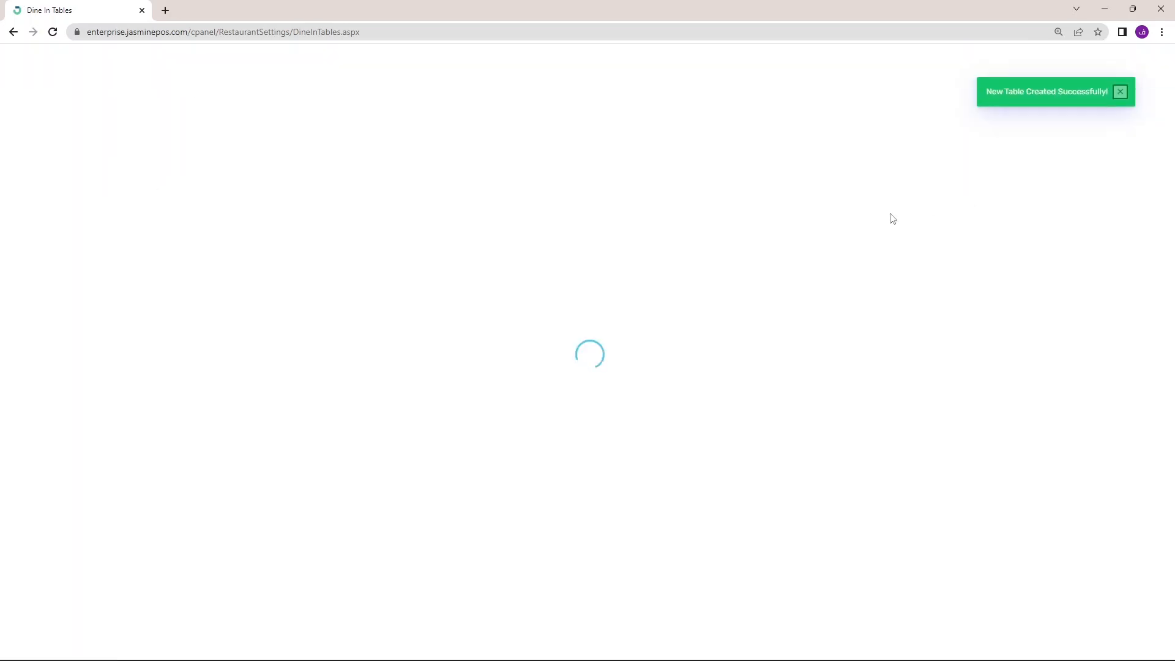
{"action": "type", "text": "T-02"}
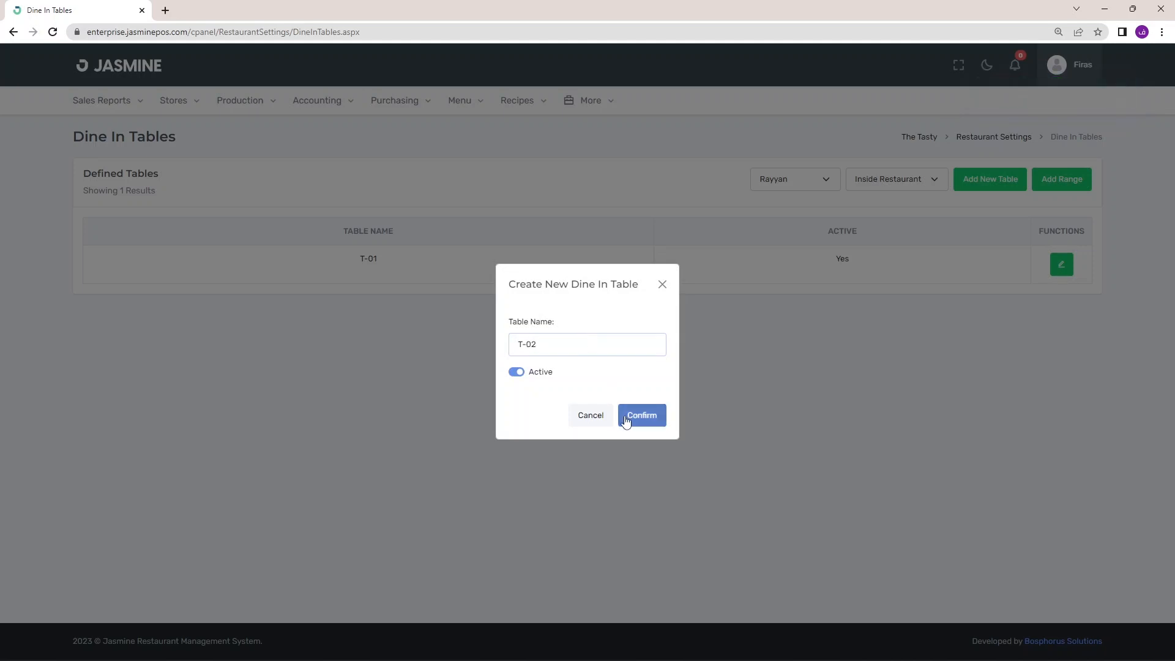
{"action": "left_click", "coordinate": [631, 417]}
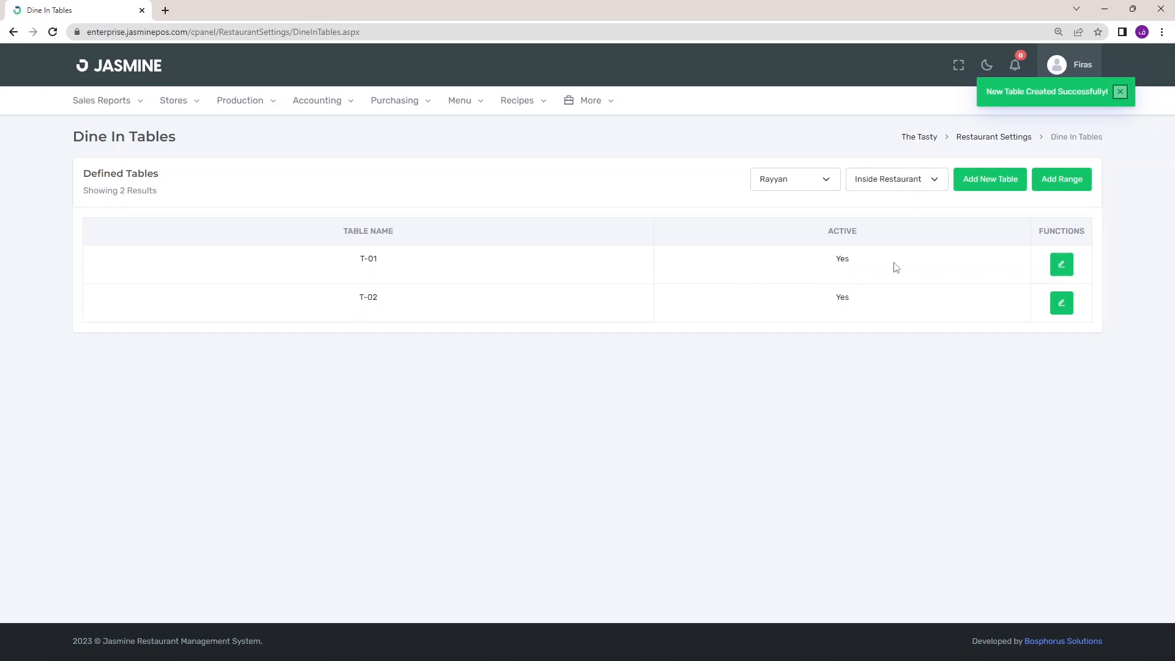
Add a range of tables with prefix T- from 3 to 20 to the Inside Restaurant section
{"action": "left_click", "coordinate": [1060, 188]}
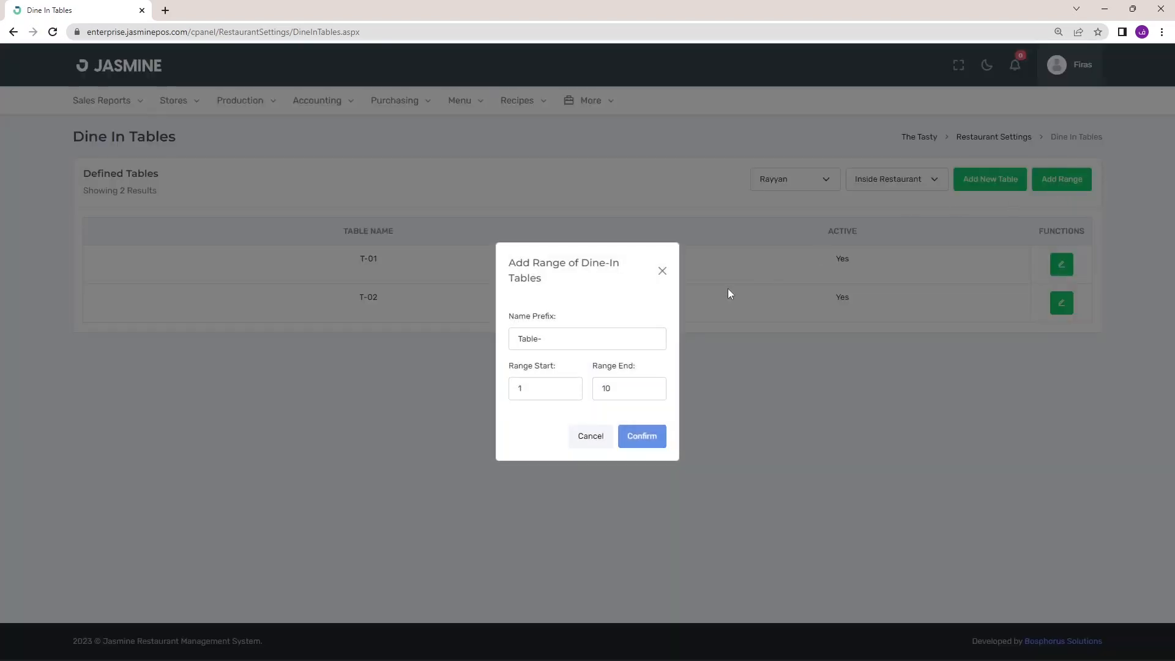
{"action": "left_click_drag", "start_coordinate": [549, 341], "coordinate": [504, 344]}
{"action": "type", "text": "T"}
{"action": "type", "text": "20"}
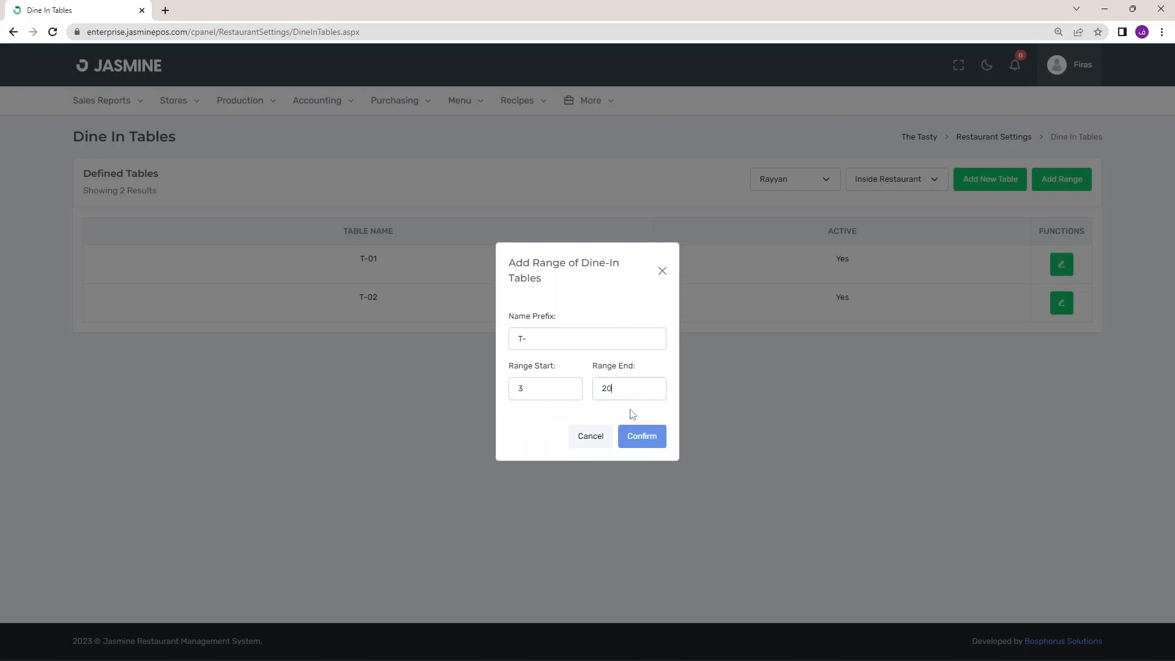
{"action": "left_click", "coordinate": [650, 446]}
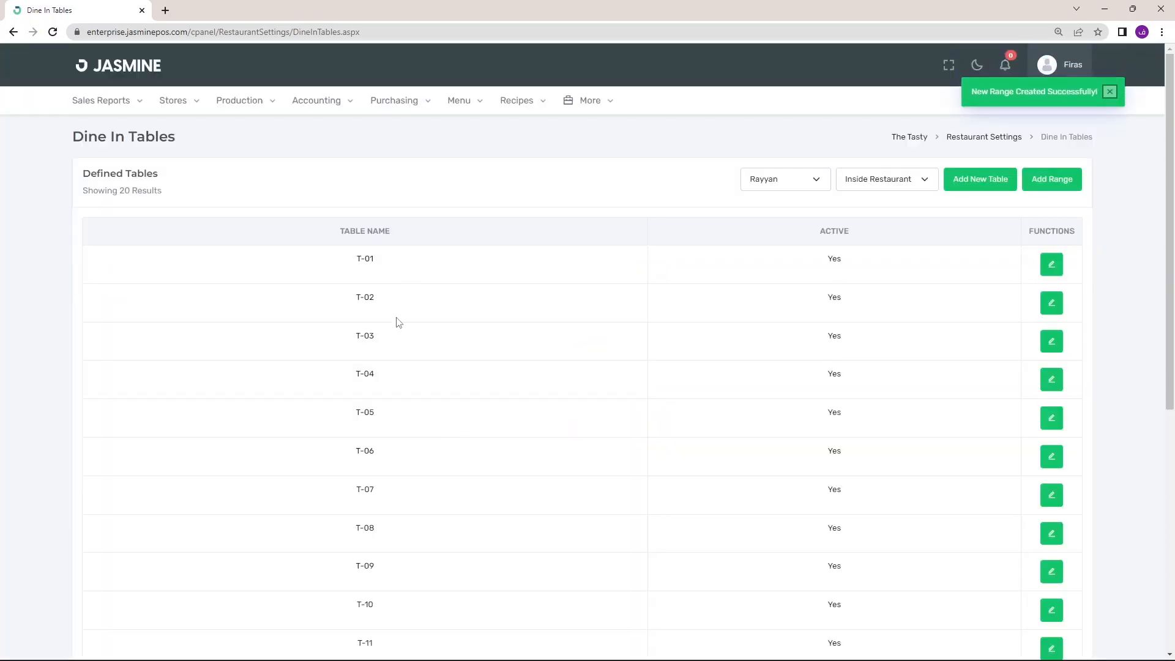
Review the Inside Restaurant tables and switch the table list to the Terrace section
{"action": "scroll", "coordinate": [380, 331], "scroll_direction": "down", "scroll_amount": 4}
{"action": "scroll", "coordinate": [355, 612], "scroll_direction": "down", "scroll_amount": 3}
{"action": "scroll", "coordinate": [471, 429], "scroll_direction": "up", "scroll_amount": 6}
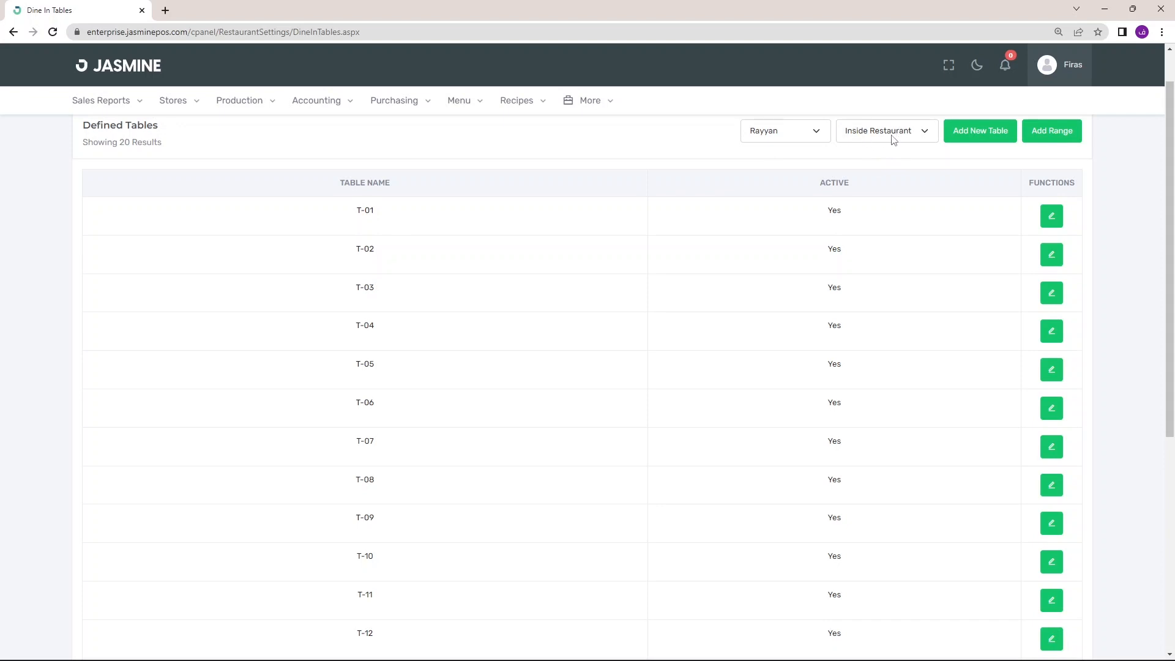
{"action": "scroll", "coordinate": [412, 381], "scroll_direction": "down", "scroll_amount": 6}
{"action": "scroll", "coordinate": [438, 477], "scroll_direction": "up", "scroll_amount": 7}
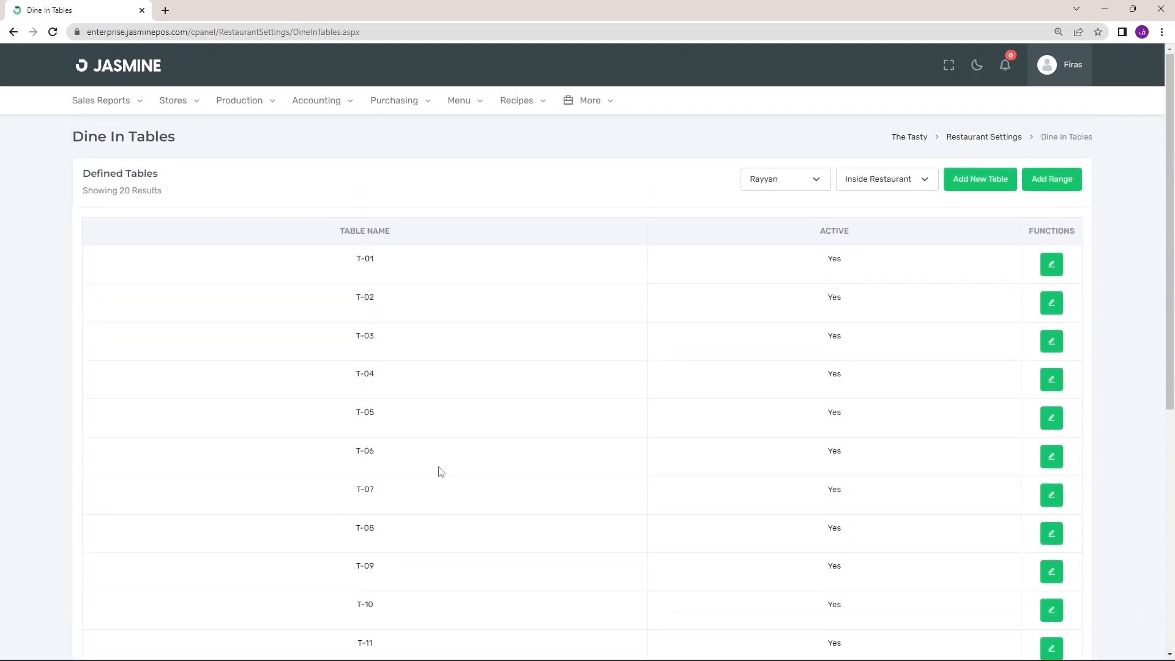
{"action": "left_click", "coordinate": [910, 190]}
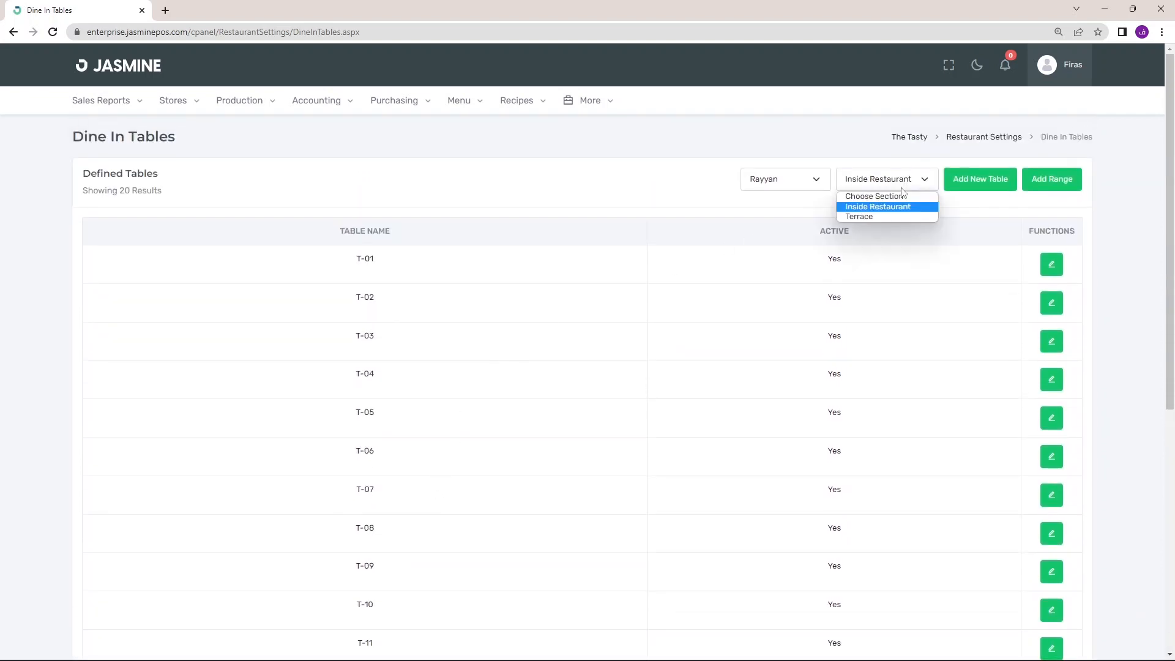
{"action": "left_click", "coordinate": [883, 217]}
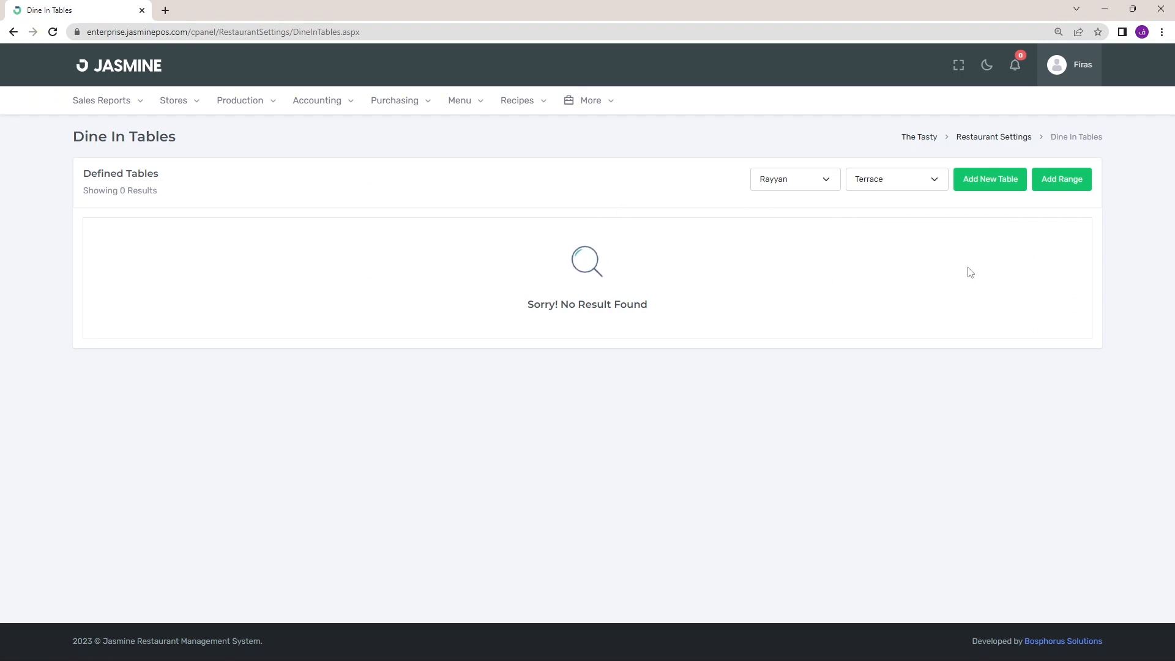
Add a range of tables with prefix T- from 21 to 30 to the Terrace section
{"action": "left_click", "coordinate": [1062, 186]}
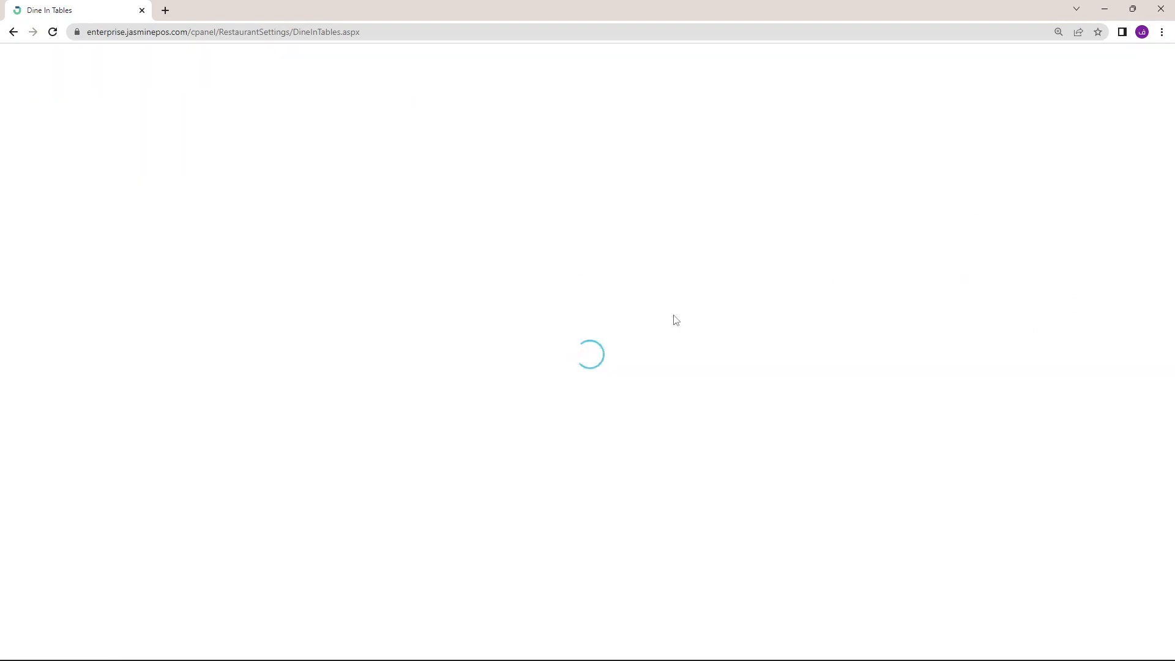
{"action": "left_click_drag", "start_coordinate": [543, 341], "coordinate": [508, 344]}
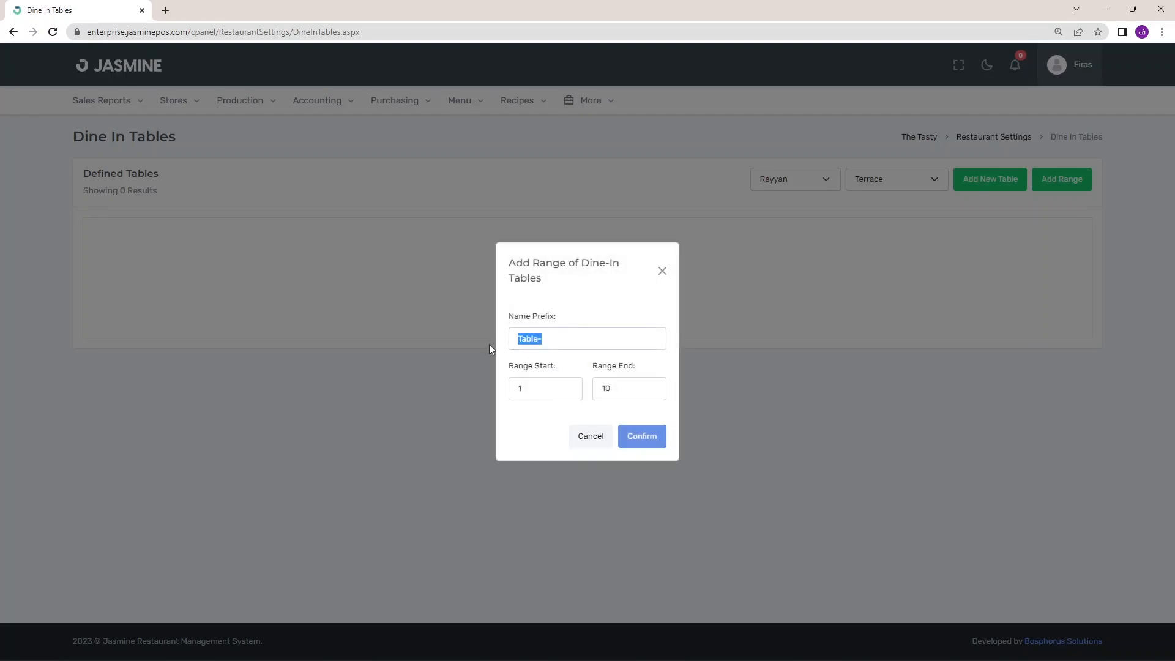
{"action": "type", "text": "T"}
{"action": "type", "text": "21"}
{"action": "left_click", "coordinate": [603, 390]}
{"action": "double_click", "coordinate": [603, 390]}
{"action": "type", "text": "30"}
{"action": "left_click", "coordinate": [643, 437]}
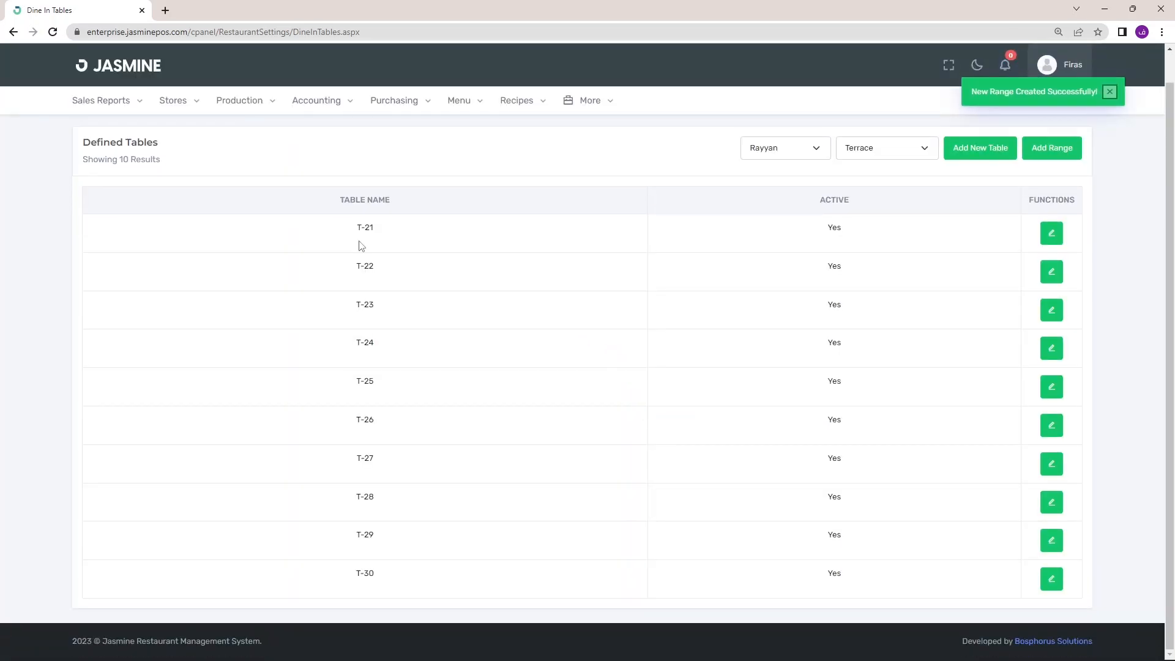
Switch the table list back to the Inside Restaurant section and look through its tables
{"action": "left_click", "coordinate": [864, 153]}
{"action": "left_click", "coordinate": [860, 176]}
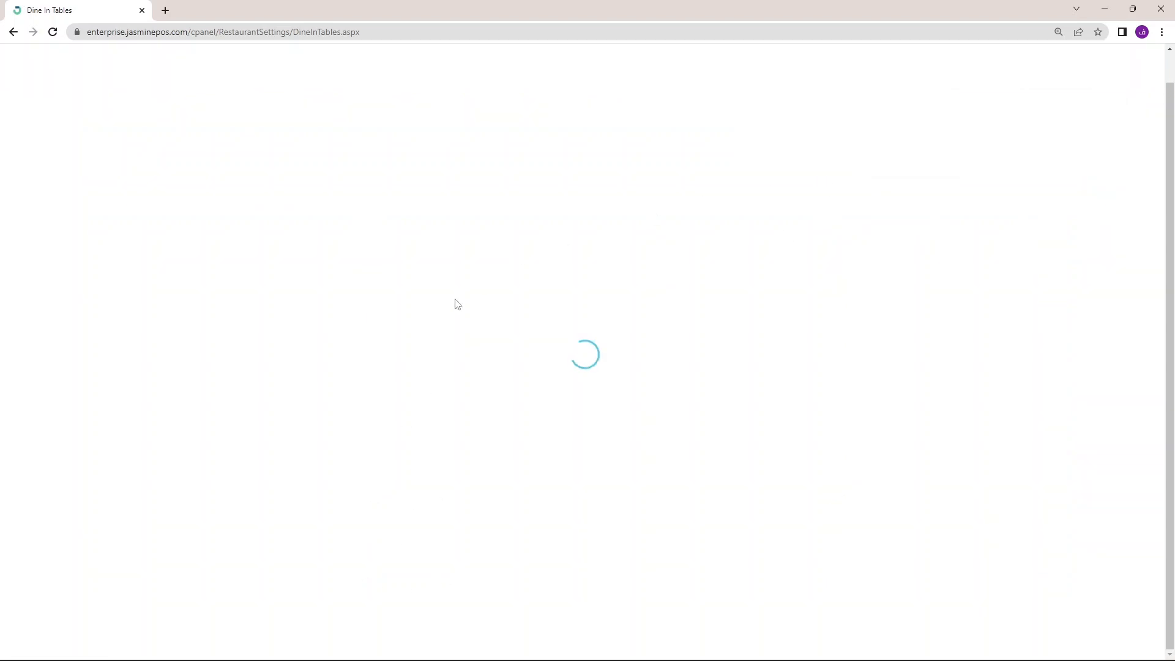
{"action": "scroll", "coordinate": [431, 388], "scroll_direction": "down", "scroll_amount": 1}
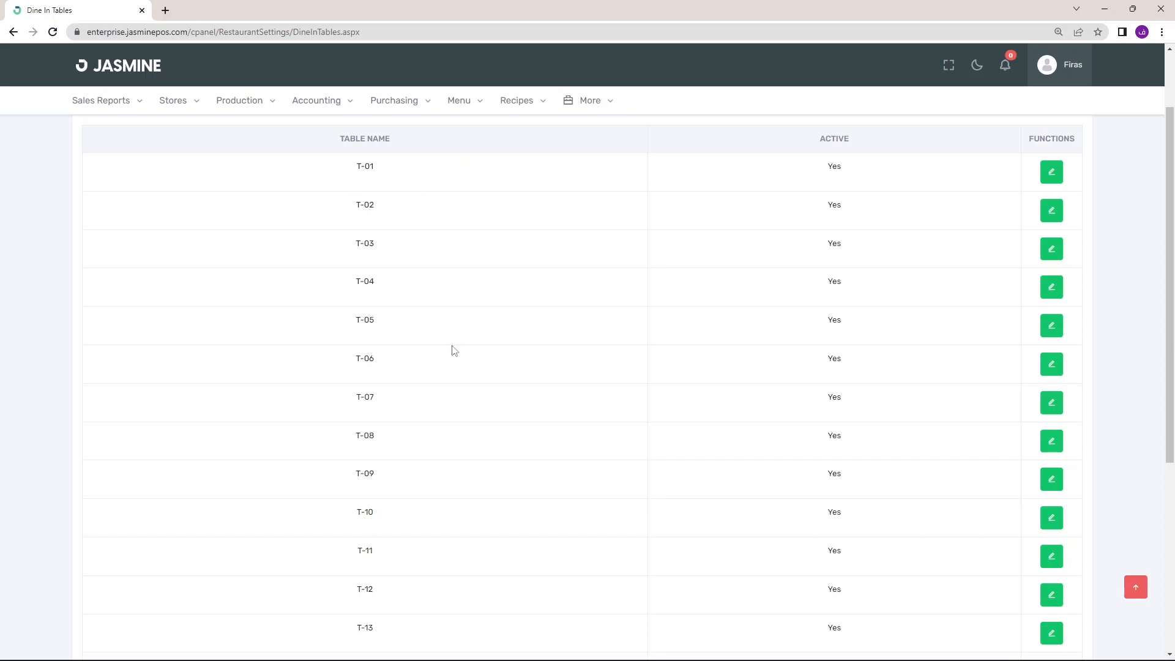
Check the remaining tables at the end of the Inside Restaurant list
{"action": "scroll", "coordinate": [454, 414], "scroll_direction": "down", "scroll_amount": 5}
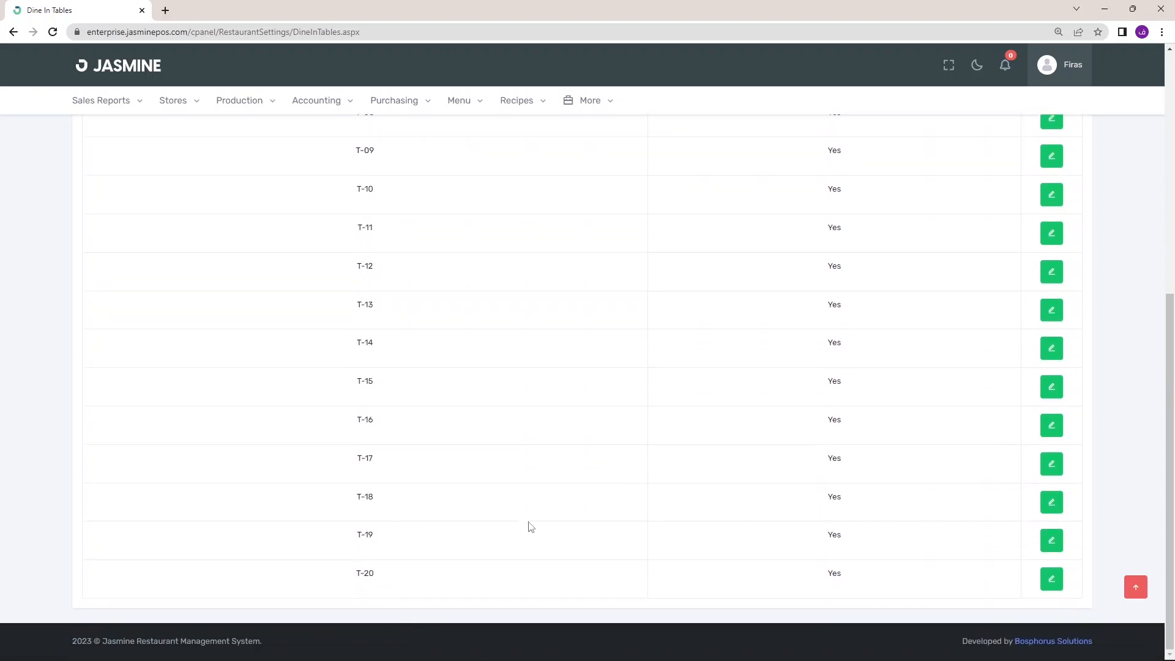
{"action": "scroll", "coordinate": [493, 507], "scroll_direction": "up", "scroll_amount": 7}
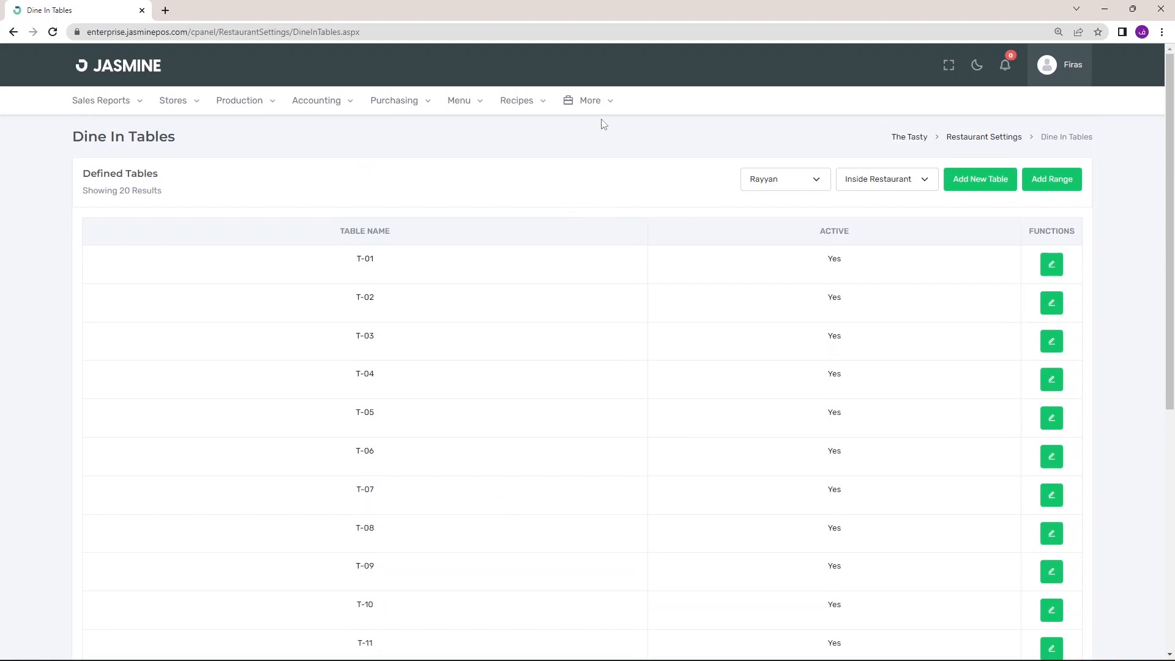
{"action": "mouse_move", "coordinate": [606, 107]}
{"action": "mouse_move", "coordinate": [598, 130]}
{"action": "mouse_move", "coordinate": [722, 135]}
Switch to the Jasmine Restaurant Management System desktop app and start opening a new dine-in order
{"action": "left_click", "coordinate": [1106, 11]}
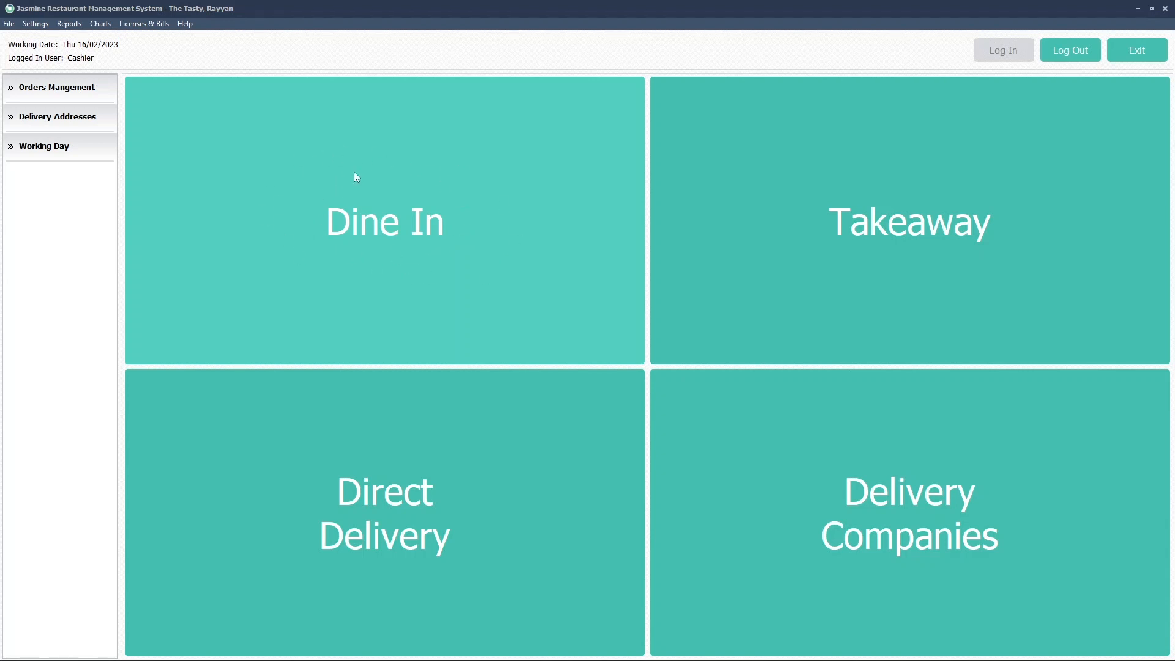
{"action": "left_click", "coordinate": [382, 242]}
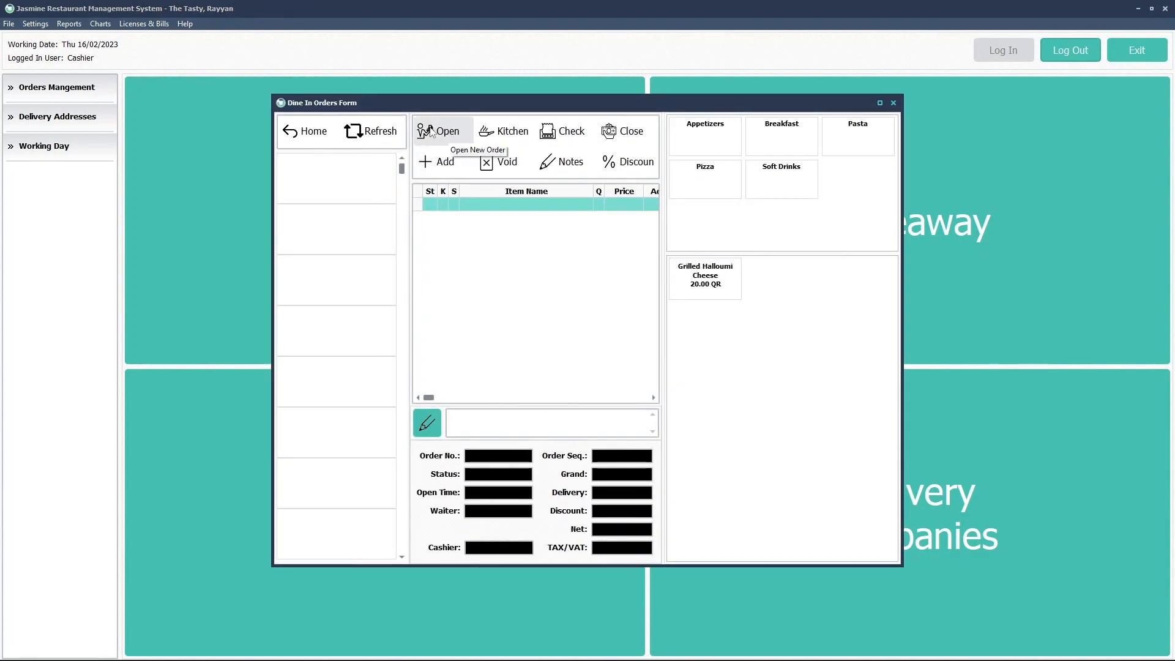
{"action": "left_click", "coordinate": [443, 132]}
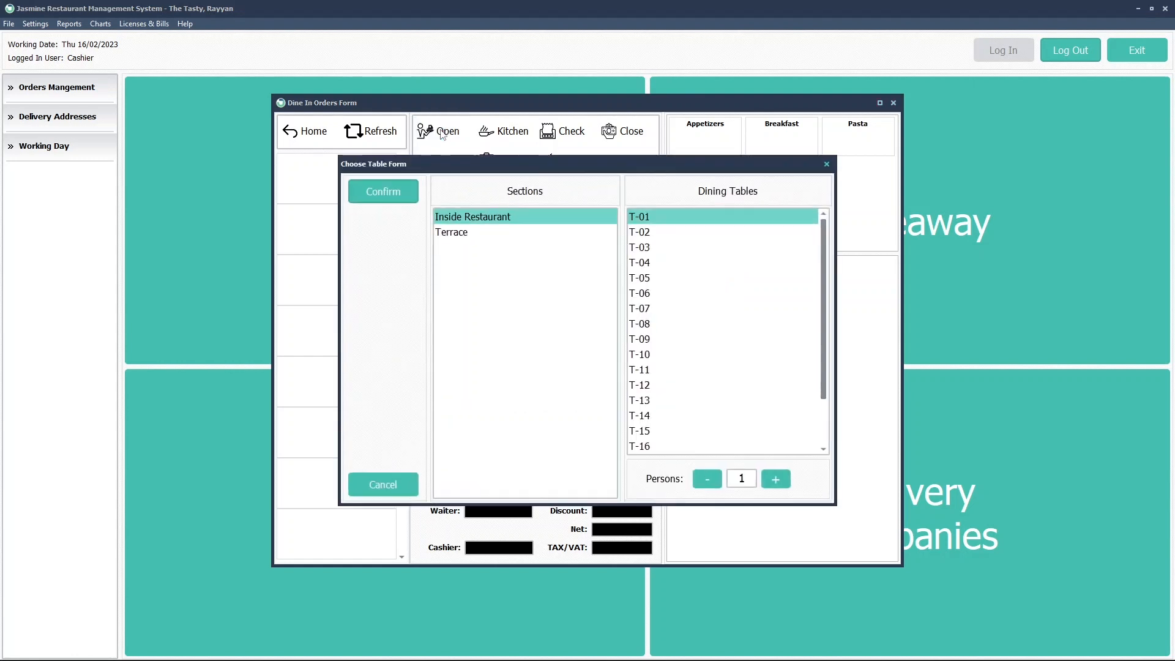
Compare the dining tables offered for the Inside Restaurant and Terrace sections
{"action": "left_click", "coordinate": [452, 233]}
{"action": "left_click", "coordinate": [455, 218]}
{"action": "left_click", "coordinate": [458, 233]}
{"action": "left_click", "coordinate": [457, 219]}
{"action": "left_click", "coordinate": [459, 233]}
{"action": "left_click", "coordinate": [461, 219]}
{"action": "left_click", "coordinate": [460, 233]}
{"action": "left_click", "coordinate": [460, 219]}
{"action": "left_click", "coordinate": [462, 234]}
{"action": "left_click", "coordinate": [472, 221]}
Open the dine-in order at Inside Restaurant table T-04 for 4 persons
{"action": "mouse_move", "coordinate": [826, 297]}
{"action": "left_mouse_down"}
{"action": "mouse_move", "coordinate": [826, 341]}
{"action": "mouse_move", "coordinate": [824, 283]}
{"action": "left_mouse_up"}
{"action": "left_click", "coordinate": [644, 265]}
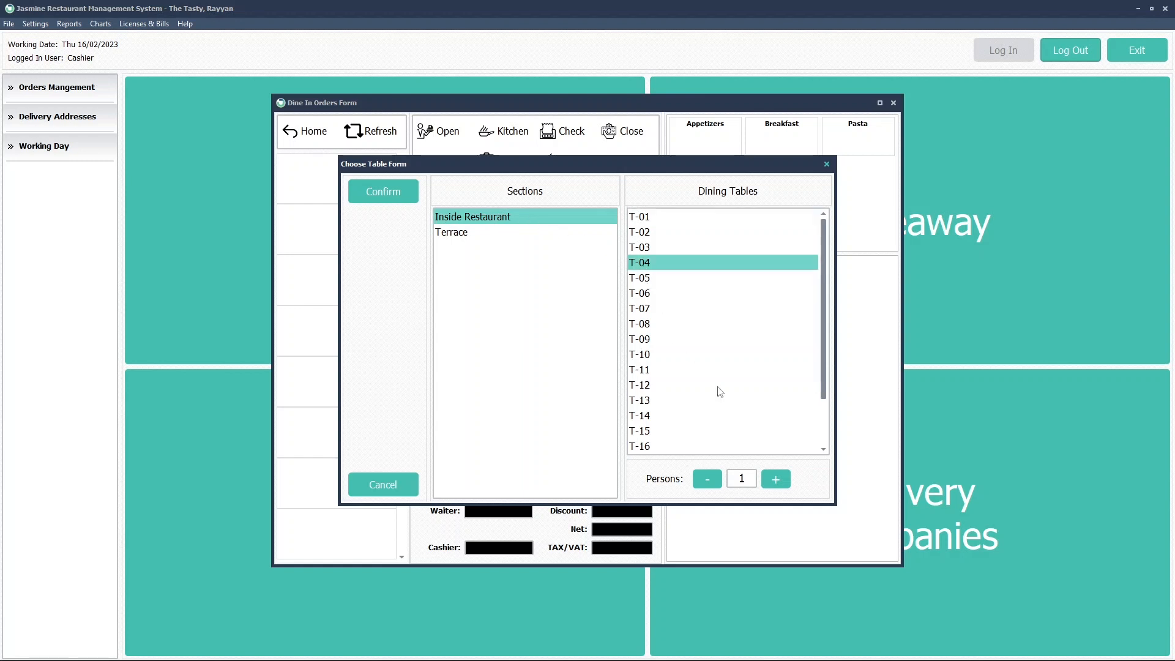
{"action": "left_click", "coordinate": [781, 484]}
{"action": "left_click", "coordinate": [781, 484]}
{"action": "left_click", "coordinate": [380, 193]}
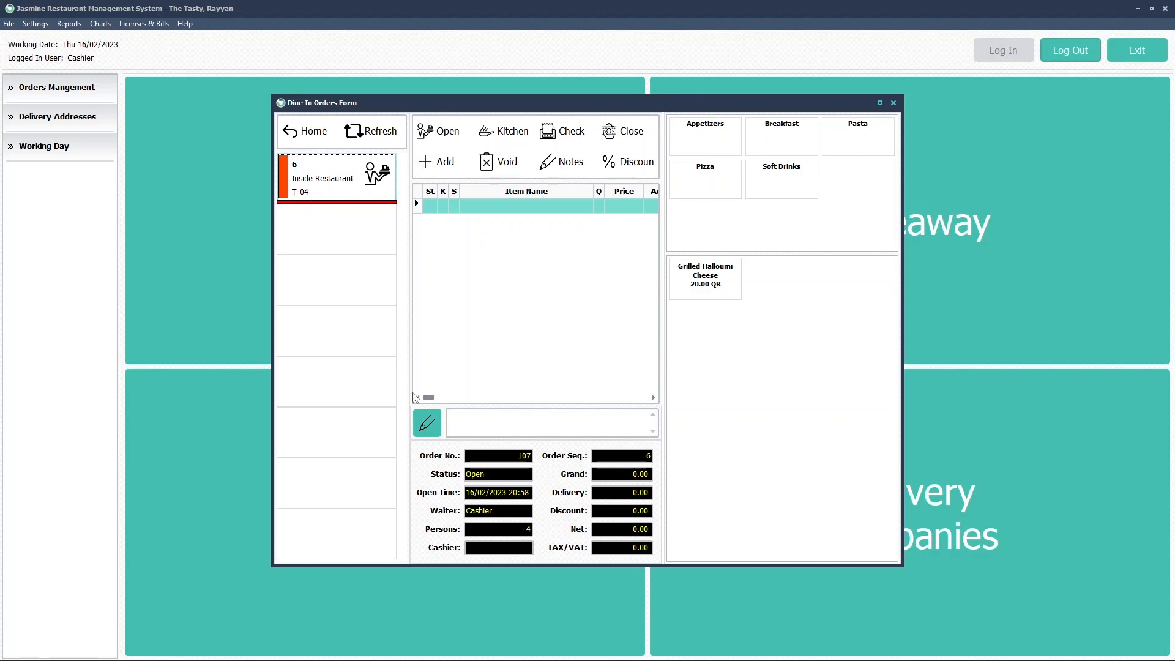
Change the persons count of the T-04 order to 6
{"action": "left_click", "coordinate": [531, 529]}
{"action": "right_click", "coordinate": [334, 177]}
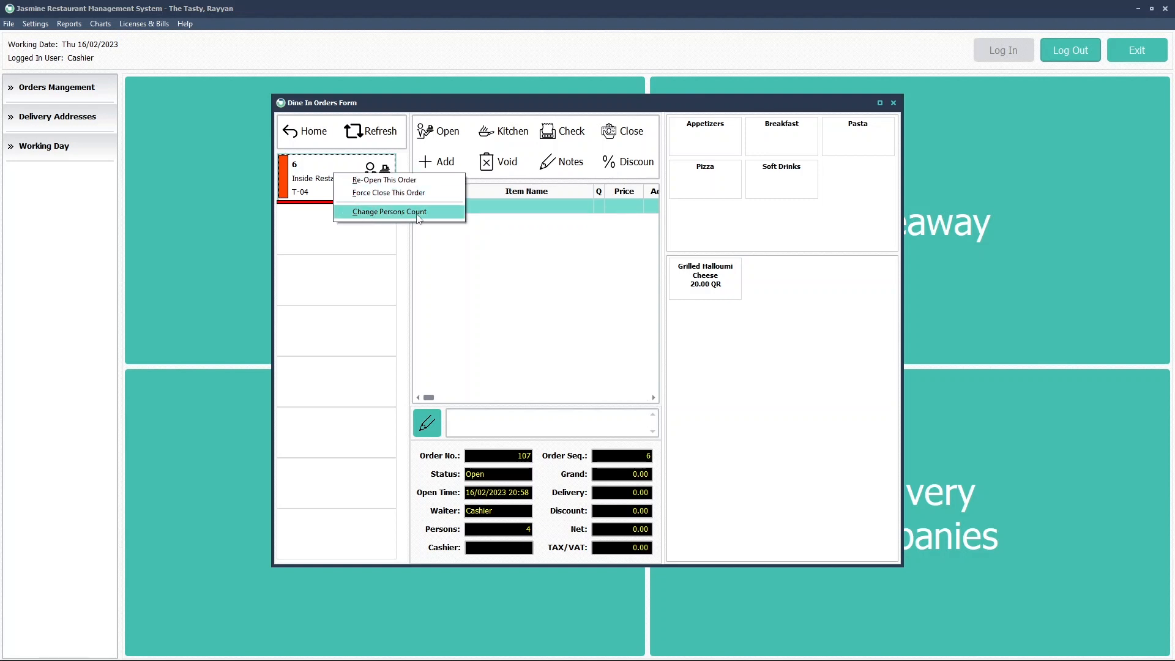
{"action": "left_click", "coordinate": [419, 213]}
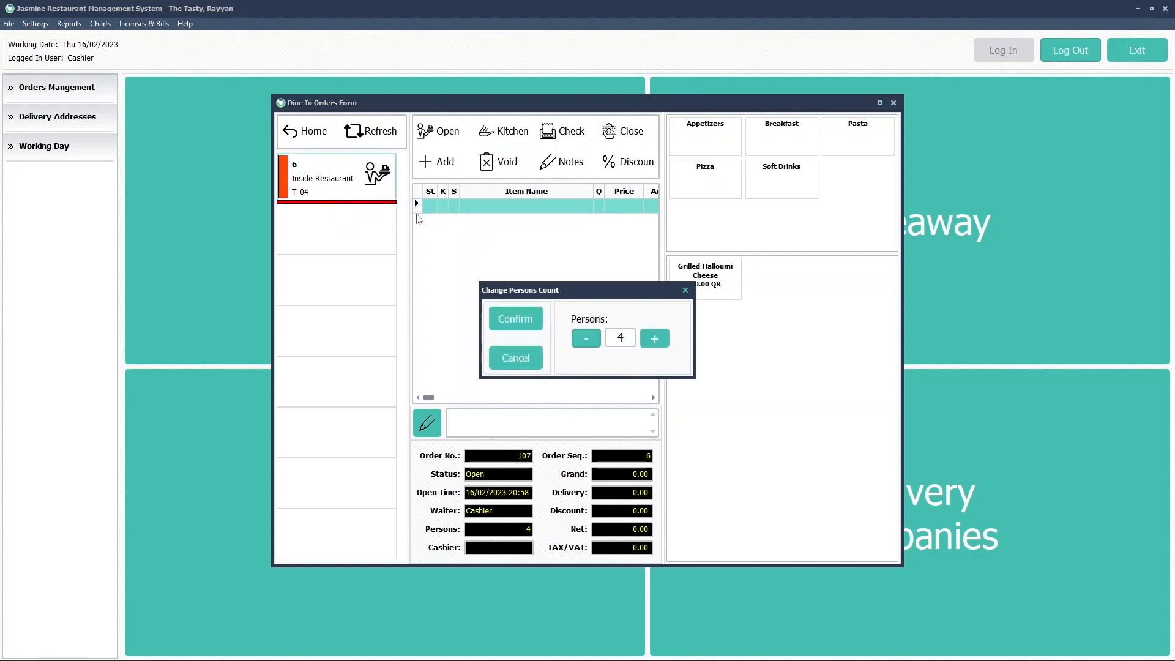
{"action": "left_click", "coordinate": [657, 342]}
{"action": "left_click", "coordinate": [656, 342]}
{"action": "left_click", "coordinate": [530, 325]}
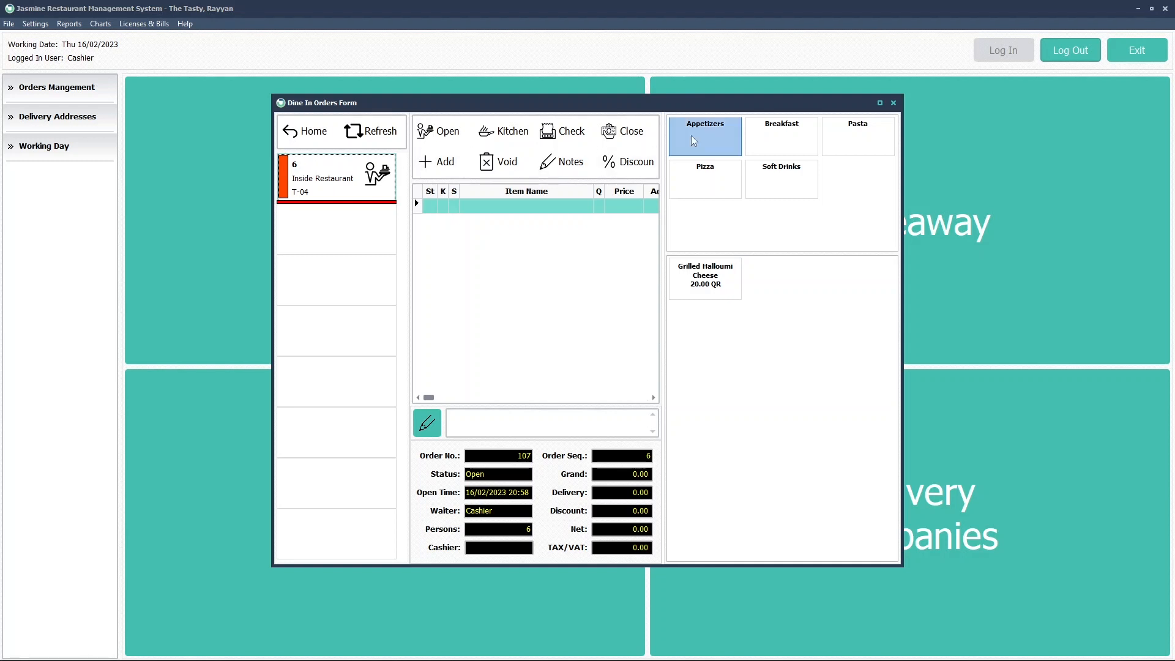
Add one Grilled Halloumi Cheese appetizer and one Pasta with Red Sause to the T-04 order
{"action": "left_click", "coordinate": [705, 153]}
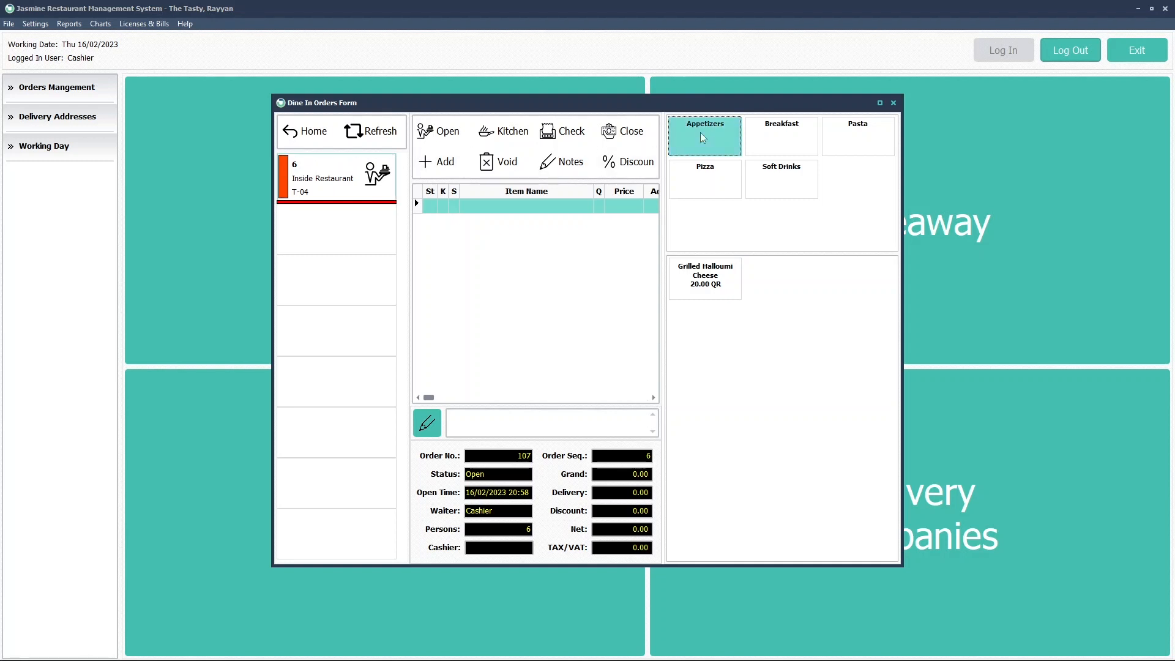
{"action": "left_click", "coordinate": [720, 278]}
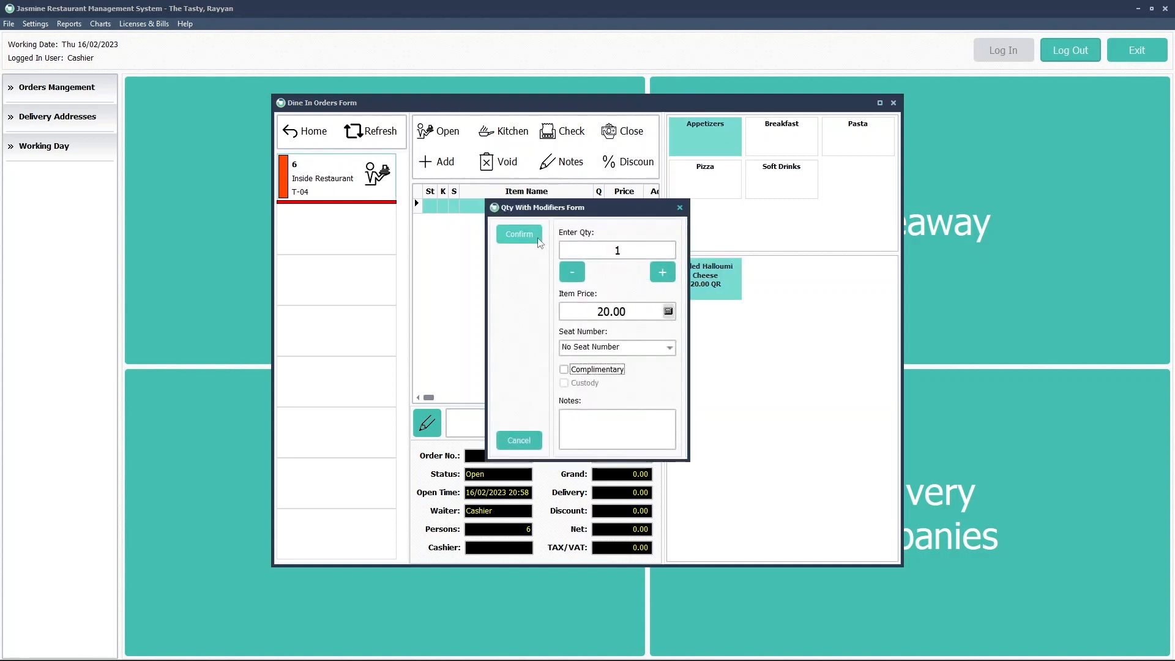
{"action": "left_click", "coordinate": [519, 234]}
{"action": "left_click", "coordinate": [845, 144]}
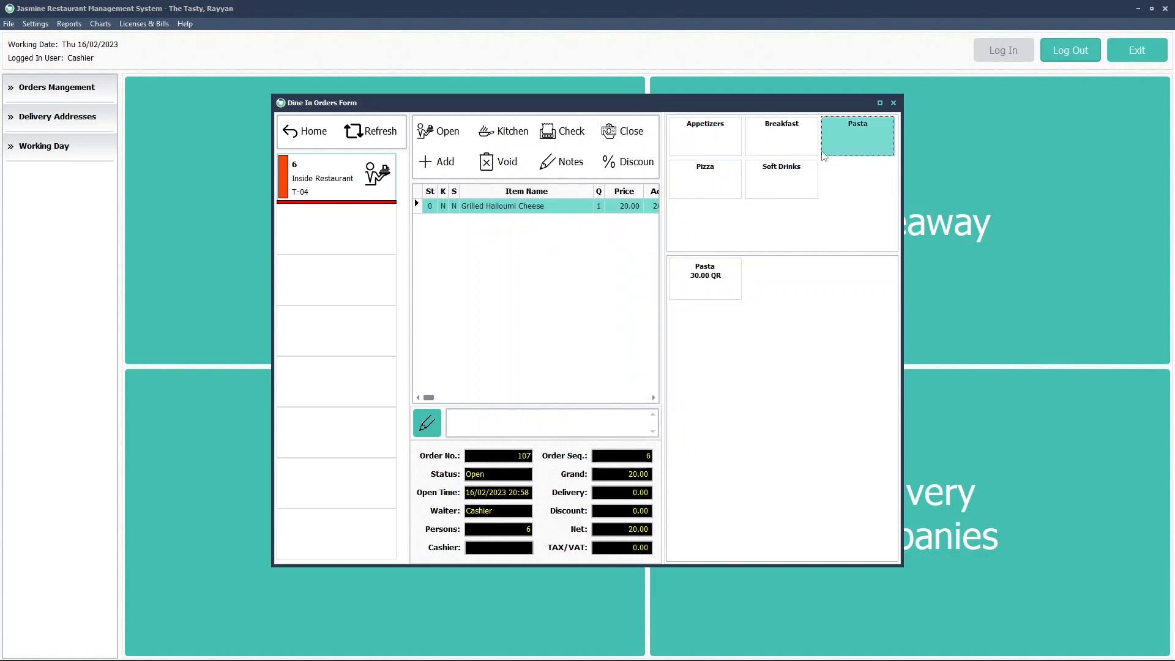
{"action": "left_click", "coordinate": [709, 282]}
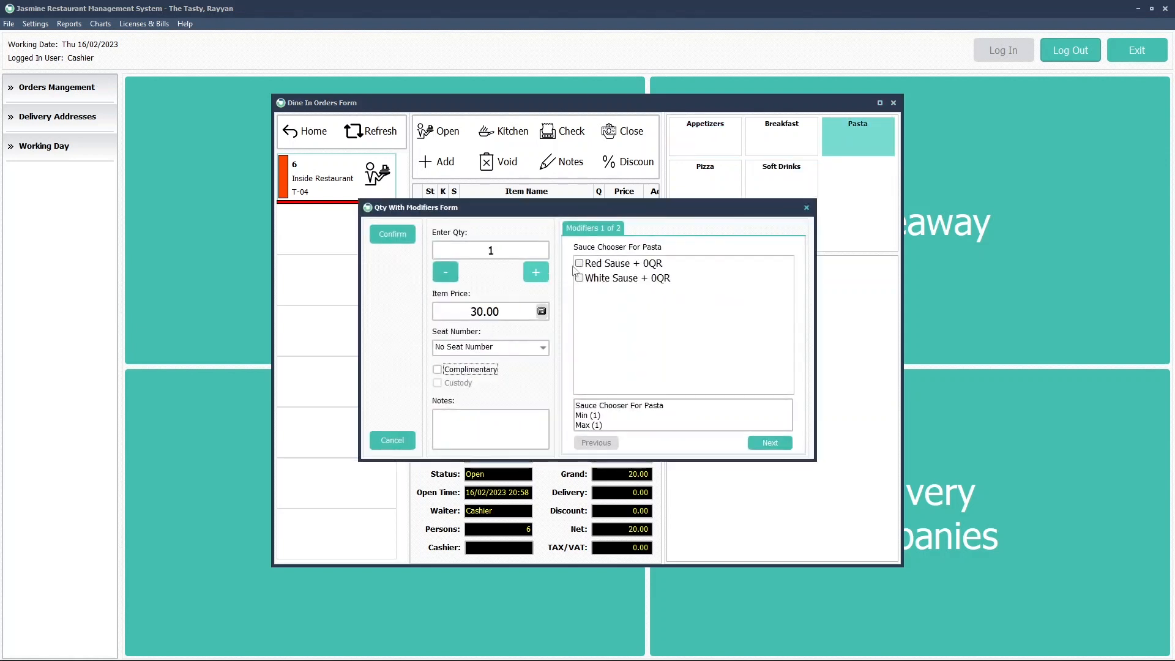
{"action": "left_click", "coordinate": [605, 264]}
{"action": "left_click", "coordinate": [392, 234]}
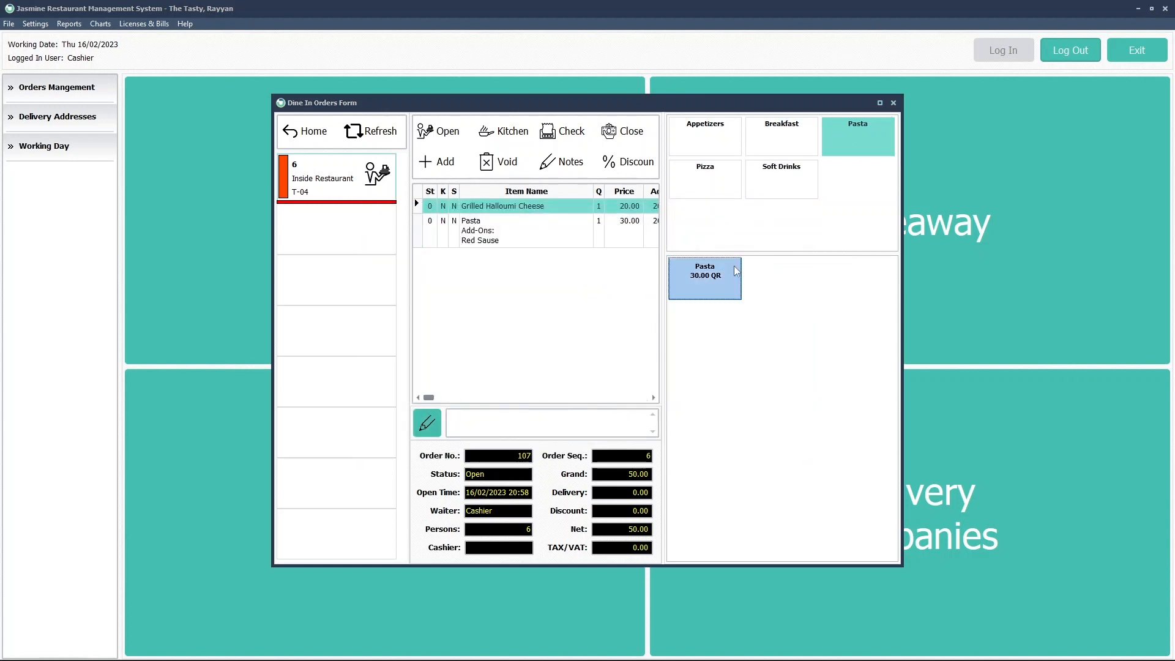
Add one Pasta with White Sause to the T-04 order and send the order to the kitchen, closing the ticket preview
{"action": "left_click", "coordinate": [705, 276]}
{"action": "left_click", "coordinate": [600, 280]}
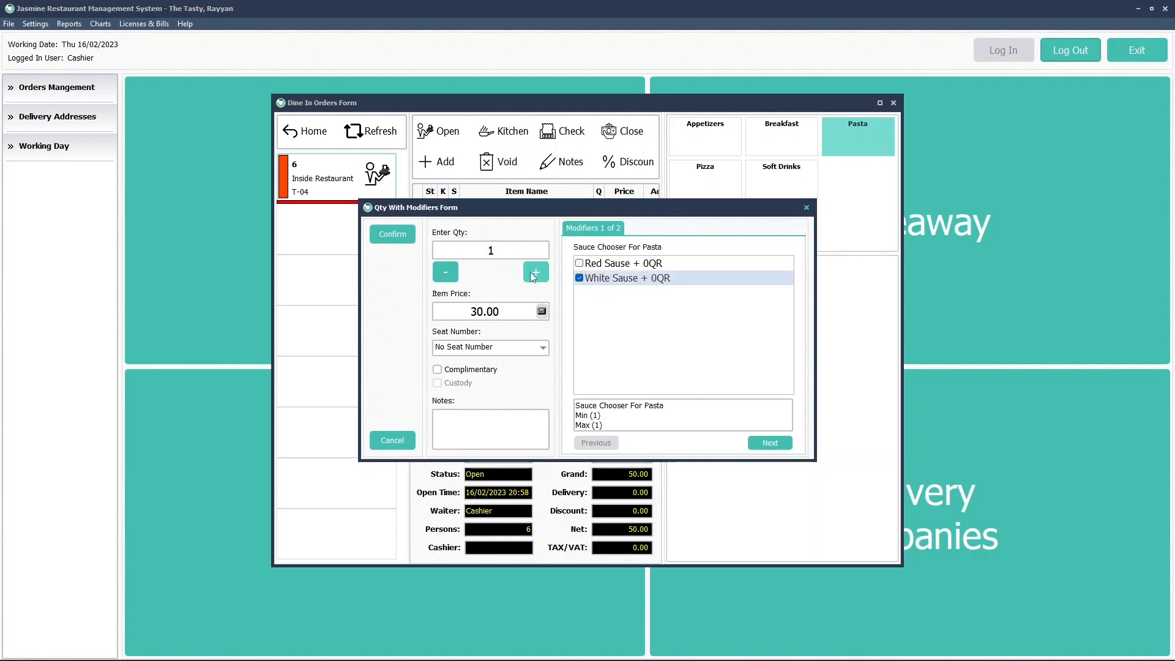
{"action": "left_click", "coordinate": [392, 234]}
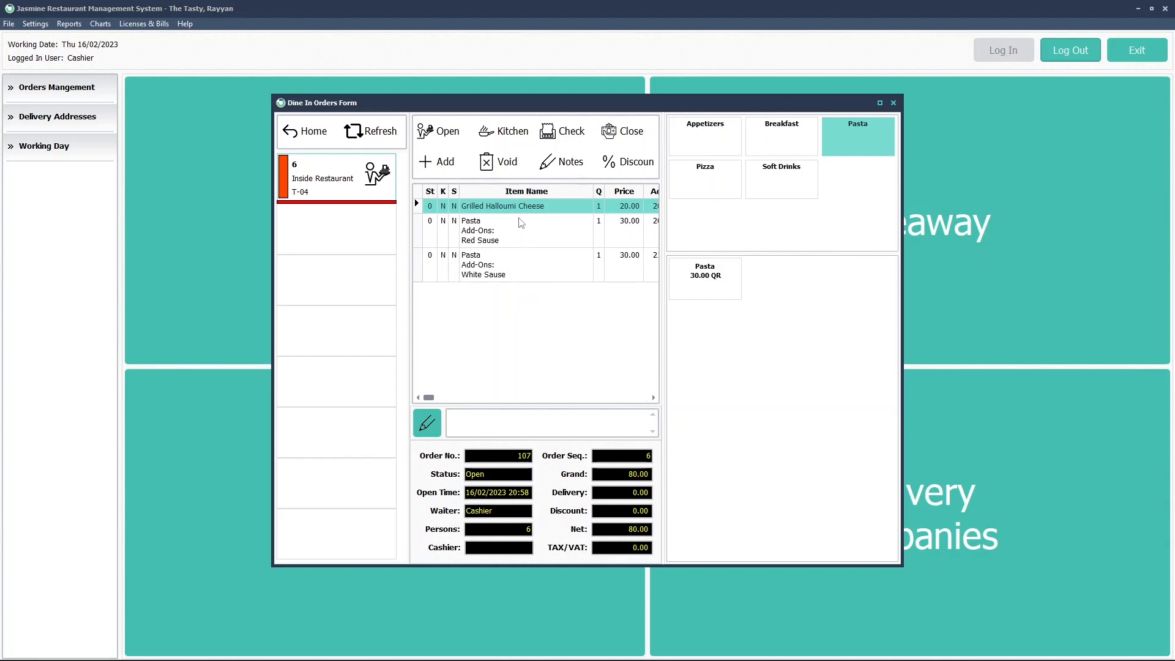
{"action": "left_click", "coordinate": [510, 136]}
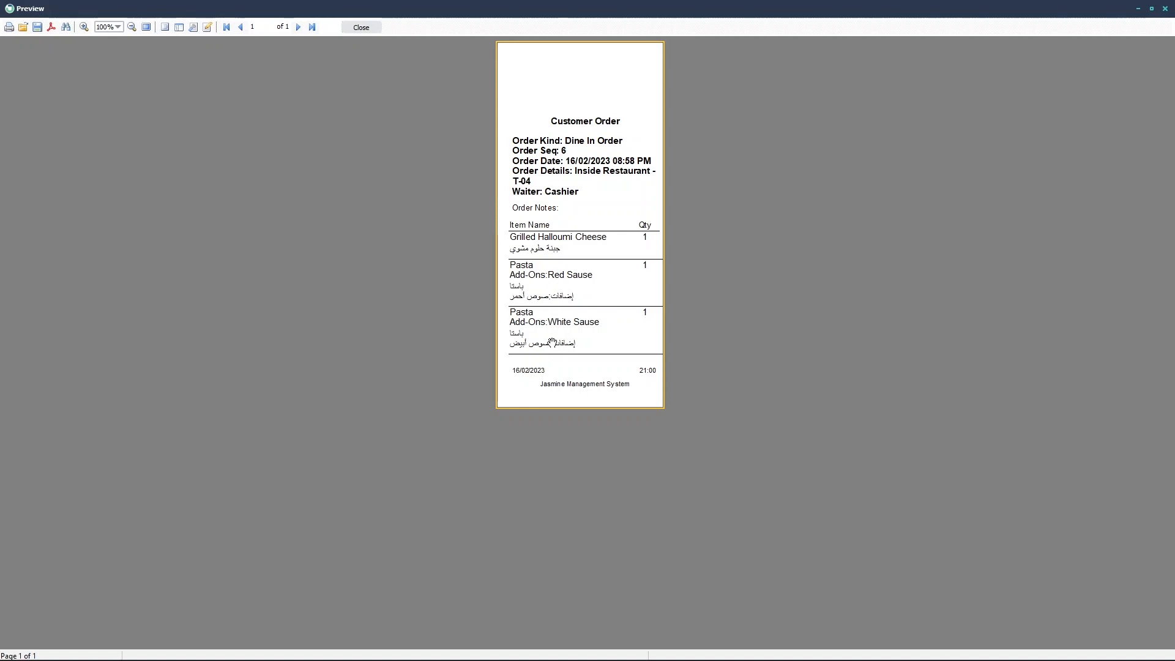
{"action": "left_click", "coordinate": [371, 29]}
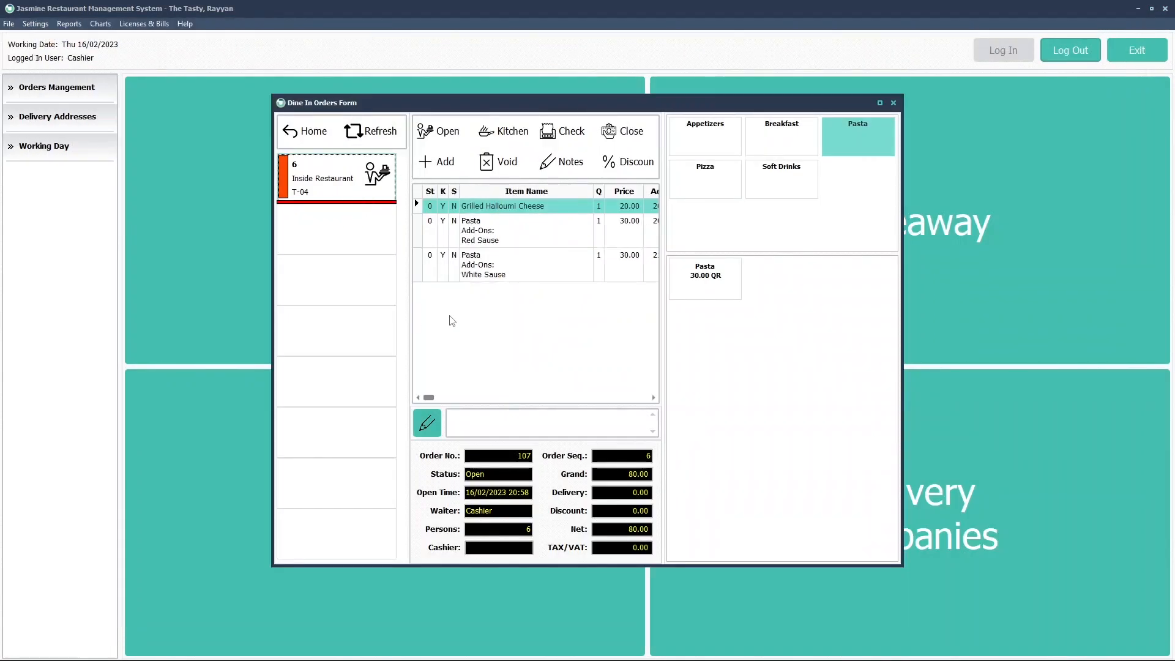
Open a new dine-in order at Terrace table T-25 for 2 persons
{"action": "left_click", "coordinate": [441, 141]}
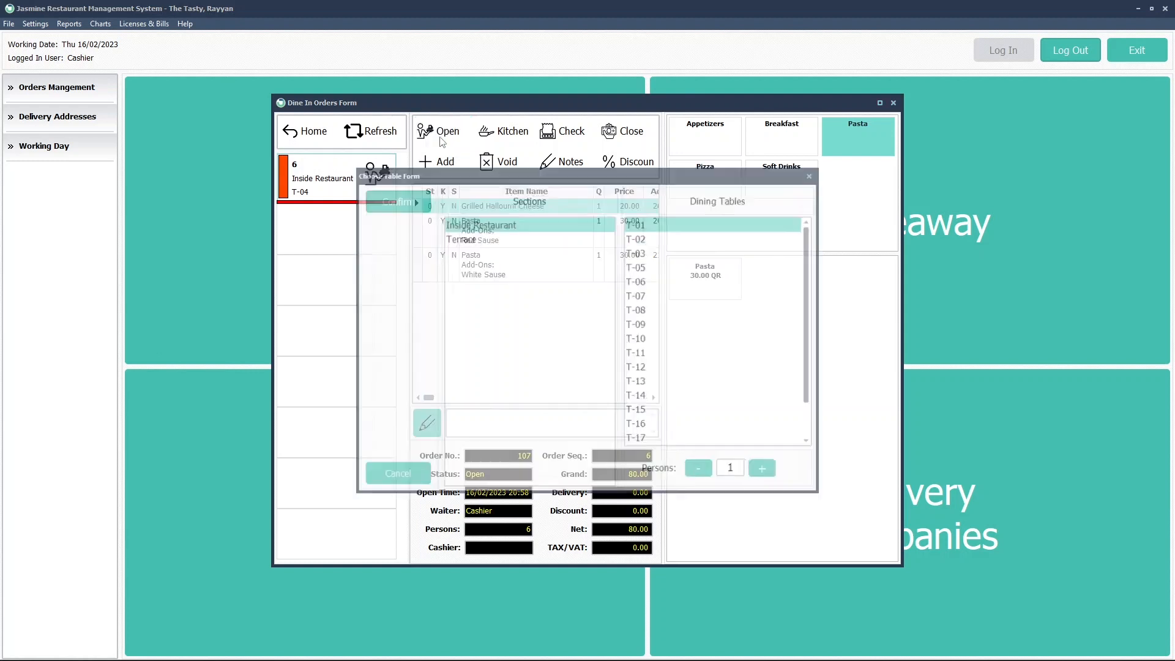
{"action": "left_click", "coordinate": [477, 234]}
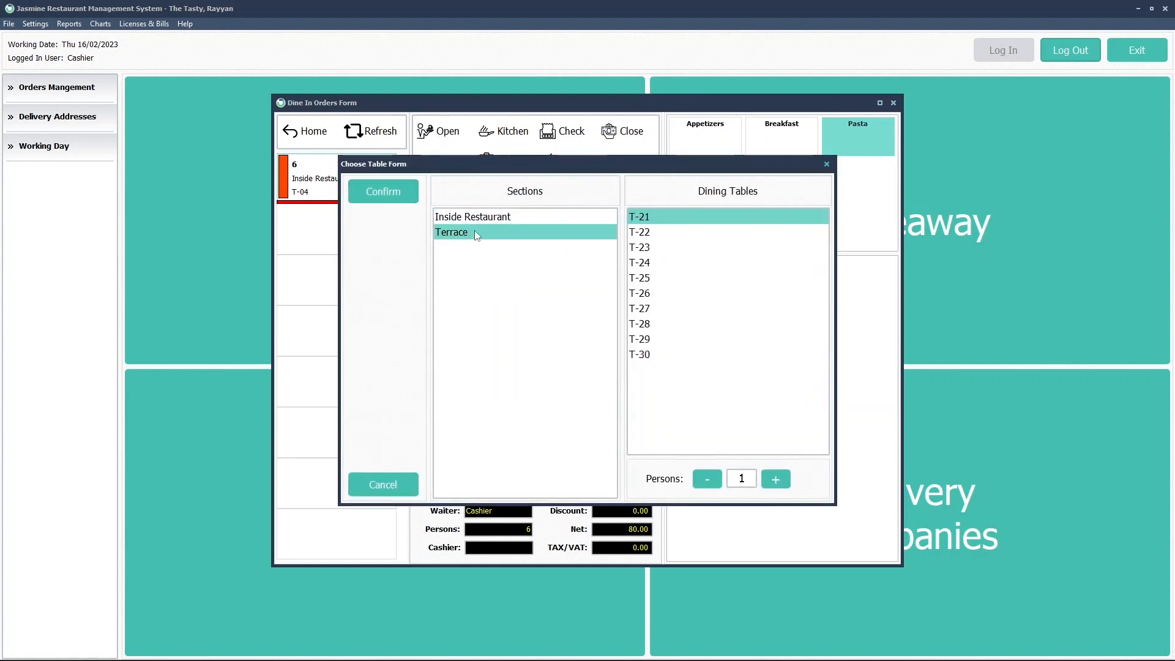
{"action": "left_click", "coordinate": [647, 237]}
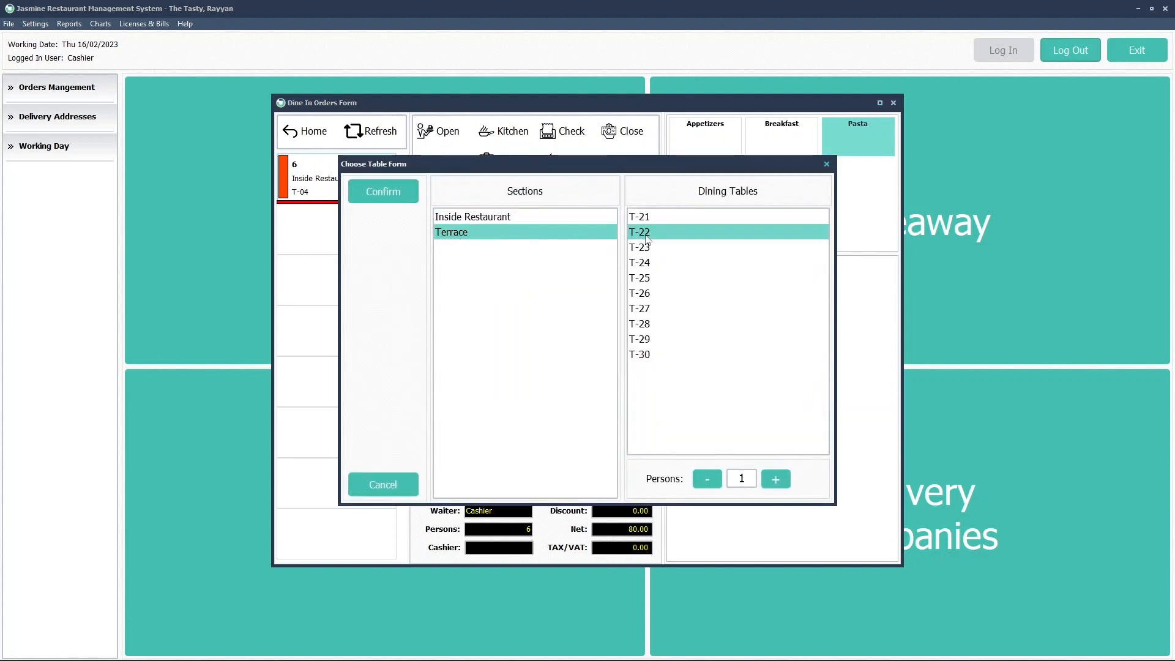
{"action": "left_click", "coordinate": [646, 280]}
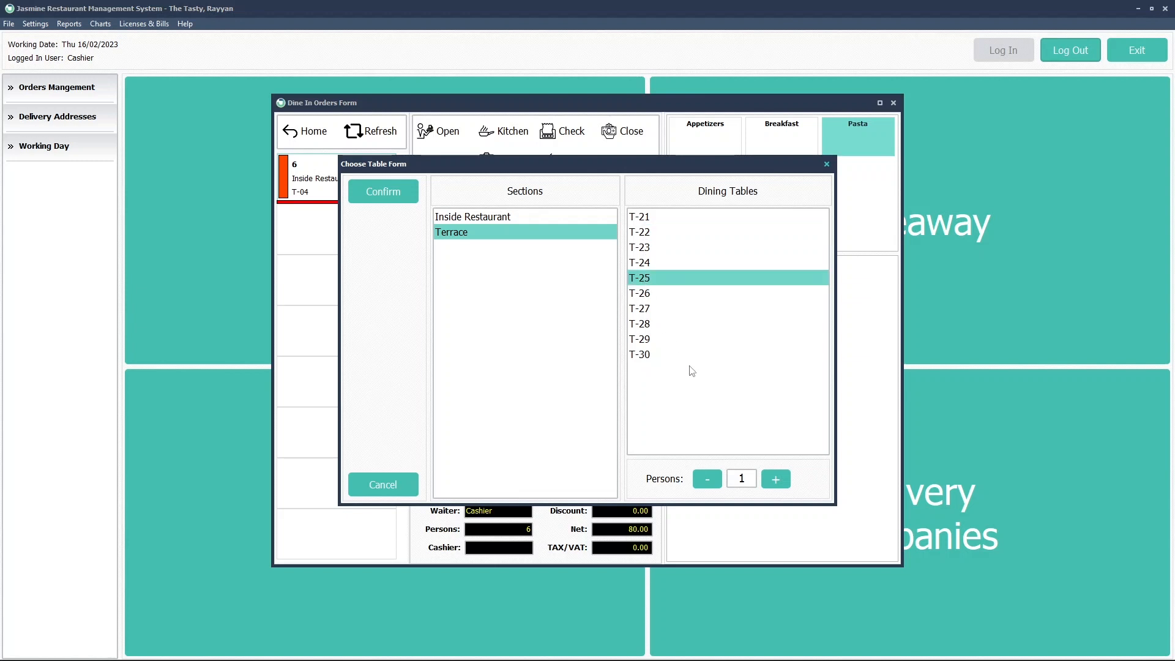
{"action": "left_click", "coordinate": [776, 480]}
{"action": "left_click", "coordinate": [391, 189]}
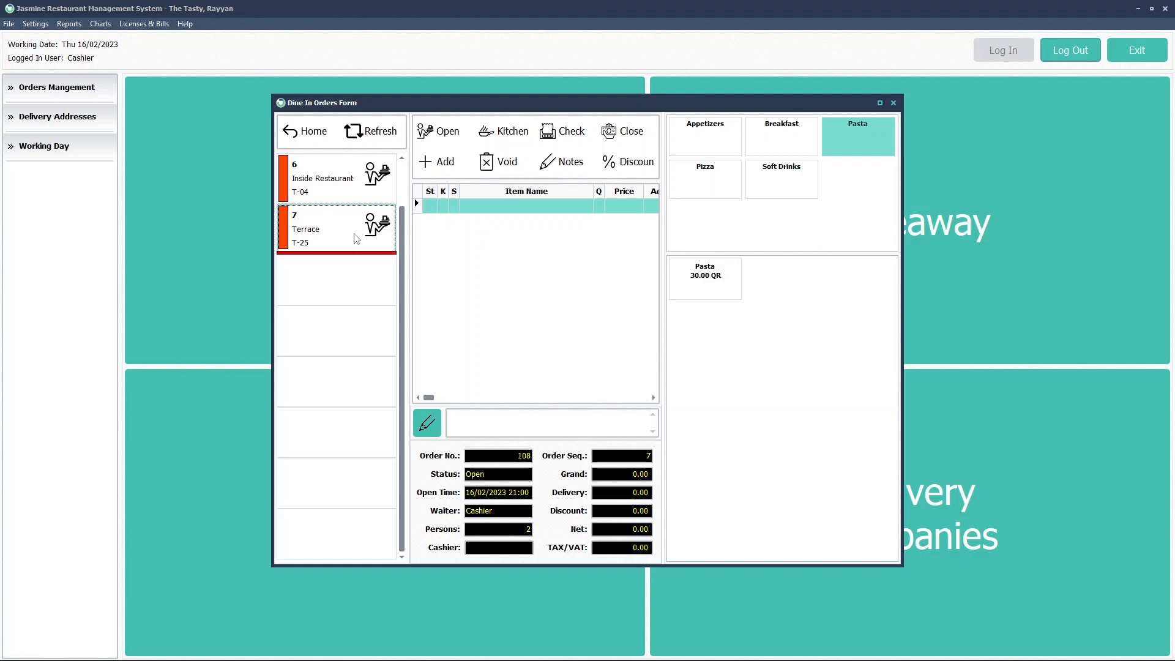
Add one Vegetable Pizza (Large) with Extra Cheese to the T-25 order
{"action": "left_click", "coordinate": [733, 170]}
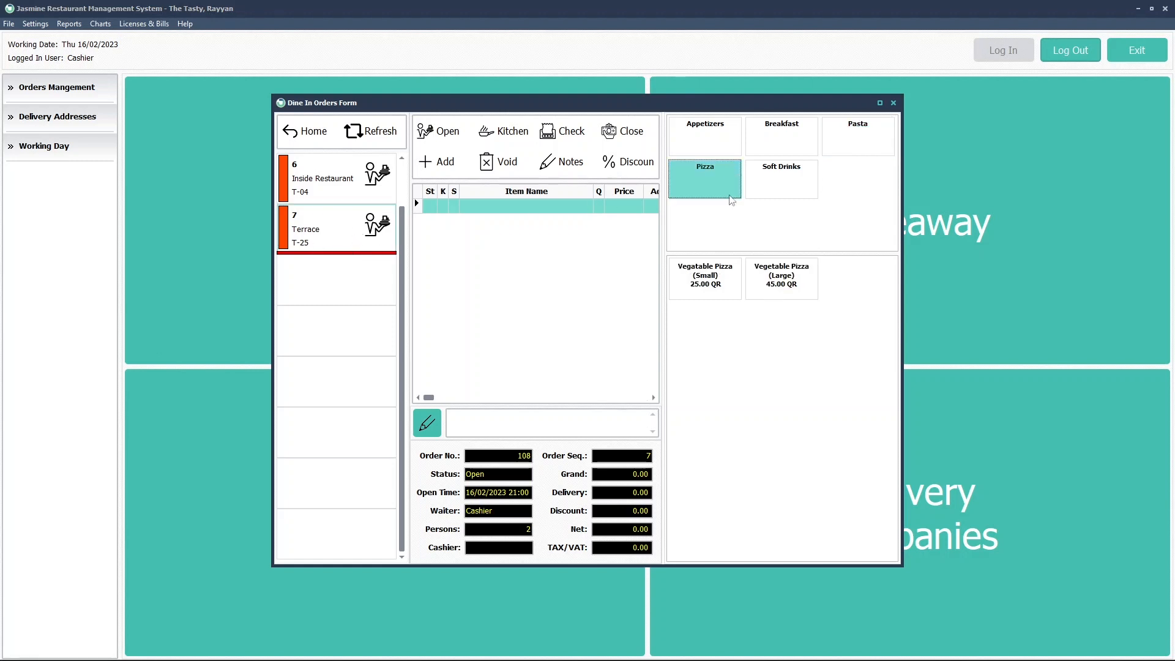
{"action": "left_click", "coordinate": [769, 283]}
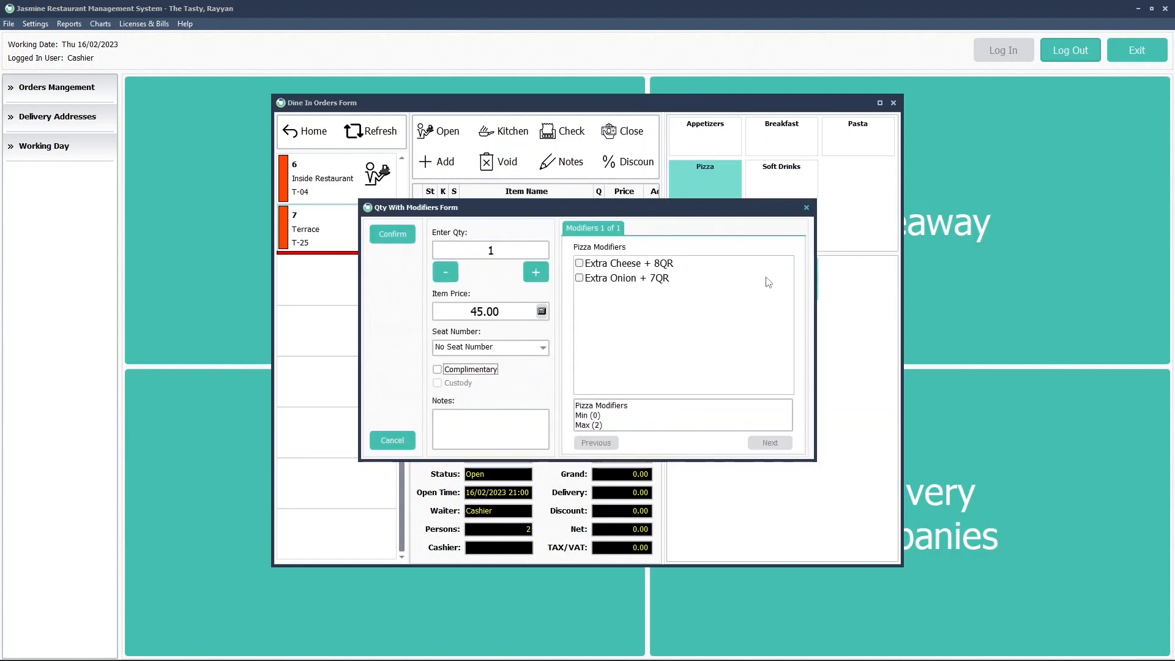
{"action": "left_click", "coordinate": [624, 265]}
{"action": "left_click", "coordinate": [402, 237]}
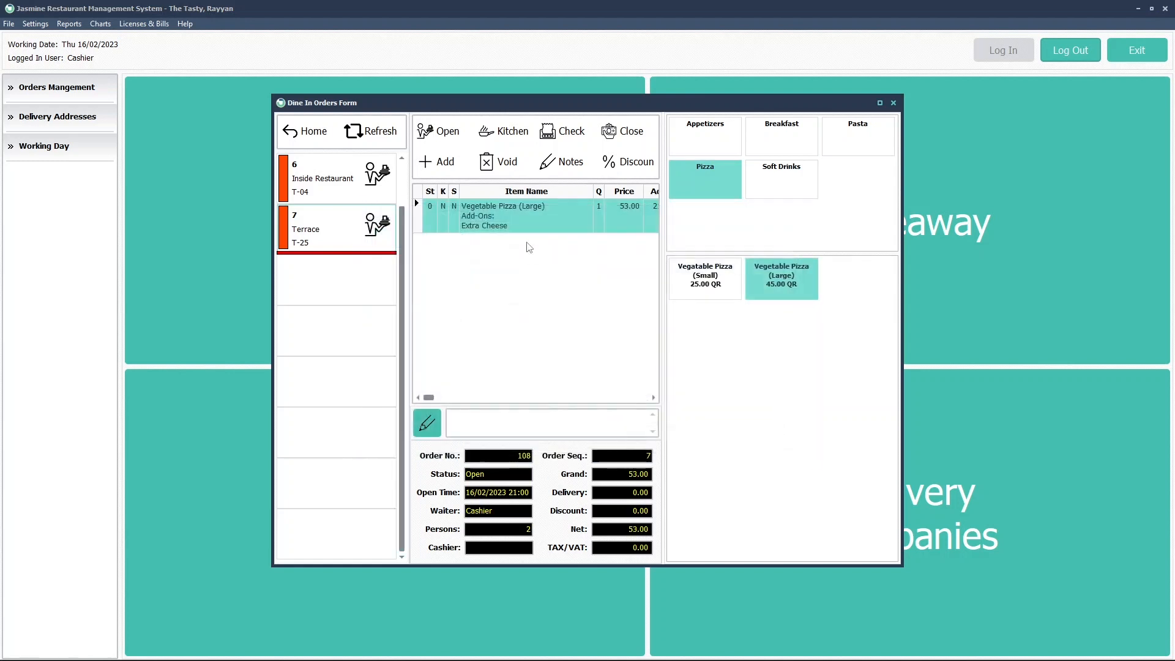
Add two 7 Up soft drinks to the T-25 order and send the order to the kitchen, closing the ticket preview
{"action": "left_click", "coordinate": [766, 183]}
{"action": "left_click", "coordinate": [721, 278]}
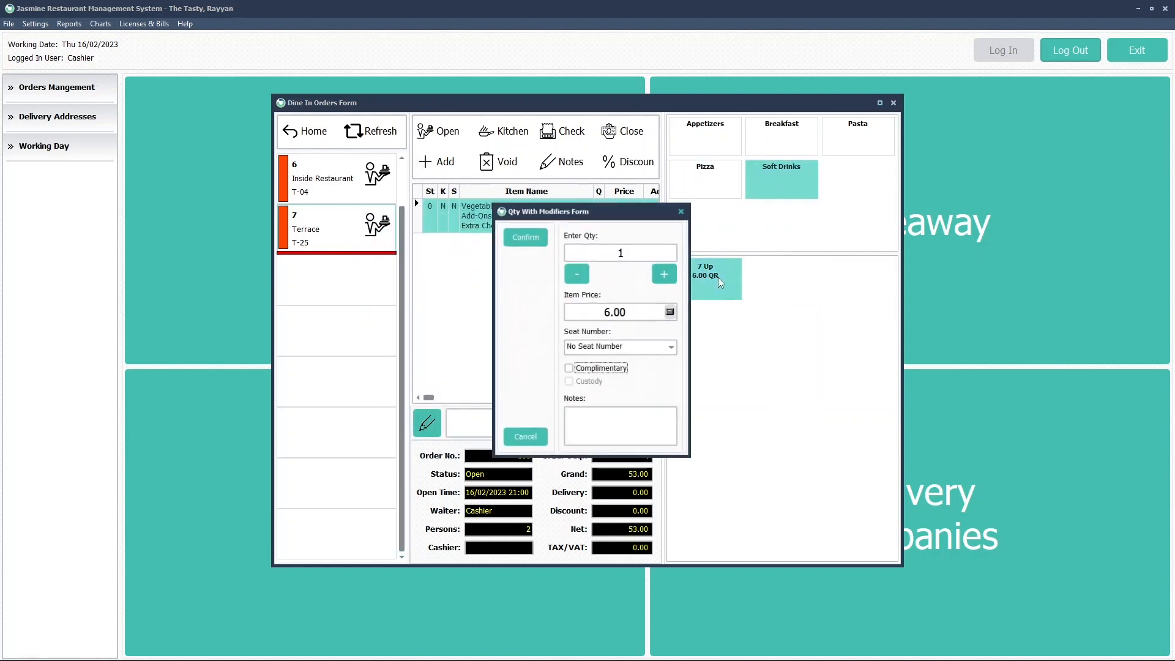
{"action": "left_click", "coordinate": [663, 271]}
{"action": "left_click", "coordinate": [527, 244]}
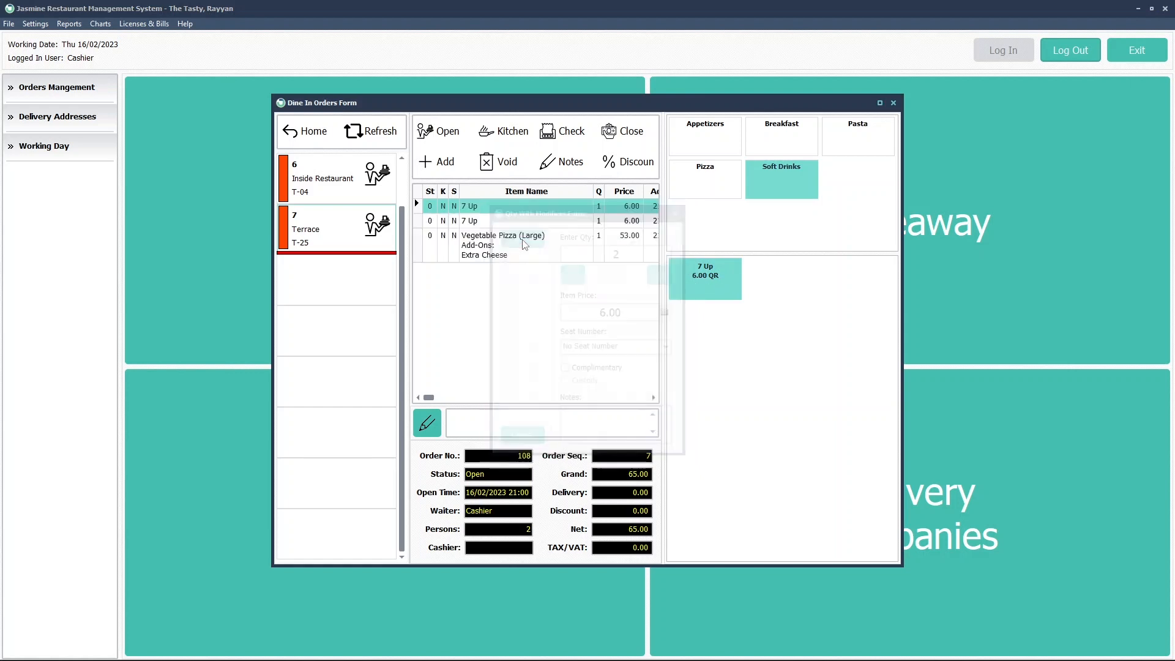
{"action": "left_click", "coordinate": [513, 136]}
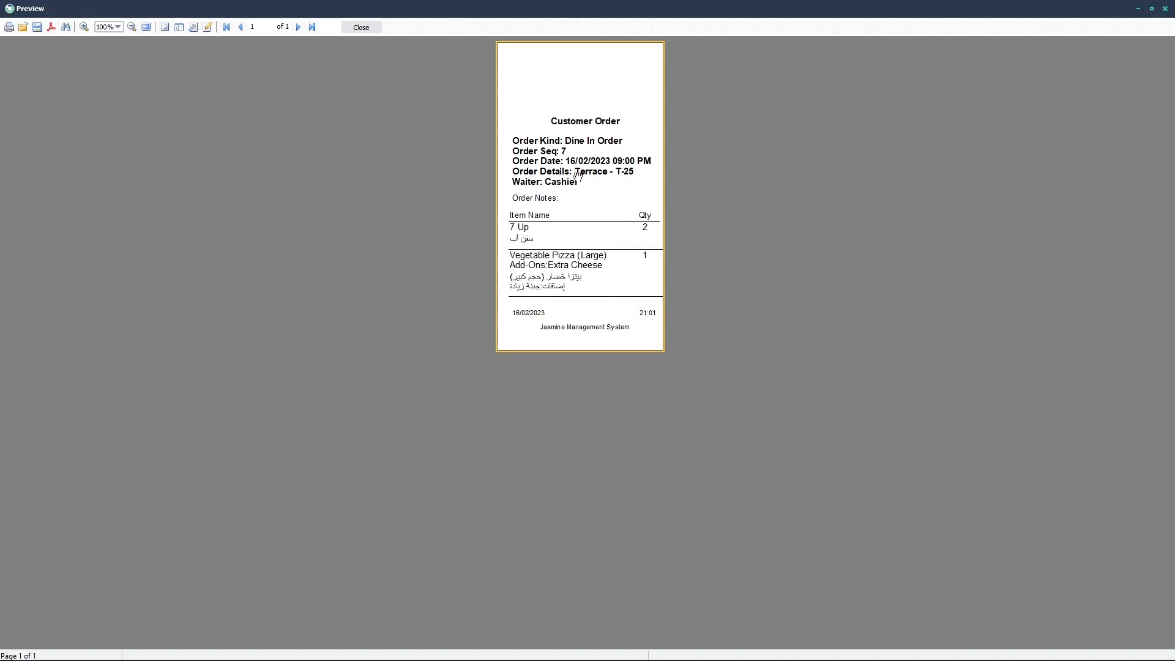
{"action": "left_click", "coordinate": [361, 28]}
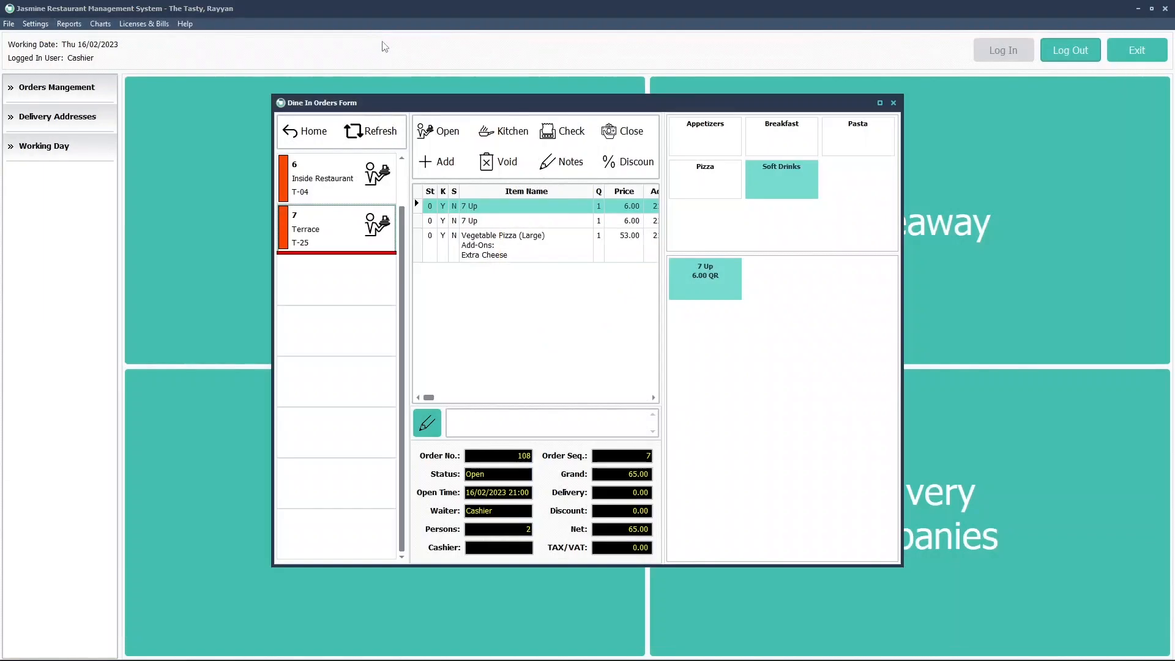
Examine the items in the Terrace T-25 order and compare them with those in the Inside Restaurant T-04 order
{"action": "left_click", "coordinate": [514, 257]}
{"action": "left_click", "coordinate": [515, 219]}
{"action": "left_click", "coordinate": [514, 207]}
{"action": "left_click", "coordinate": [510, 224]}
{"action": "left_click", "coordinate": [509, 246]}
{"action": "left_click", "coordinate": [509, 222]}
{"action": "left_click", "coordinate": [509, 211]}
{"action": "left_click", "coordinate": [348, 176]}
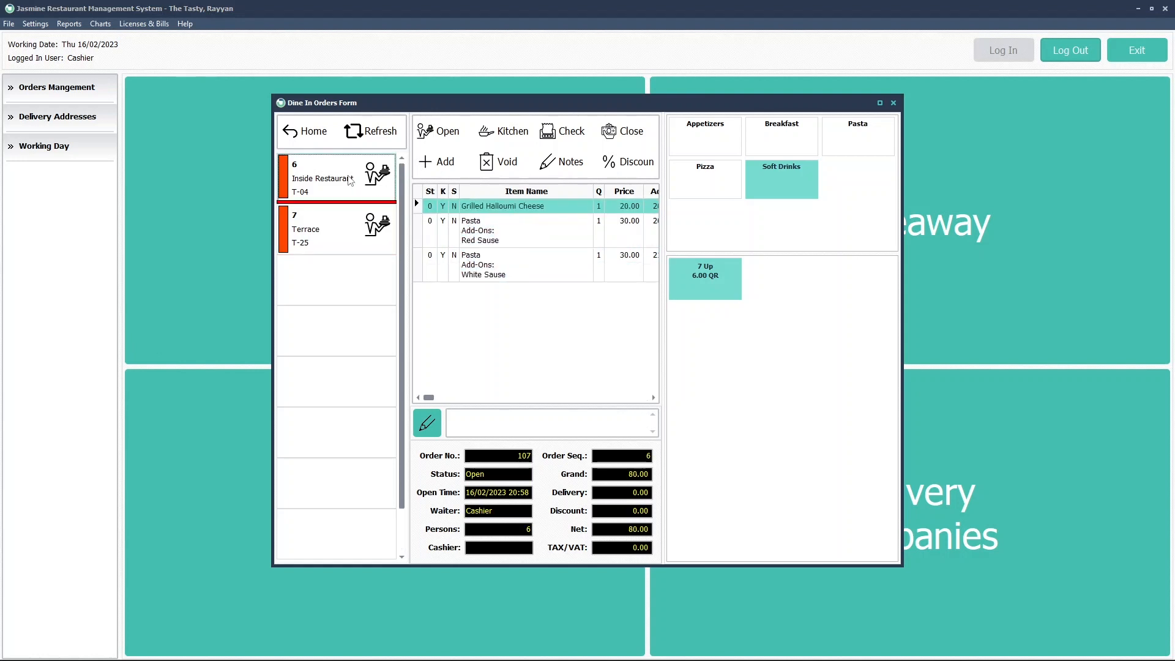
{"action": "left_click", "coordinate": [349, 248]}
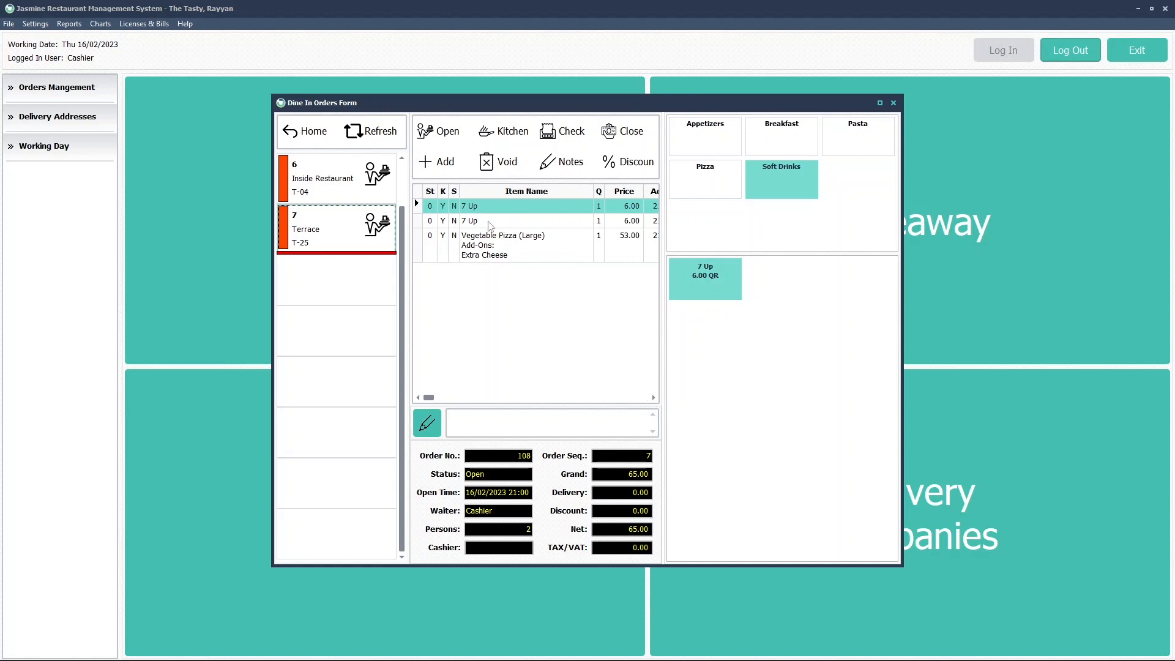
{"action": "left_click", "coordinate": [486, 260]}
{"action": "left_click", "coordinate": [504, 212]}
{"action": "left_click", "coordinate": [498, 227]}
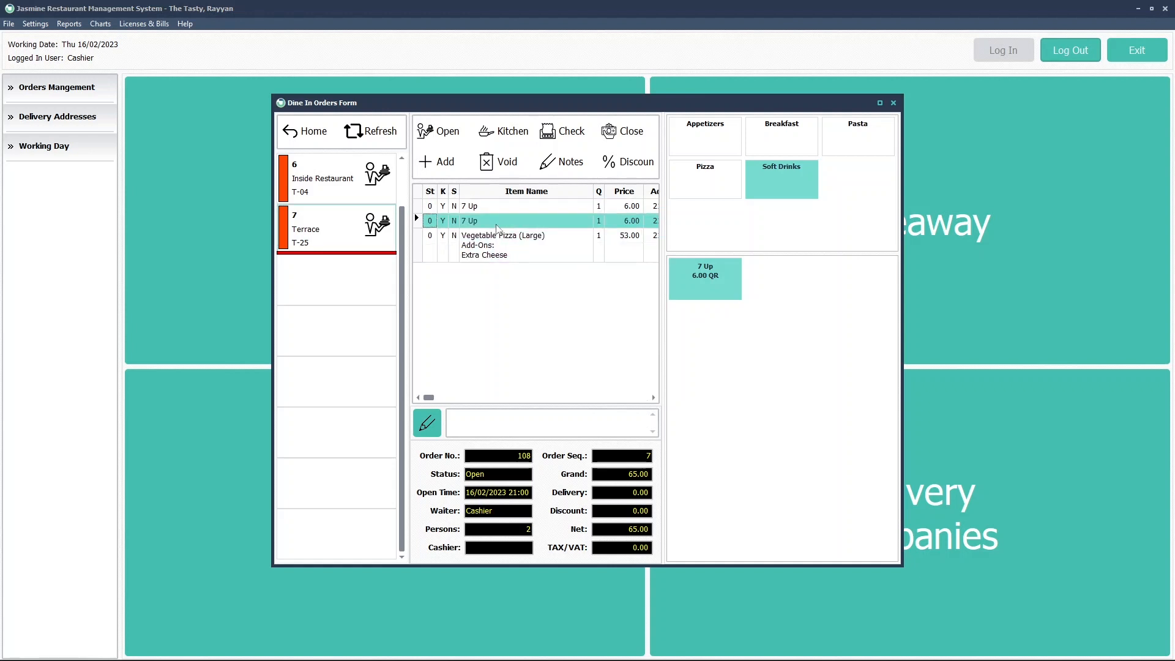
{"action": "left_click", "coordinate": [495, 241]}
{"action": "left_click", "coordinate": [500, 210]}
{"action": "left_click", "coordinate": [497, 223]}
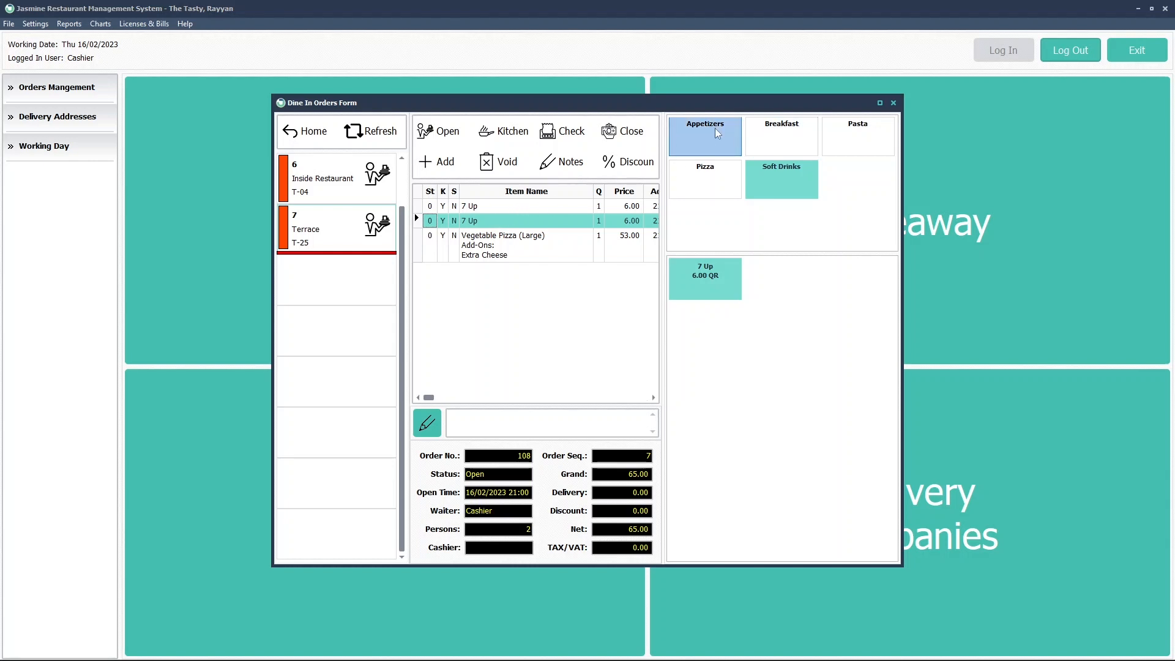
Add one Grilled Halloumi Cheese from Appetizers to the T-25 order and send it to the kitchen, closing the ticket preview
{"action": "left_click", "coordinate": [698, 139]}
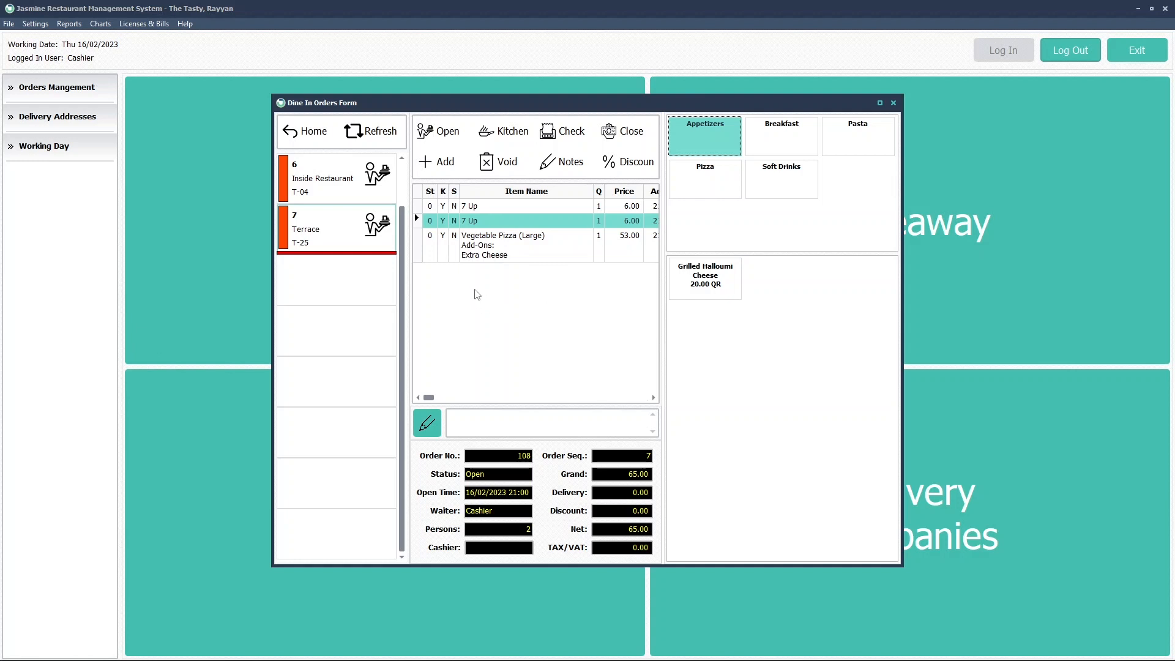
{"action": "left_click", "coordinate": [720, 283]}
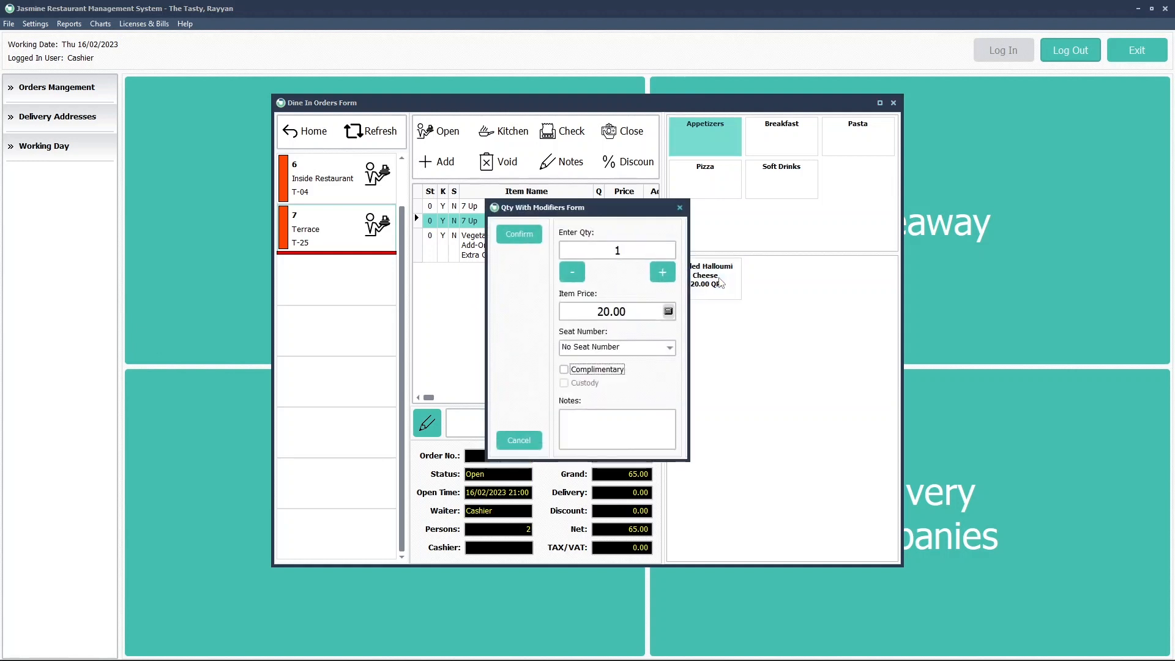
{"action": "left_click", "coordinate": [519, 234]}
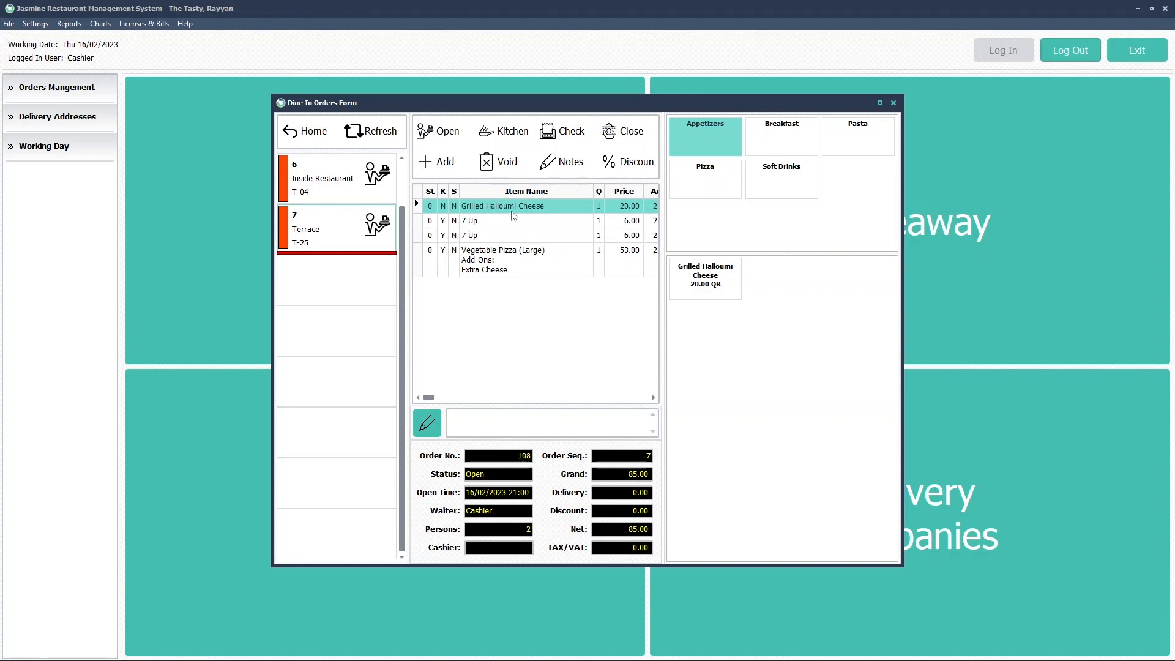
{"action": "left_click", "coordinate": [511, 132]}
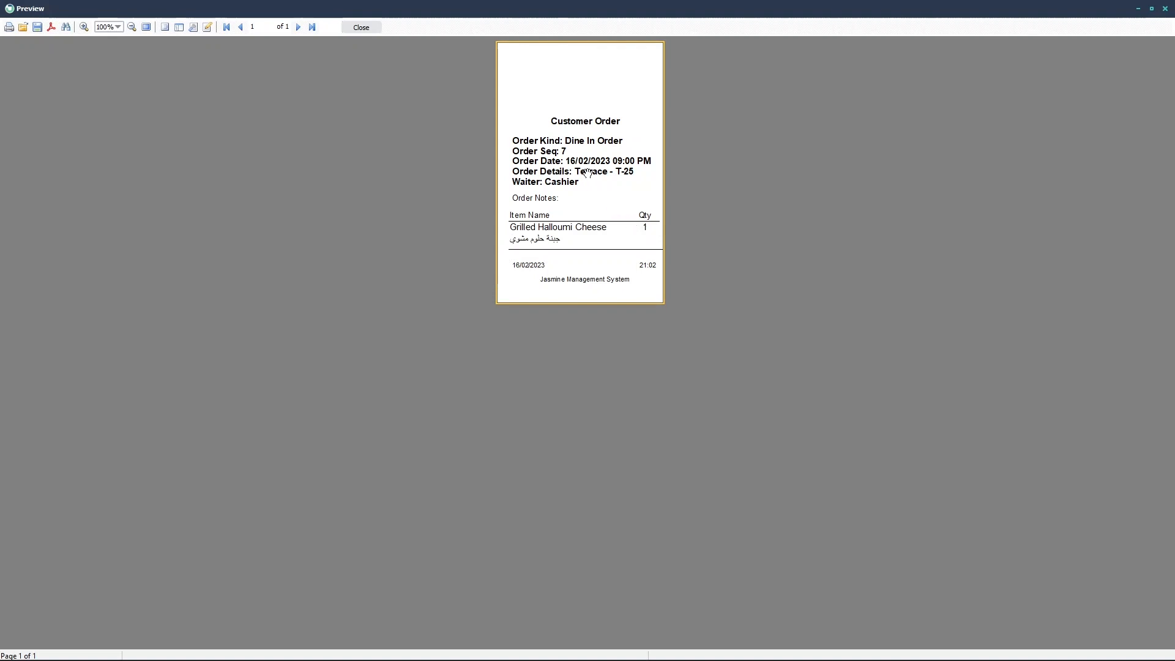
{"action": "left_click", "coordinate": [371, 31]}
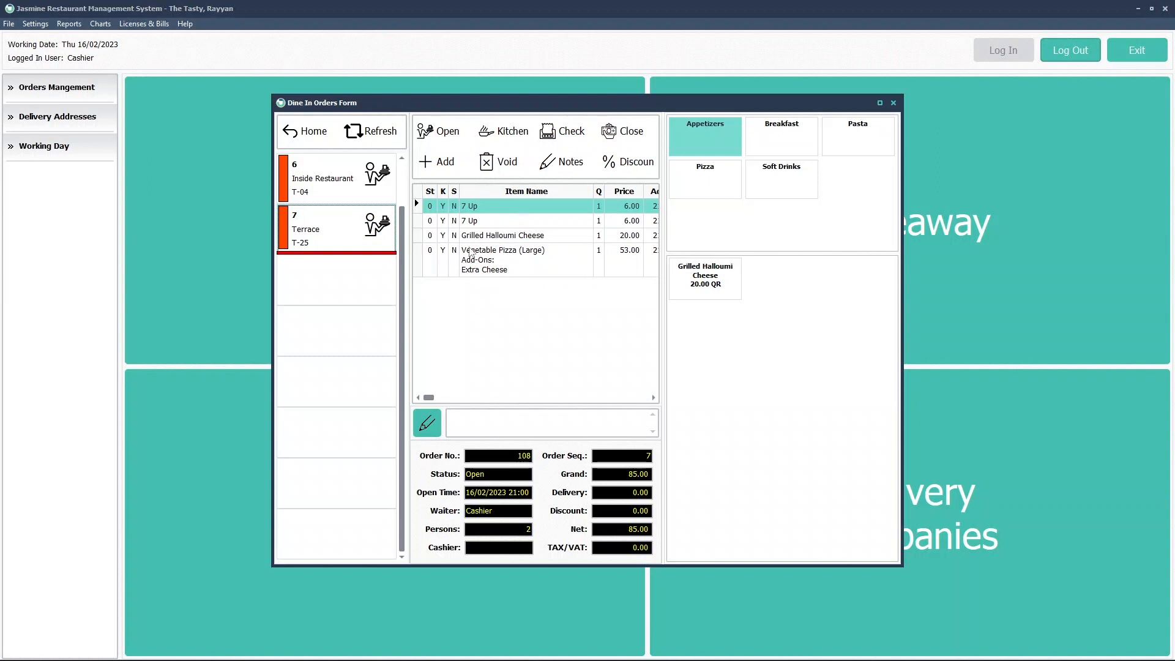
Compare the items, status and details of the open Inside Restaurant T-04 and Terrace T-25 orders, and check the T-04 order's available actions
{"action": "left_click", "coordinate": [349, 197]}
{"action": "left_click", "coordinate": [347, 241]}
{"action": "left_click", "coordinate": [348, 183]}
{"action": "left_click", "coordinate": [348, 224]}
{"action": "double_click", "coordinate": [472, 474]}
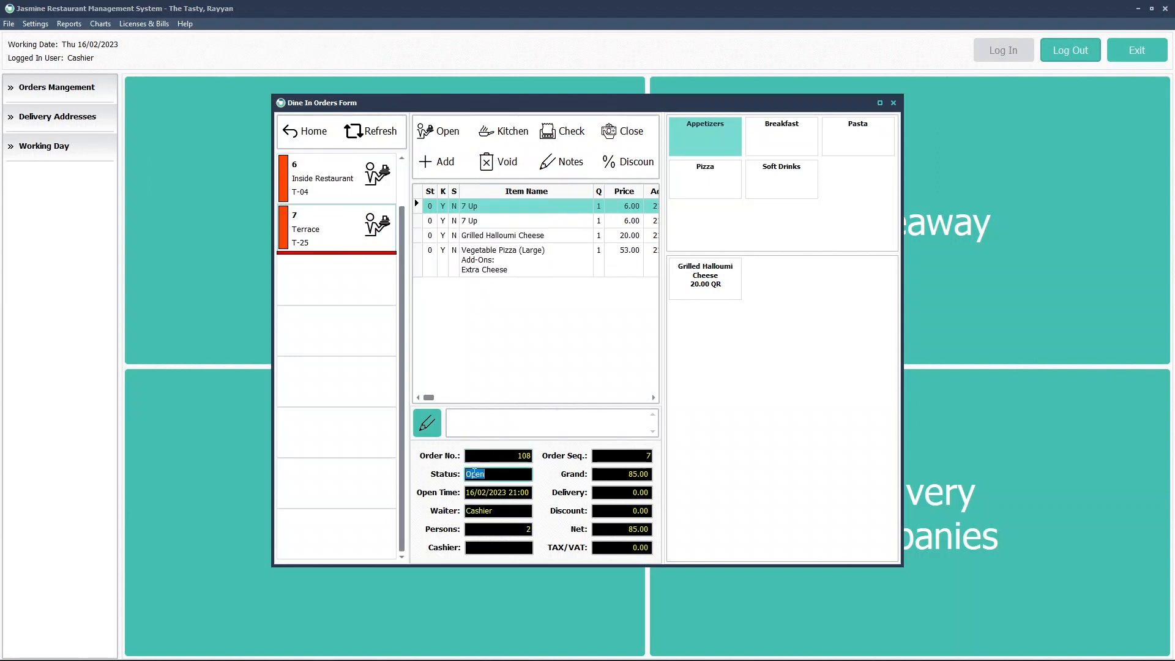
{"action": "left_click", "coordinate": [342, 197]}
{"action": "left_click", "coordinate": [335, 221]}
{"action": "left_click", "coordinate": [336, 197]}
{"action": "left_click", "coordinate": [338, 232]}
{"action": "left_click", "coordinate": [352, 184]}
{"action": "left_click", "coordinate": [346, 231]}
{"action": "left_click", "coordinate": [353, 186]}
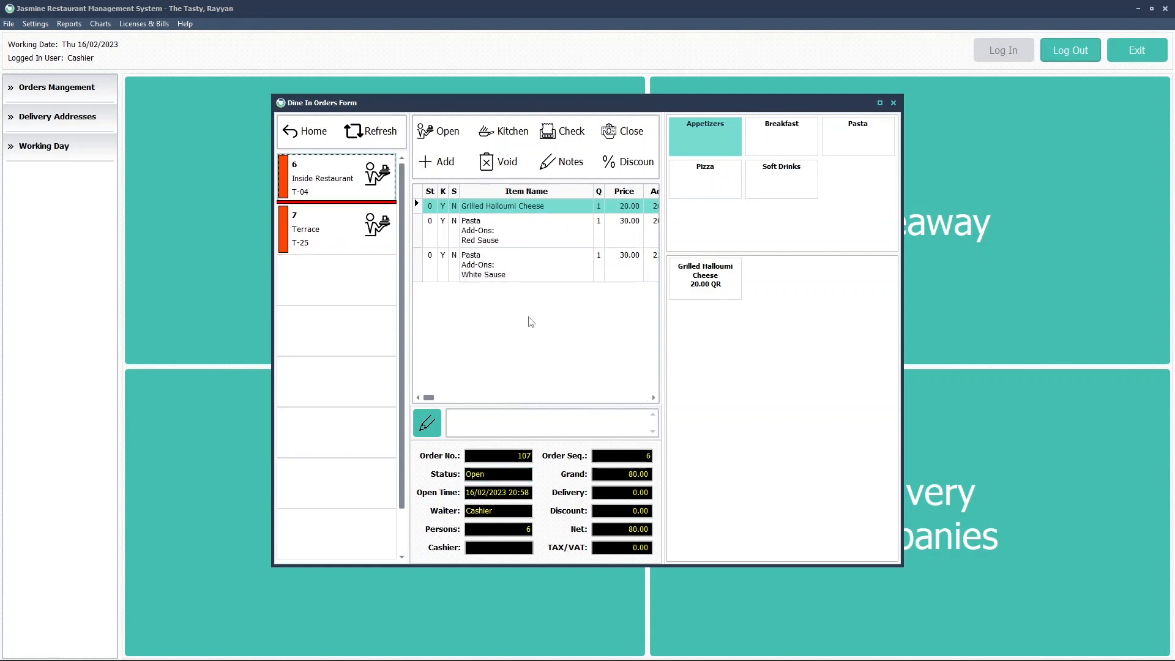
{"action": "left_click", "coordinate": [359, 240]}
{"action": "left_click", "coordinate": [352, 188]}
{"action": "left_click", "coordinate": [341, 236]}
{"action": "left_click", "coordinate": [343, 194]}
{"action": "left_click", "coordinate": [340, 235]}
{"action": "left_click", "coordinate": [347, 196]}
{"action": "left_click", "coordinate": [343, 232]}
{"action": "left_click", "coordinate": [346, 187]}
{"action": "left_click", "coordinate": [340, 231]}
{"action": "left_click", "coordinate": [347, 186]}
{"action": "left_click", "coordinate": [339, 238]}
{"action": "left_click", "coordinate": [340, 200]}
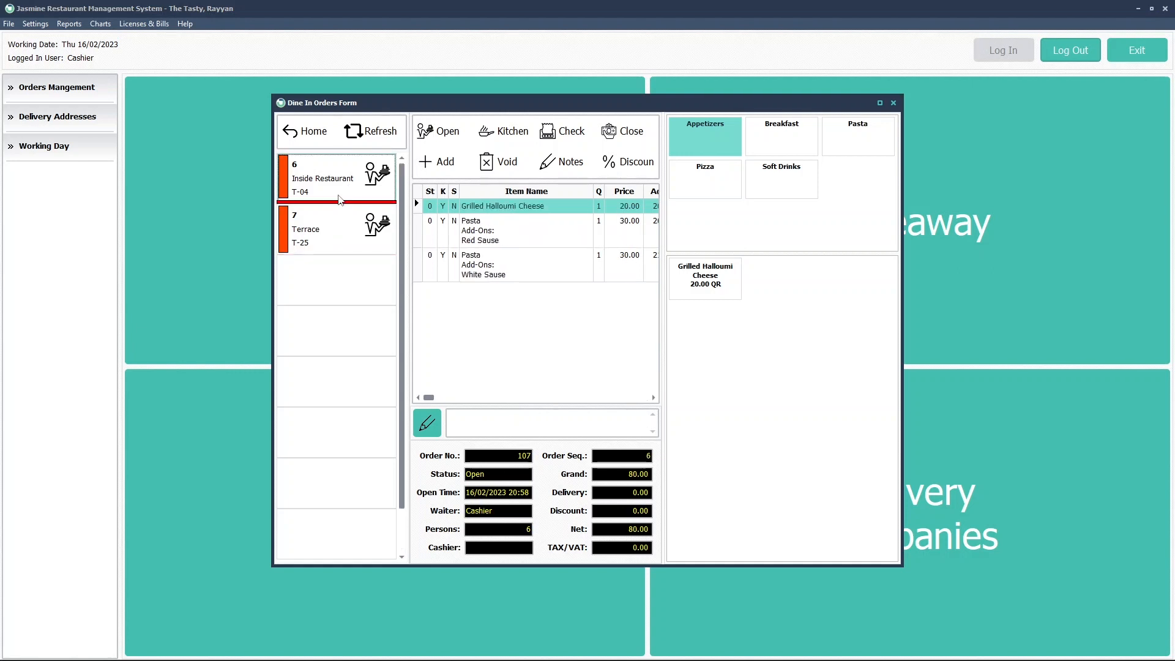
{"action": "left_click", "coordinate": [341, 230]}
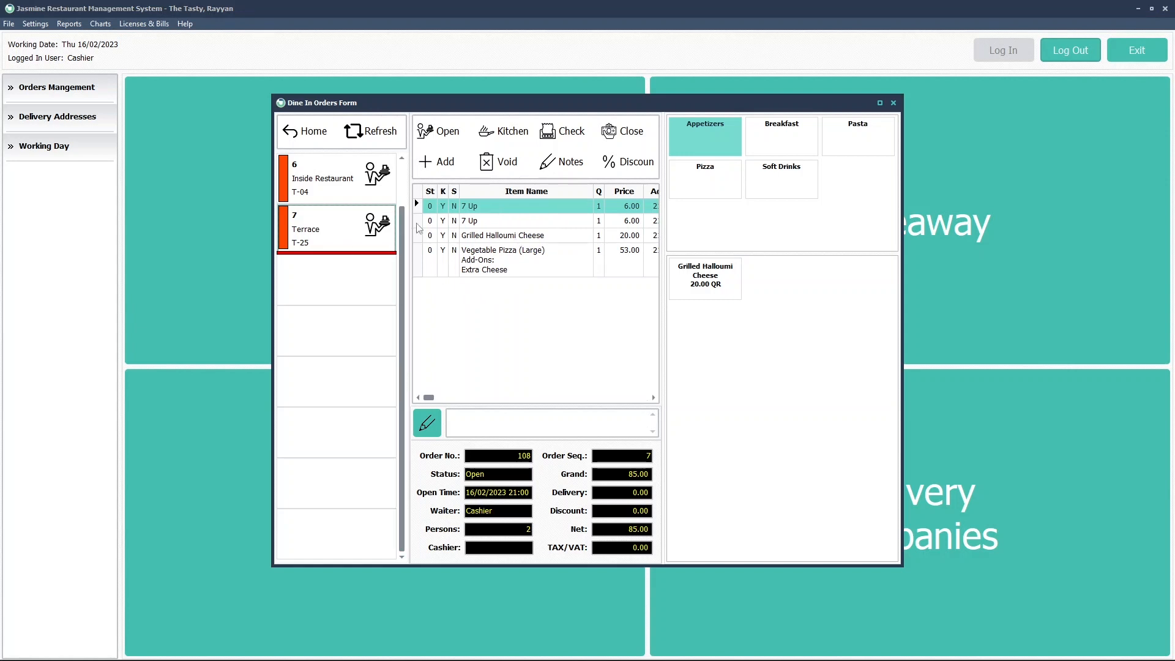
{"action": "left_click", "coordinate": [336, 194]}
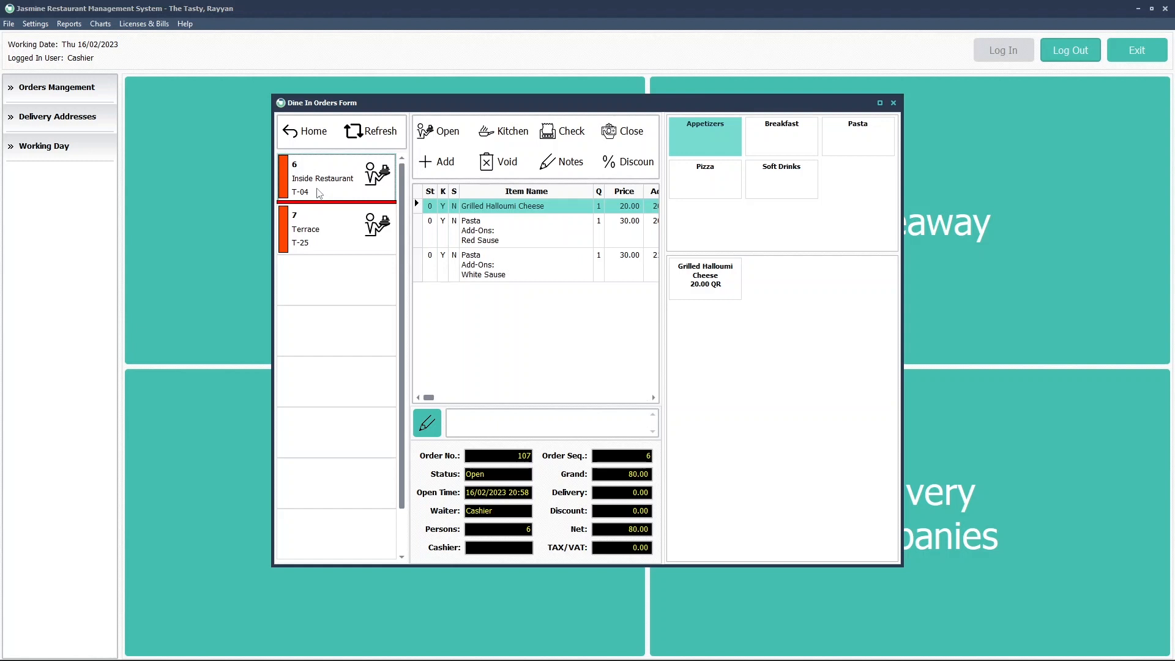
{"action": "left_click", "coordinate": [318, 231]}
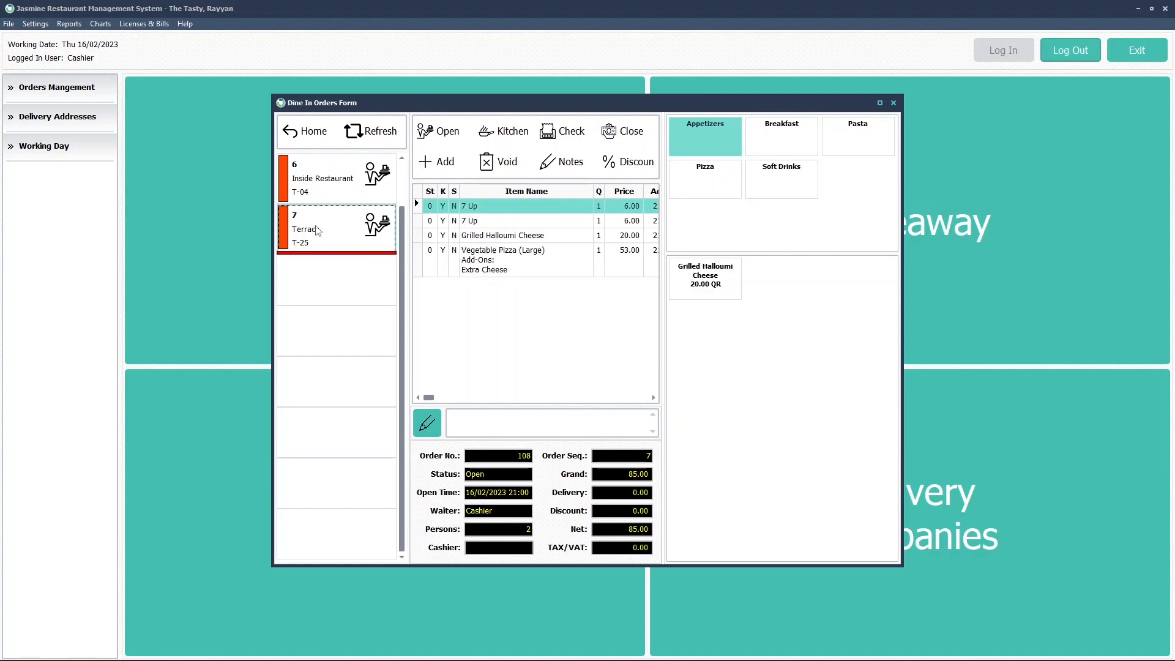
{"action": "left_click", "coordinate": [329, 193]}
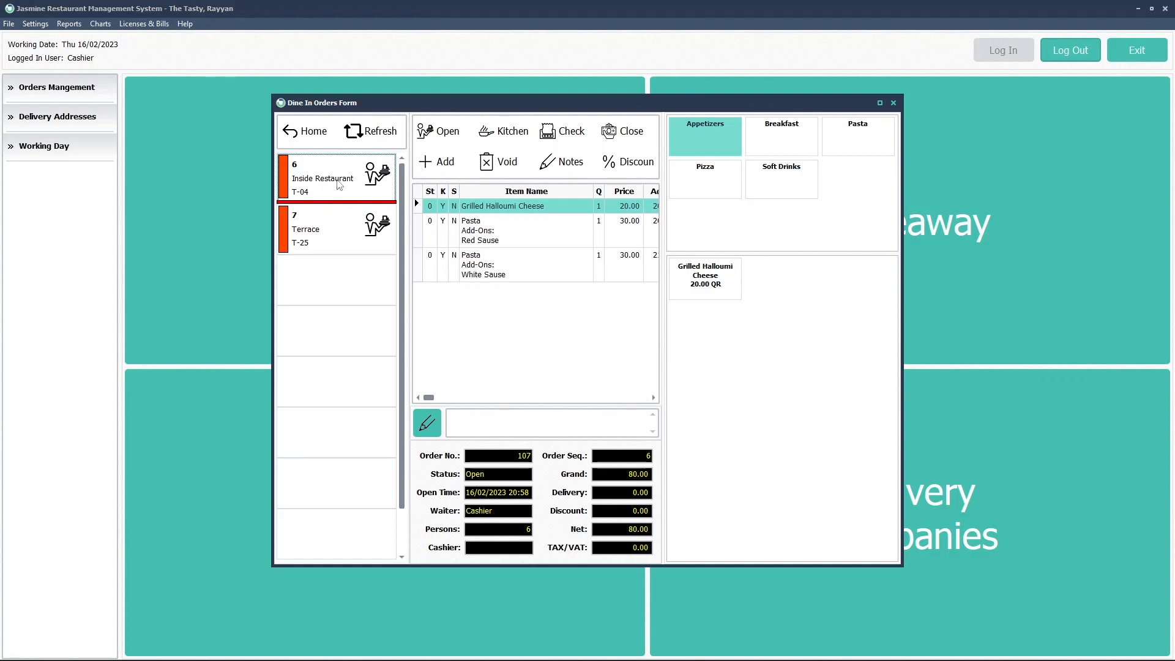
{"action": "right_click", "coordinate": [339, 185]}
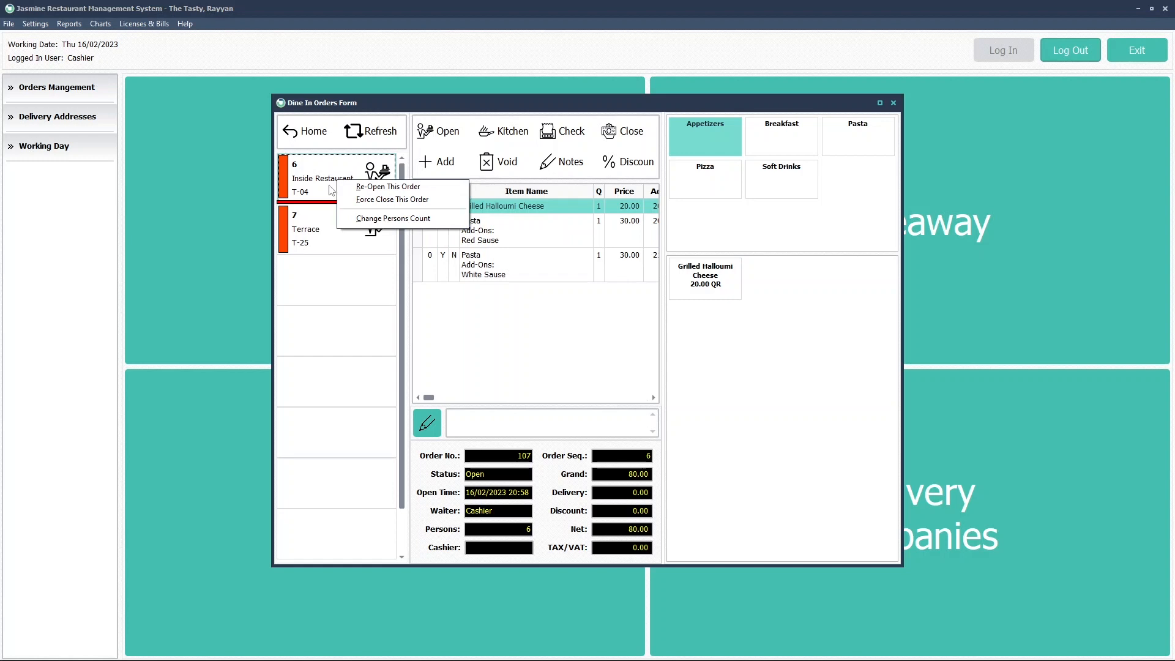
{"action": "left_click", "coordinate": [329, 185]}
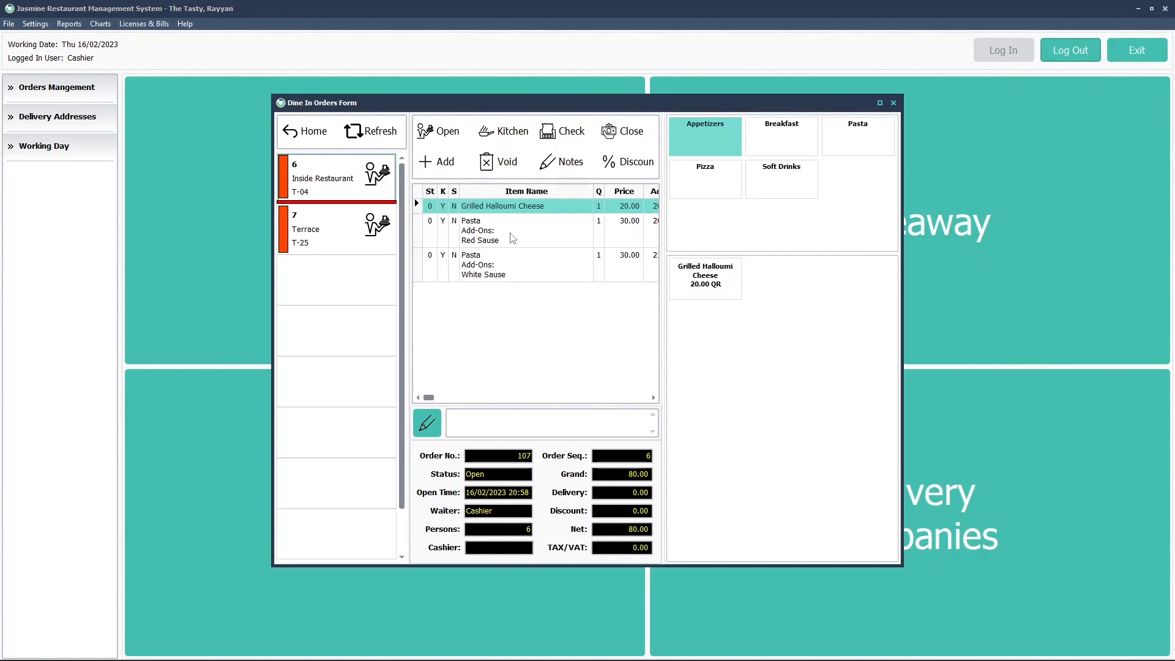
Leave the dine-in orders, open the table-switching form and select the opened Inside Restaurant table T-04 as the one to move
{"action": "left_click", "coordinate": [317, 142]}
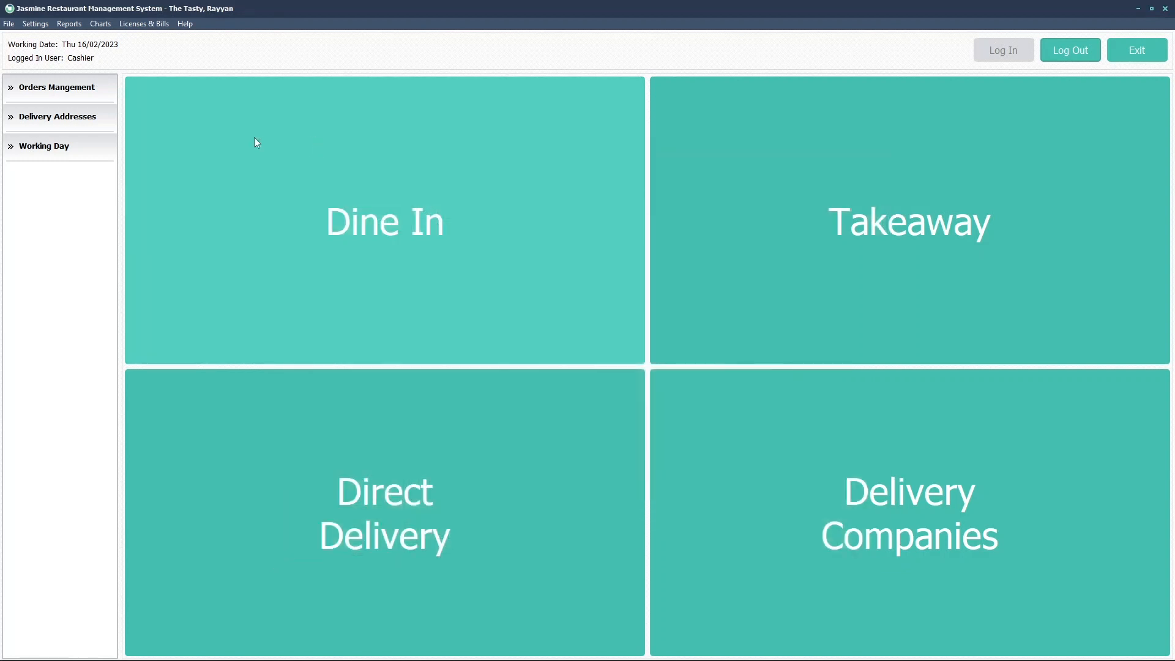
{"action": "left_click", "coordinate": [80, 98]}
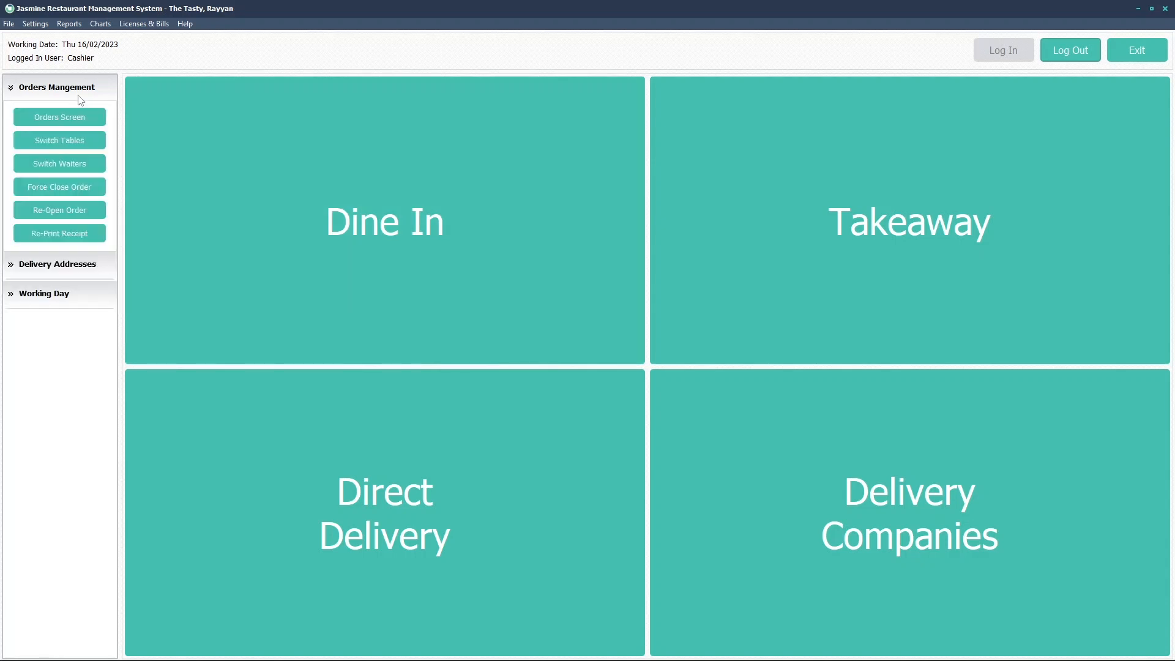
{"action": "left_click", "coordinate": [62, 141]}
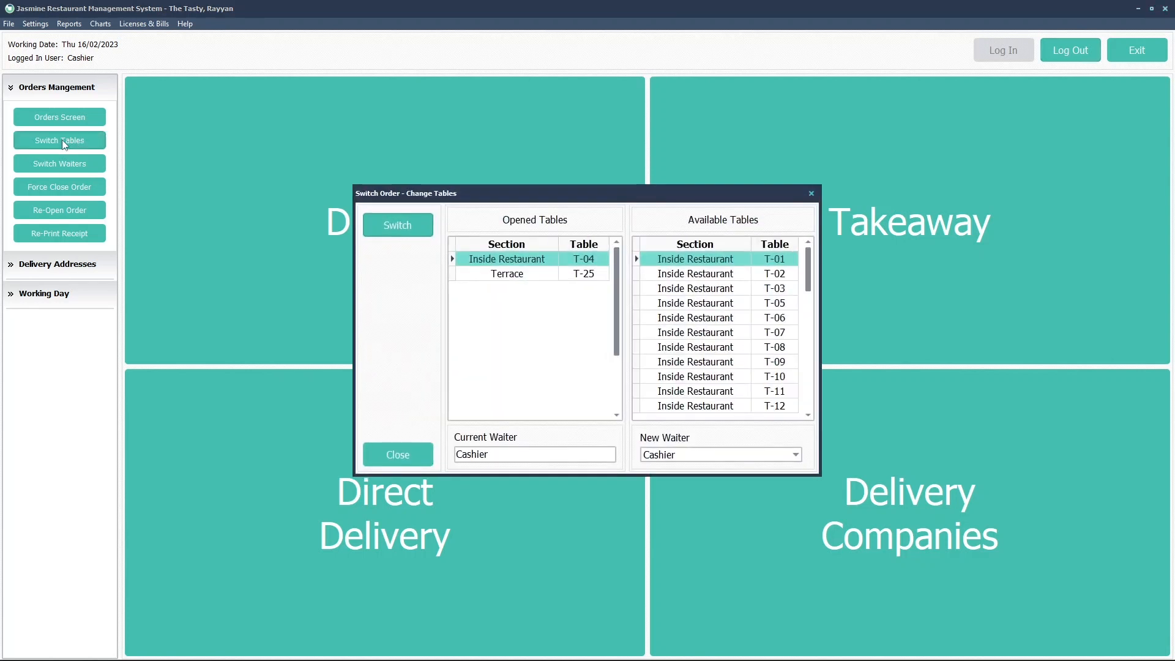
{"action": "left_click", "coordinate": [529, 282]}
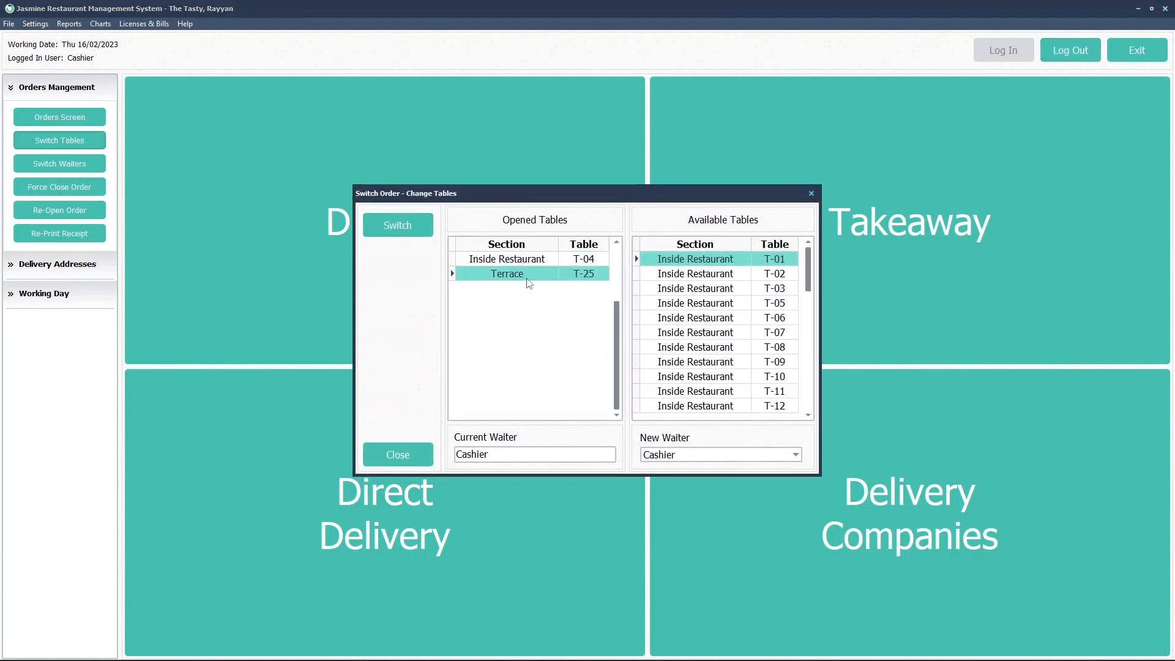
{"action": "left_click", "coordinate": [530, 260]}
{"action": "left_click", "coordinate": [530, 277]}
{"action": "left_click", "coordinate": [530, 260]}
{"action": "left_click", "coordinate": [530, 277]}
{"action": "left_click", "coordinate": [531, 261]}
{"action": "left_click", "coordinate": [529, 277]}
{"action": "left_click", "coordinate": [527, 262]}
{"action": "left_click", "coordinate": [529, 277]}
{"action": "left_click", "coordinate": [531, 261]}
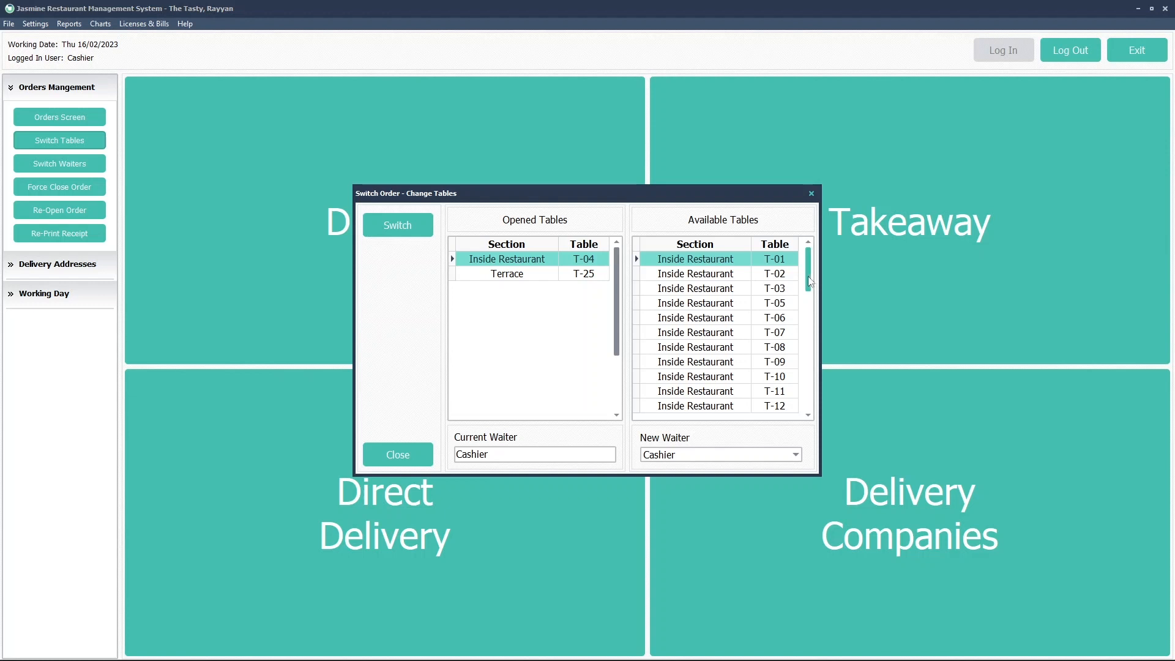
Switch the T-04 order to Terrace table T-27, assigning the waiter listed between Cashier and Supervisor as the new waiter
{"action": "left_click_drag", "start_coordinate": [809, 277], "coordinate": [814, 363]}
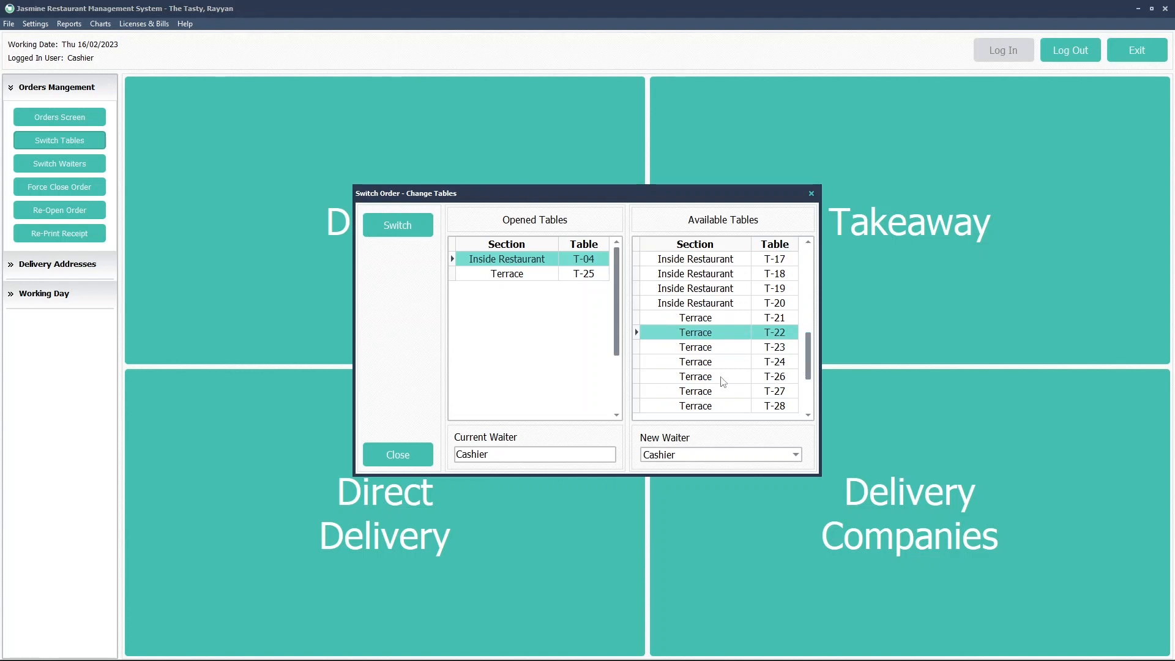
{"action": "left_click", "coordinate": [709, 396]}
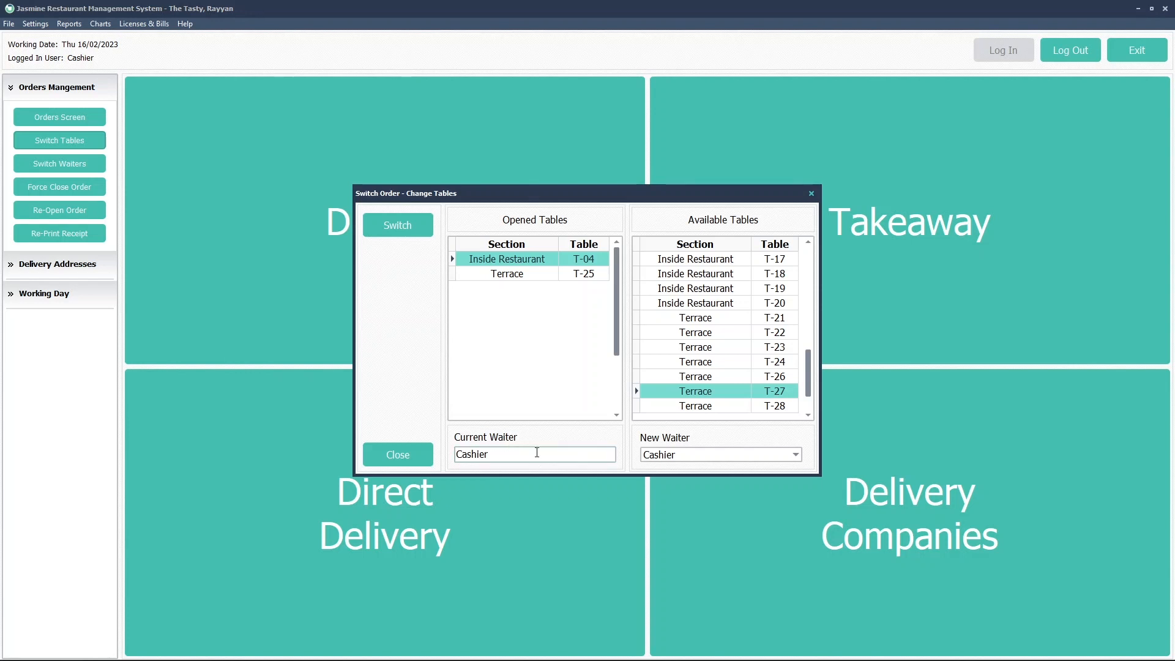
{"action": "left_click", "coordinate": [687, 456]}
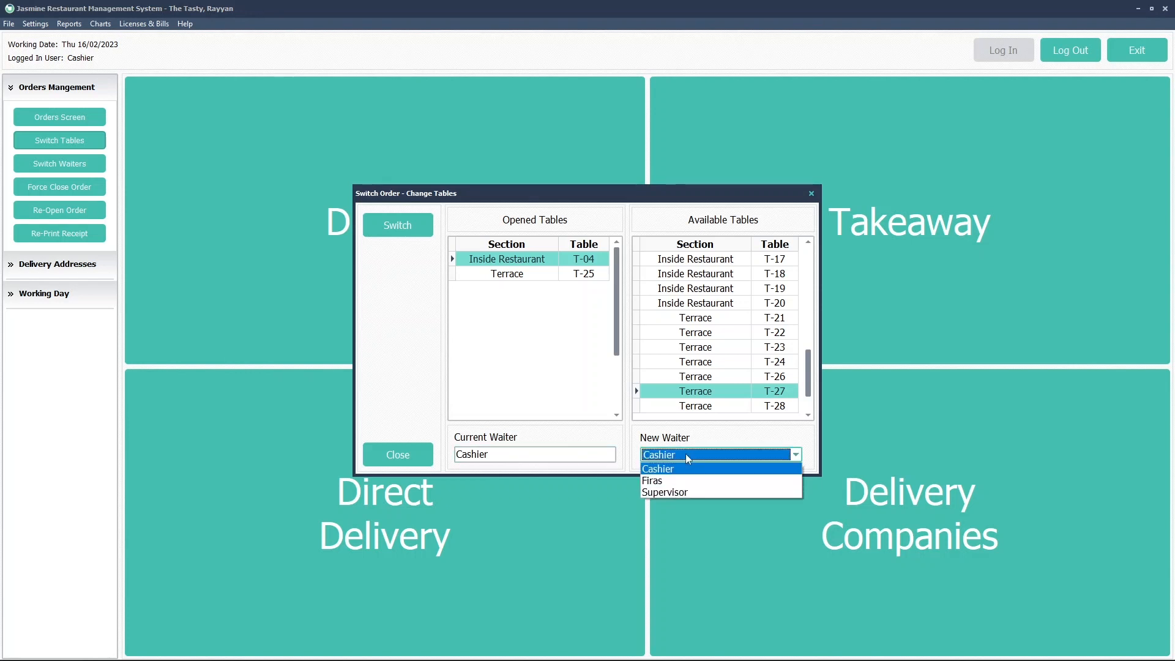
{"action": "left_click", "coordinate": [544, 459]}
{"action": "left_click", "coordinate": [544, 459]}
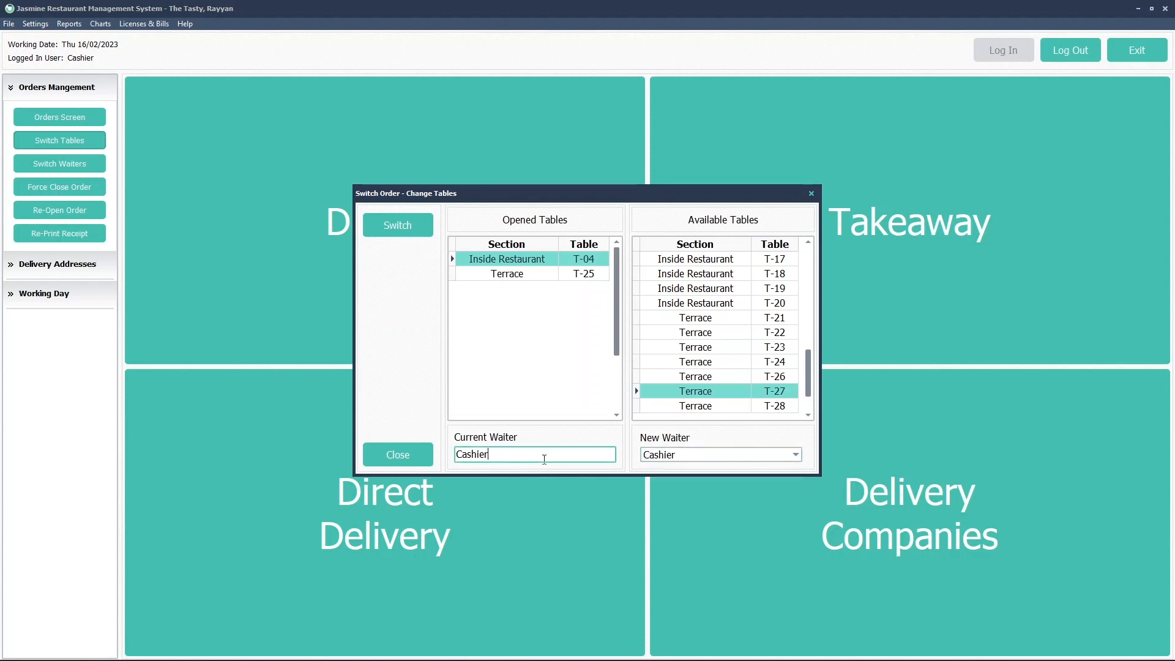
{"action": "left_click", "coordinate": [673, 455]}
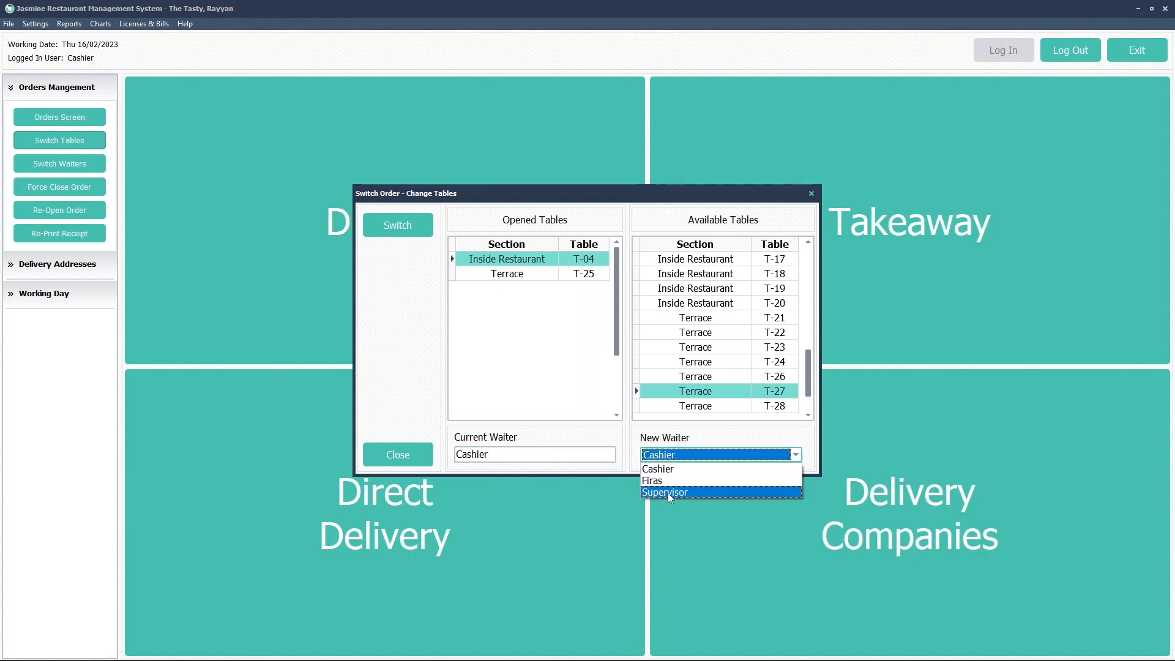
{"action": "left_click", "coordinate": [655, 480]}
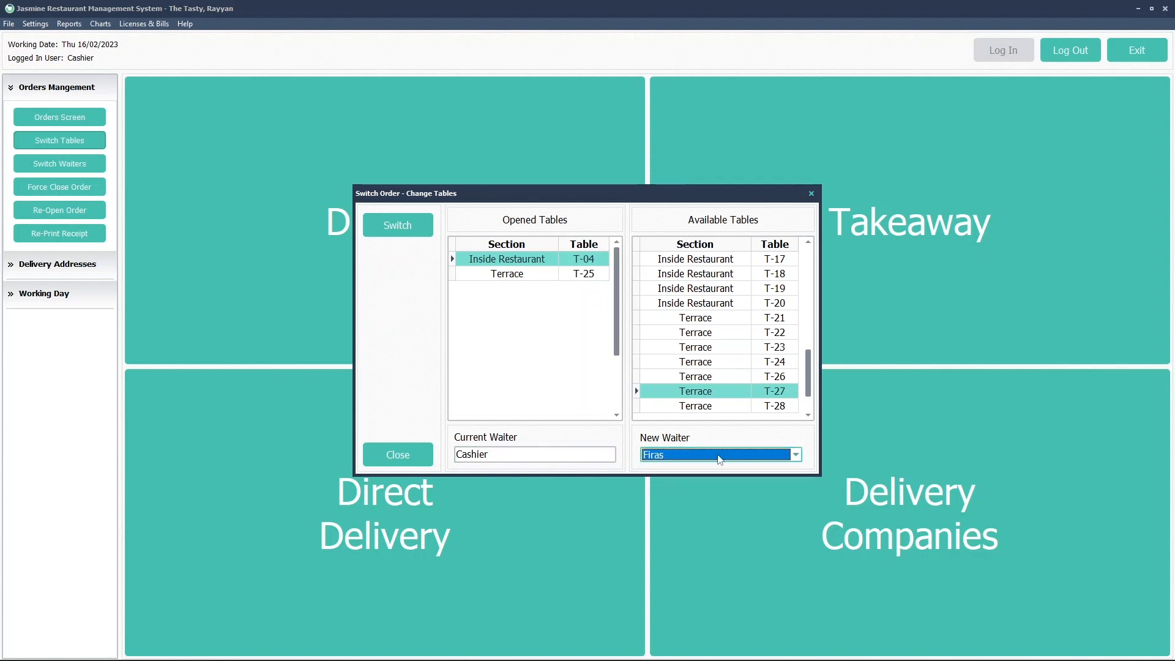
{"action": "left_click", "coordinate": [410, 227]}
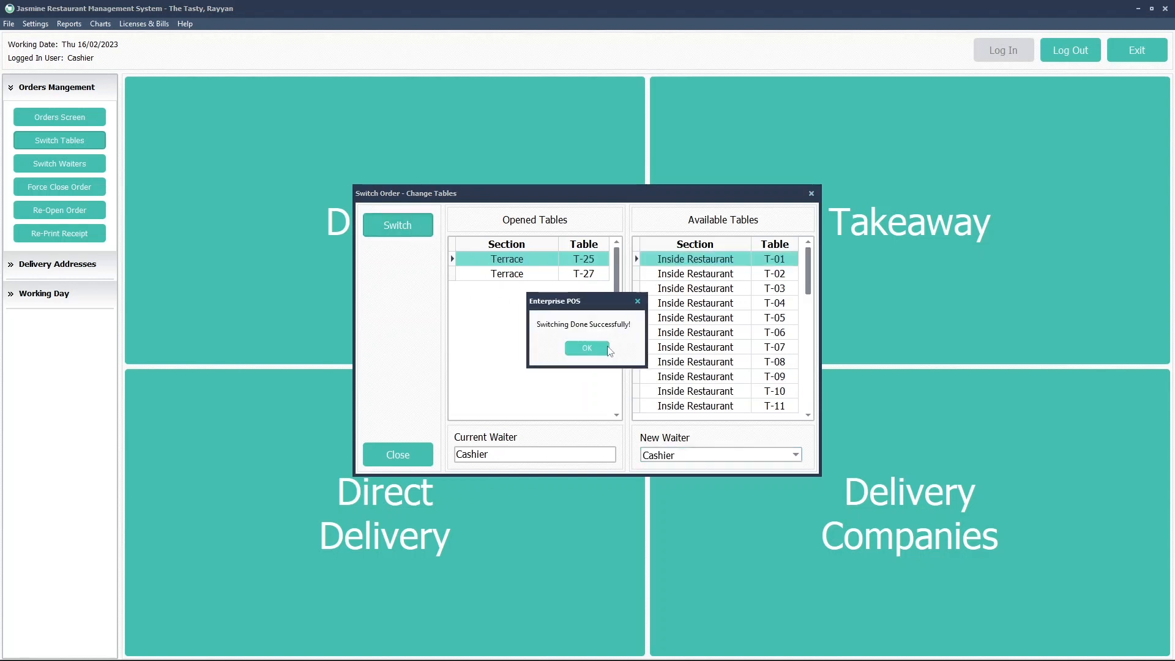
{"action": "left_click", "coordinate": [587, 348]}
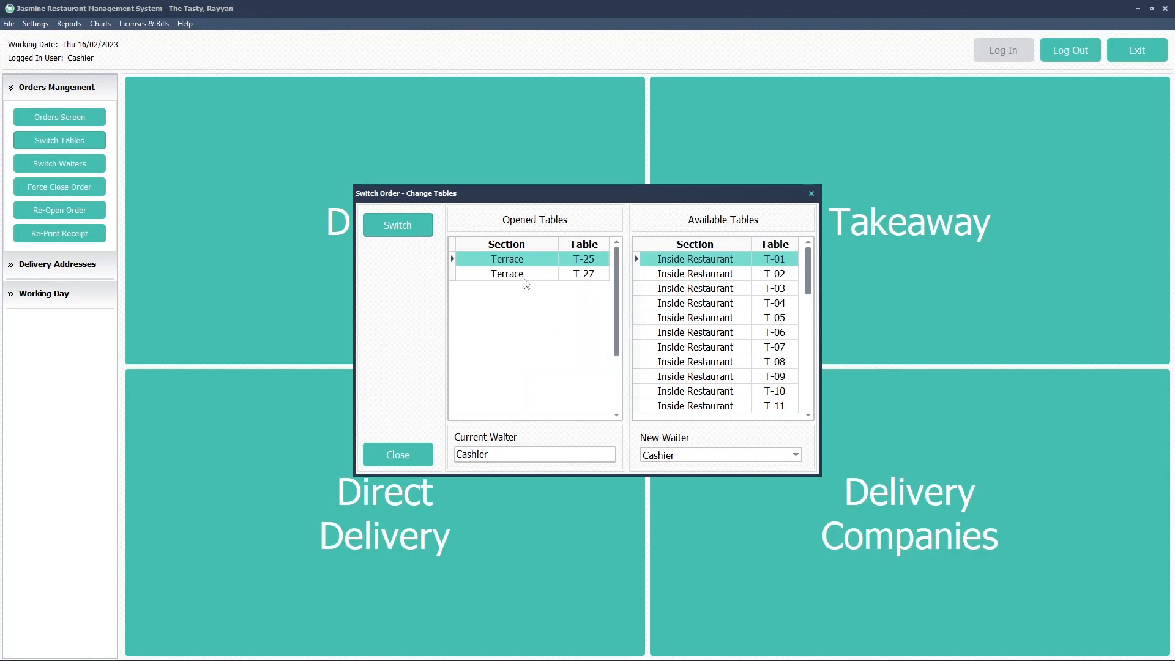
Check the current waiter of opened Terrace tables T-25 and T-27, and close the table-switching form
{"action": "left_click", "coordinate": [525, 277]}
{"action": "left_click", "coordinate": [527, 261]}
{"action": "left_click", "coordinate": [524, 269]}
{"action": "left_click", "coordinate": [524, 263]}
{"action": "left_click", "coordinate": [523, 270]}
{"action": "left_click", "coordinate": [527, 262]}
{"action": "left_click", "coordinate": [545, 276]}
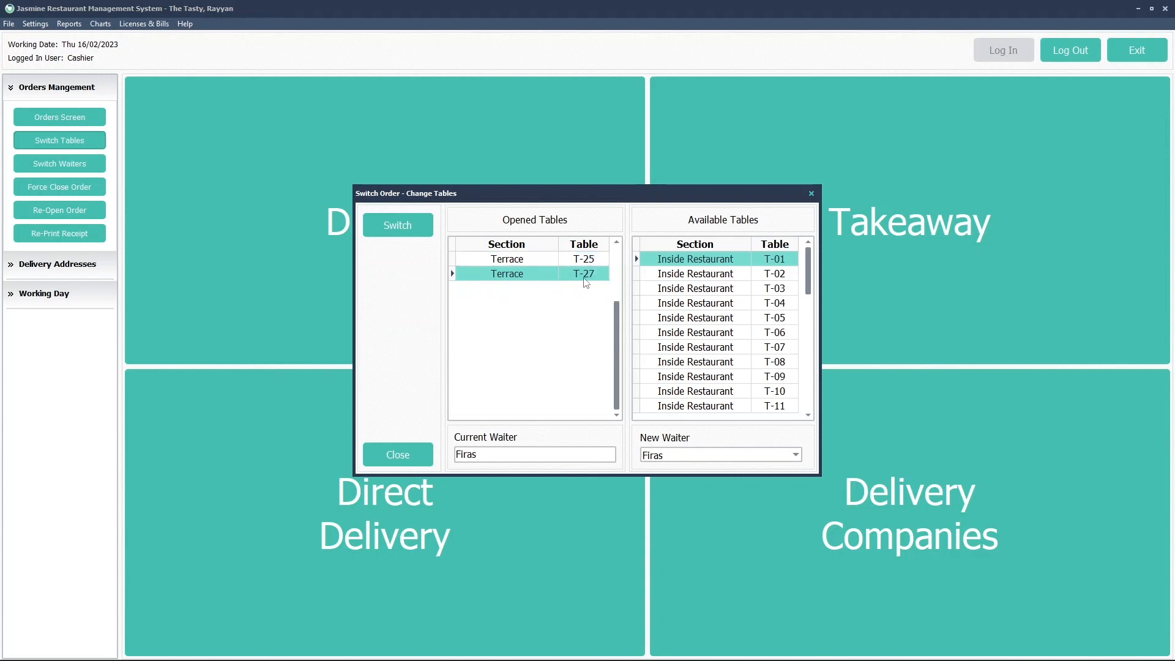
{"action": "left_click", "coordinate": [515, 262]}
{"action": "left_click", "coordinate": [512, 275]}
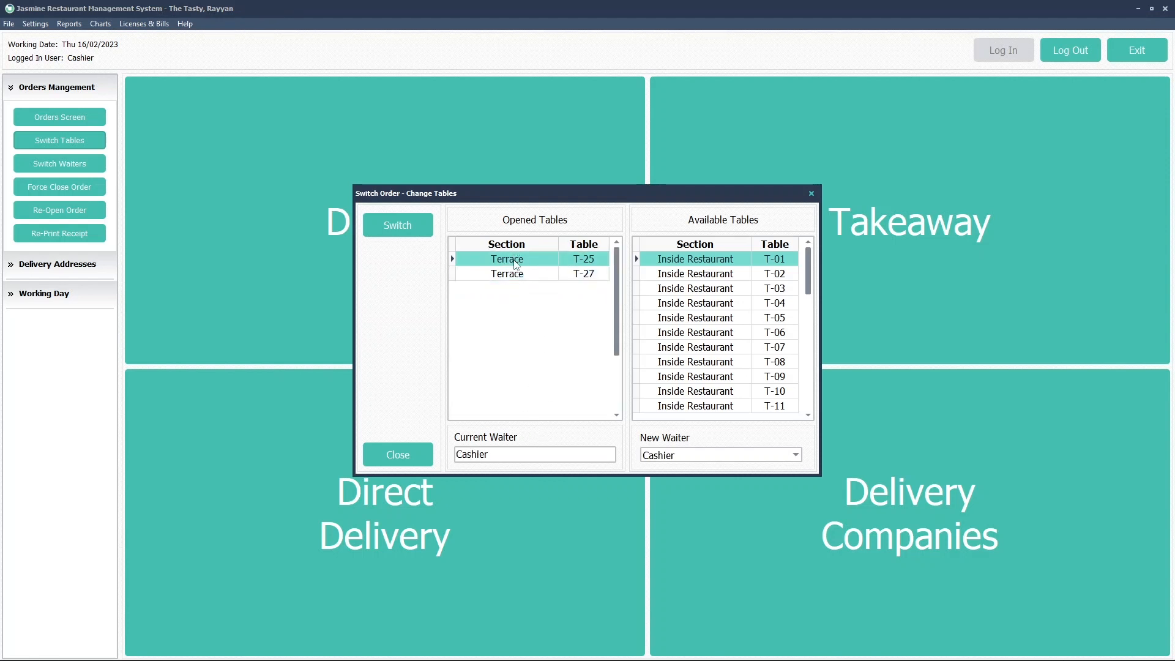
{"action": "left_click", "coordinate": [410, 451]}
Open the dine-in orders and compare the items and waiter of the Terrace T-25 and T-27 orders
{"action": "left_click", "coordinate": [369, 195]}
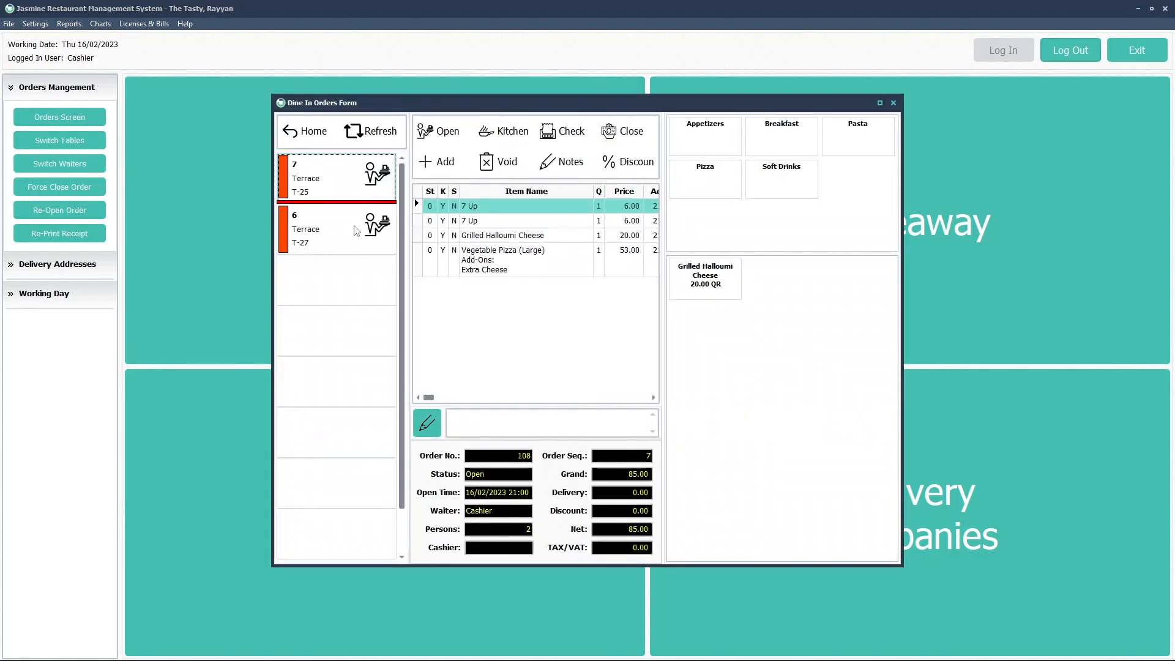
{"action": "left_click", "coordinate": [357, 231]}
{"action": "left_click", "coordinate": [352, 193]}
{"action": "left_click", "coordinate": [347, 234]}
{"action": "left_click", "coordinate": [346, 197]}
{"action": "left_click", "coordinate": [343, 237]}
{"action": "left_click", "coordinate": [346, 198]}
{"action": "left_click", "coordinate": [343, 235]}
{"action": "left_click", "coordinate": [343, 201]}
{"action": "left_click", "coordinate": [344, 228]}
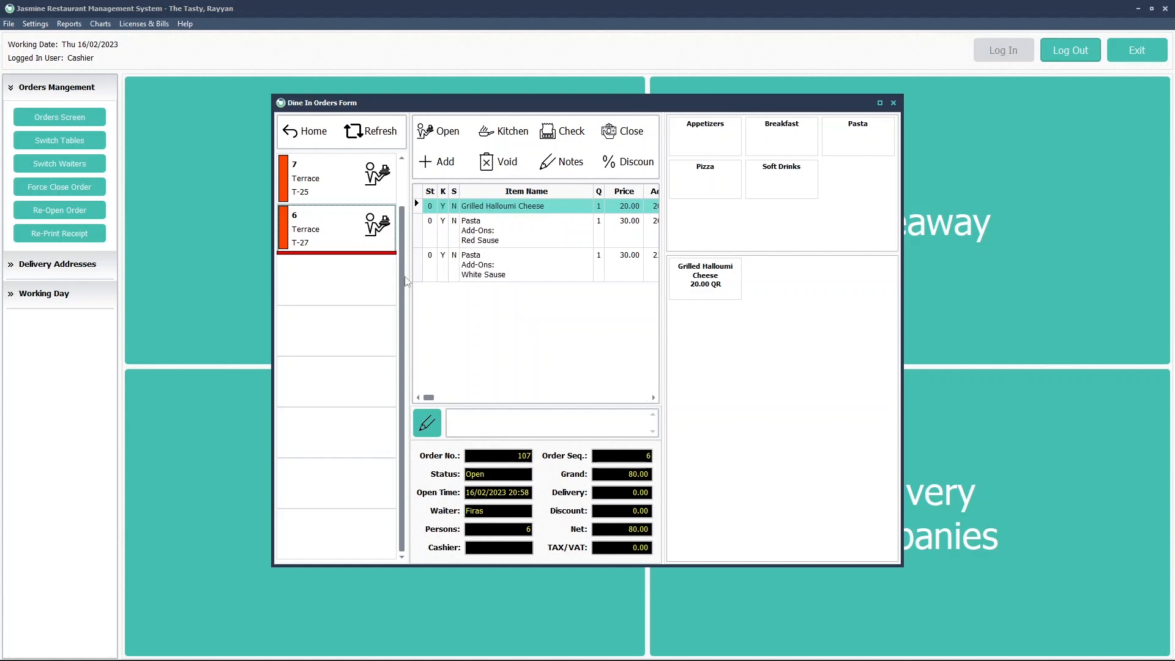
{"action": "left_click", "coordinate": [338, 194]}
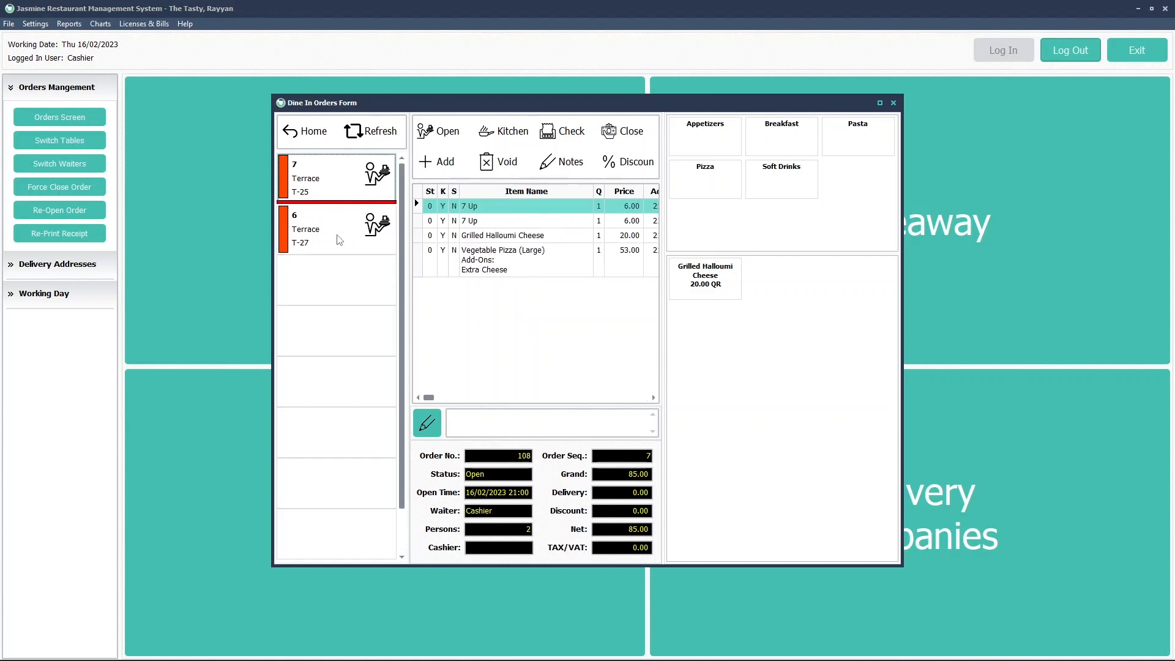
{"action": "left_click", "coordinate": [340, 240]}
{"action": "left_click", "coordinate": [340, 197]}
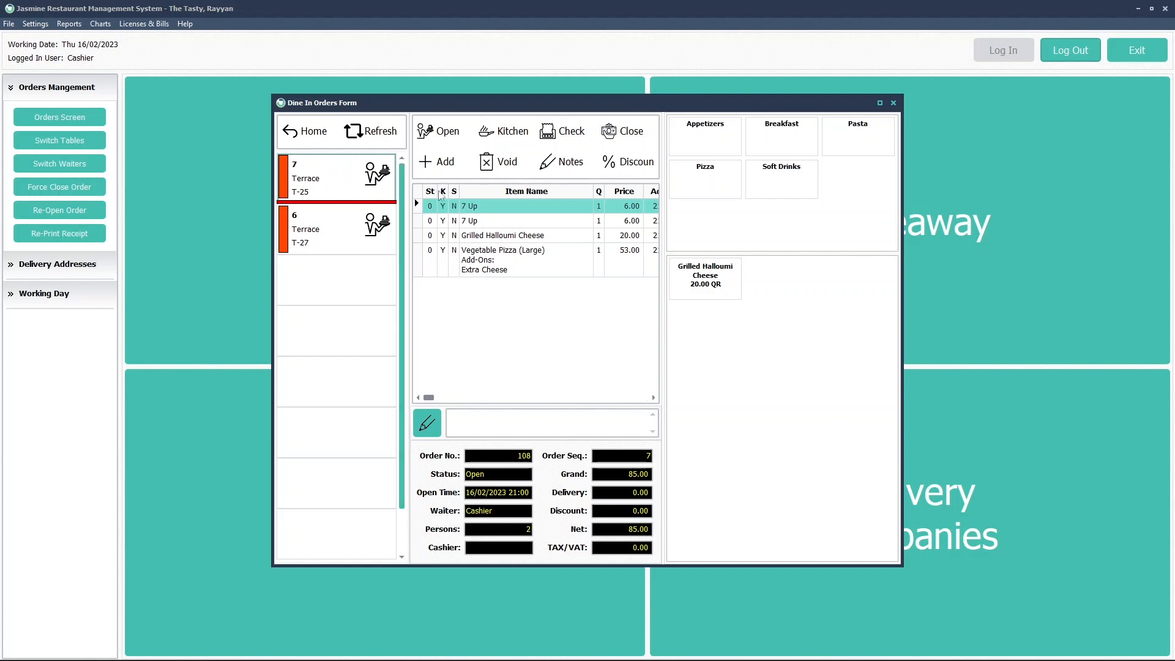
Examine the second 7 Up line and the Grilled Halloumi Cheese line in the Terrace T-25 order
{"action": "left_click", "coordinate": [500, 222]}
{"action": "left_click", "coordinate": [491, 239]}
{"action": "left_click", "coordinate": [493, 224]}
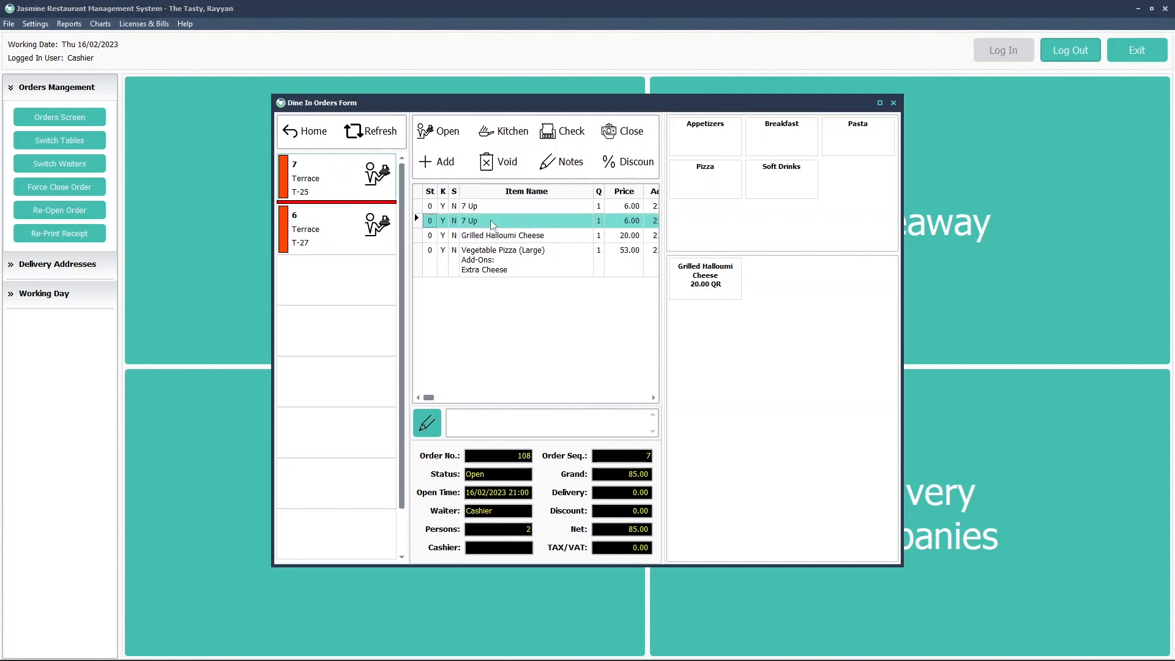
{"action": "left_click", "coordinate": [492, 238]}
{"action": "left_click", "coordinate": [493, 224]}
{"action": "left_click", "coordinate": [492, 238]}
{"action": "left_click", "coordinate": [493, 224]}
{"action": "left_click", "coordinate": [491, 239]}
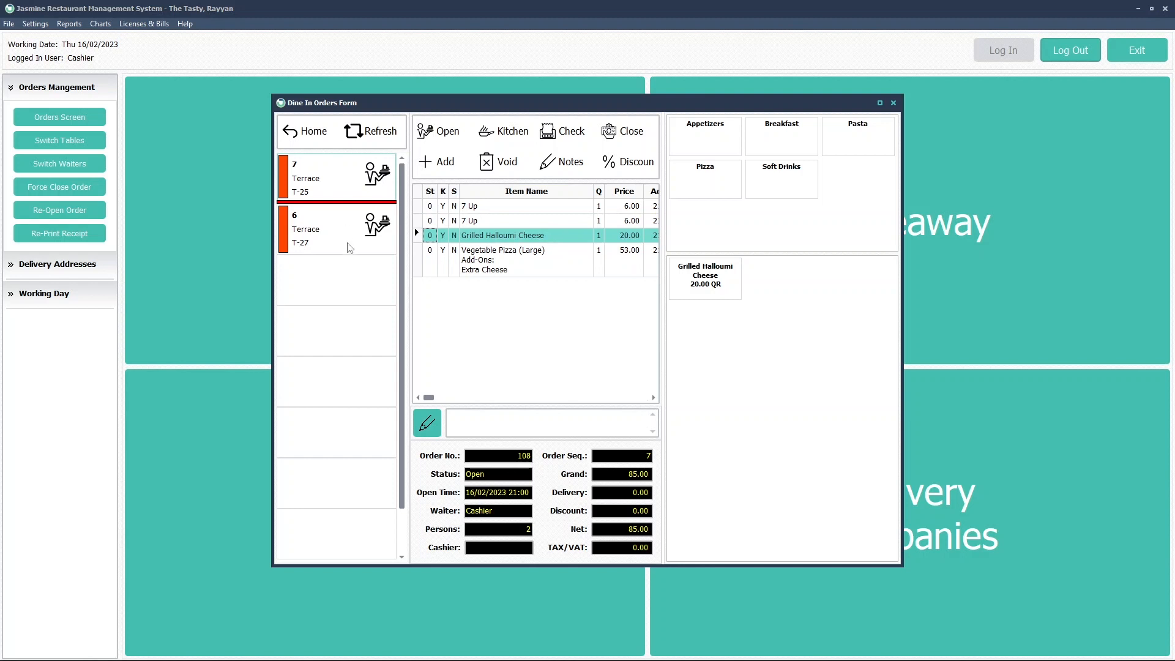
{"action": "left_click", "coordinate": [494, 224]}
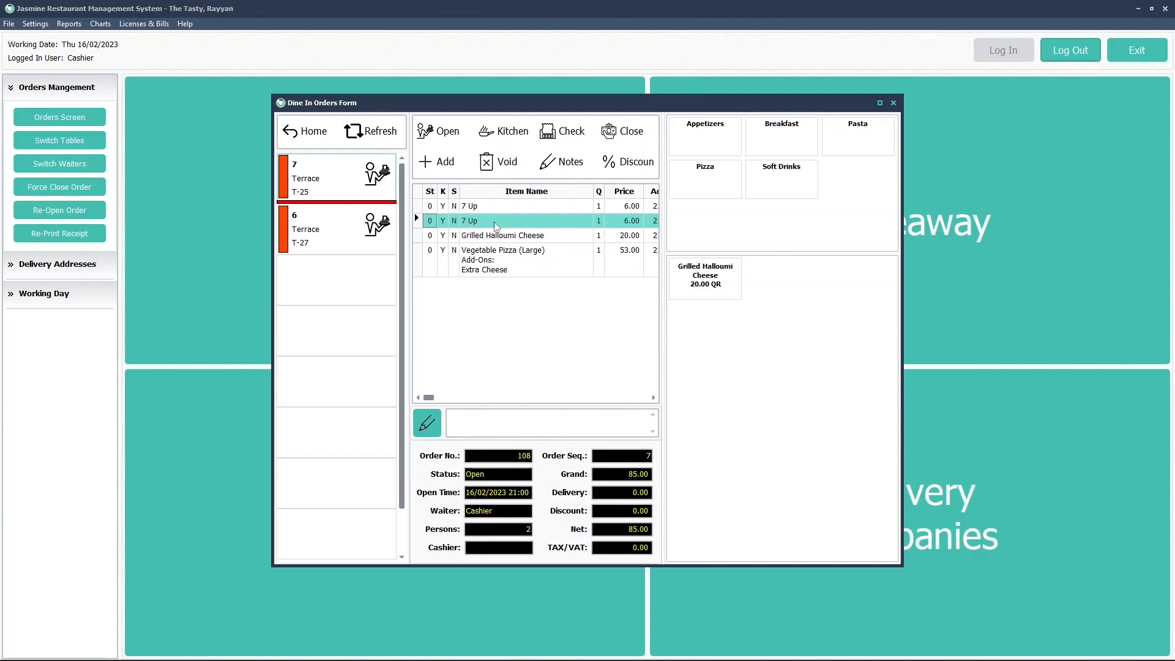
{"action": "right_click", "coordinate": [496, 226]}
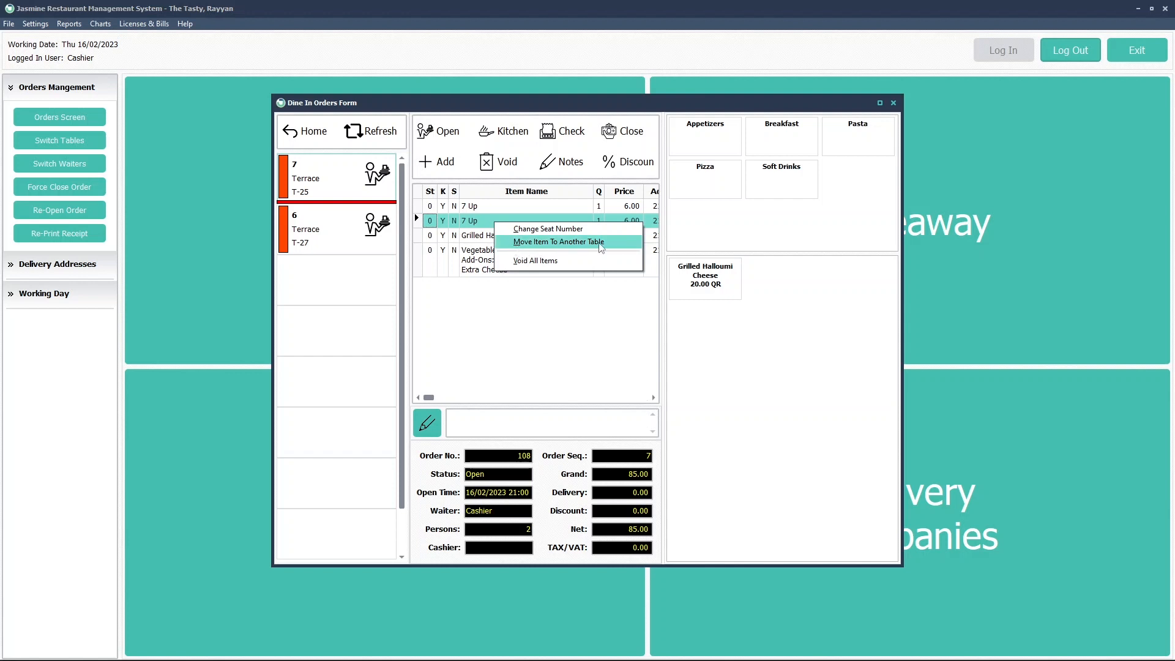
{"action": "left_click", "coordinate": [453, 227]}
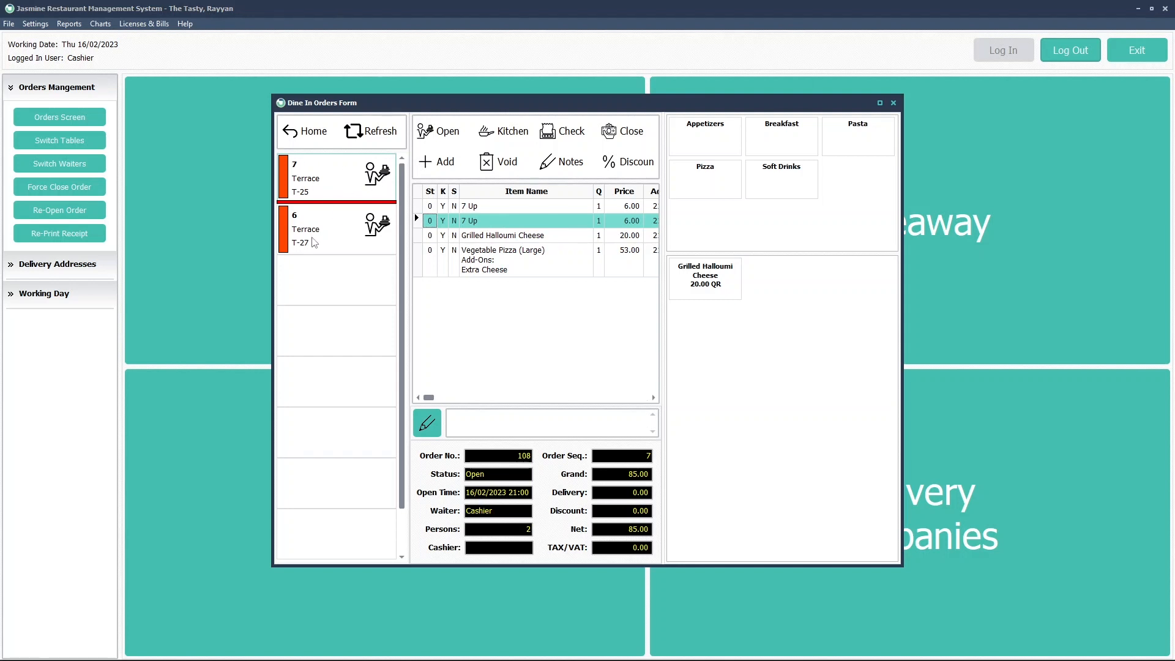
Move the second 7 Up line from the Terrace T-25 order to Terrace table T-27
{"action": "left_click", "coordinate": [314, 244]}
{"action": "left_click", "coordinate": [334, 193]}
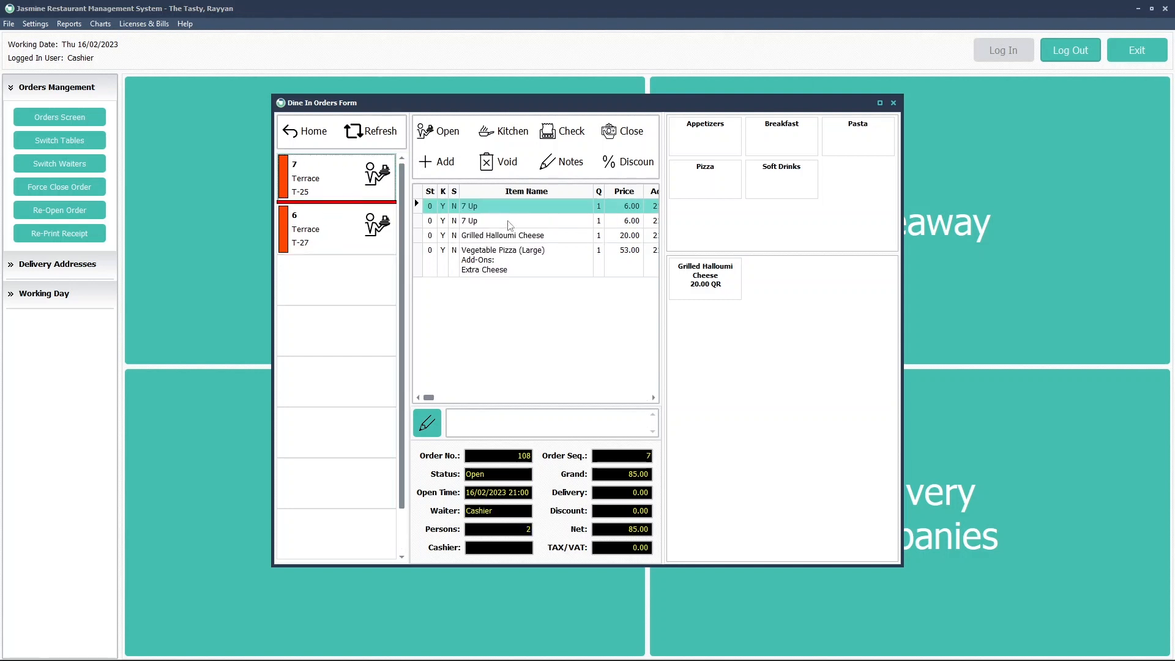
{"action": "left_click", "coordinate": [509, 221]}
{"action": "right_click", "coordinate": [509, 225]}
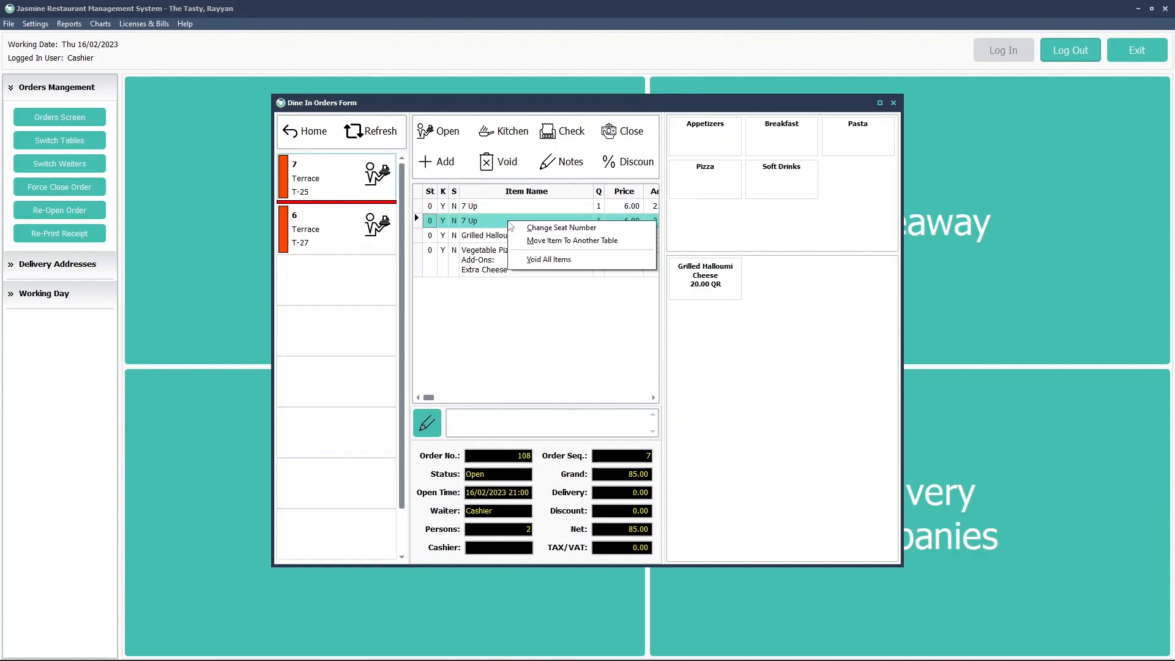
{"action": "left_click", "coordinate": [531, 241]}
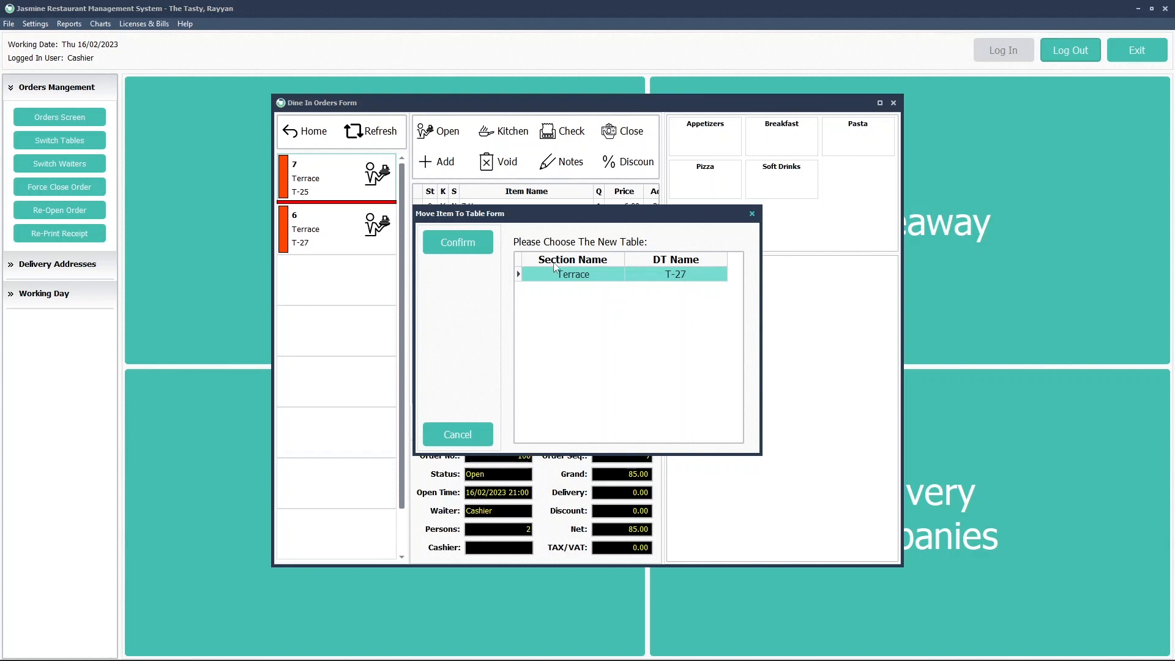
{"action": "left_click", "coordinate": [470, 242]}
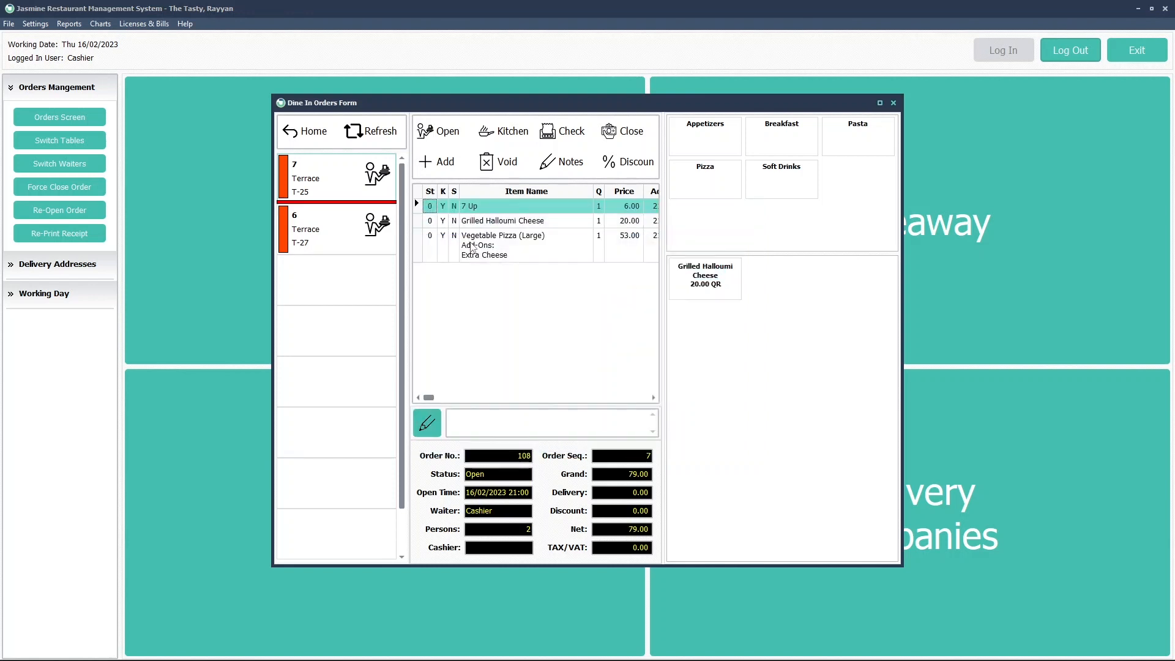
Examine each item line remaining in the Terrace T-25 order after the 7 Up was moved out
{"action": "left_click", "coordinate": [484, 222]}
{"action": "left_click", "coordinate": [484, 210]}
{"action": "left_click", "coordinate": [484, 221]}
{"action": "left_click", "coordinate": [481, 241]}
{"action": "left_click", "coordinate": [490, 224]}
{"action": "left_click", "coordinate": [487, 209]}
{"action": "left_click", "coordinate": [488, 222]}
{"action": "left_click", "coordinate": [485, 243]}
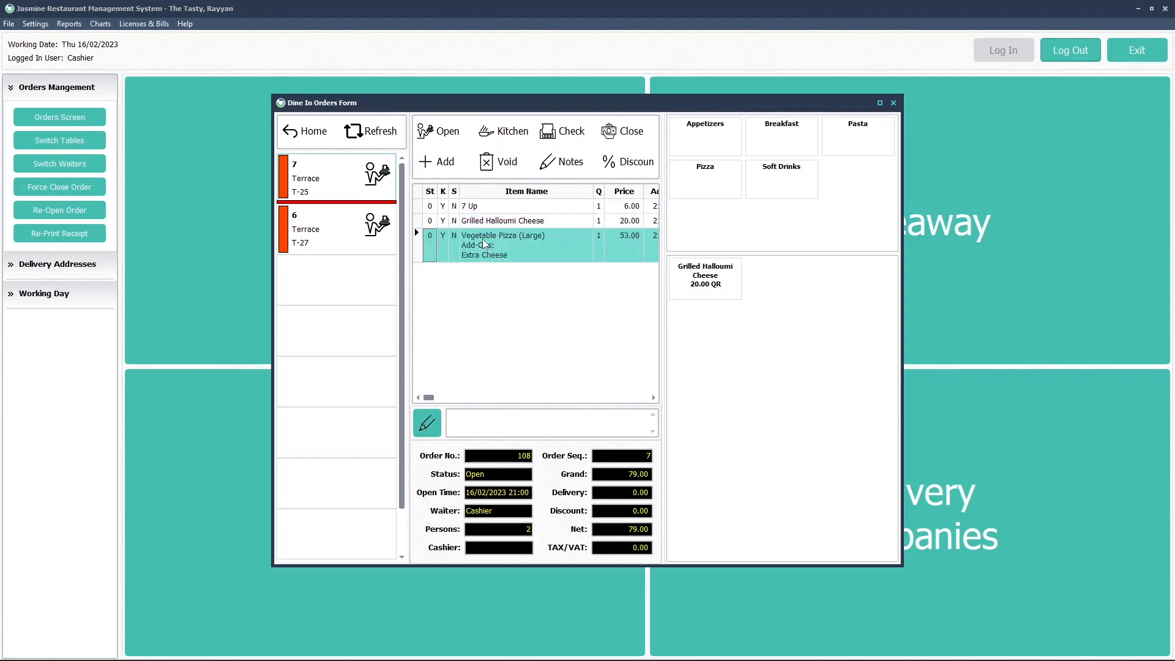
{"action": "left_click", "coordinate": [488, 222]}
{"action": "left_click", "coordinate": [488, 208]}
{"action": "left_click", "coordinate": [488, 222]}
{"action": "left_click", "coordinate": [485, 242]}
Open the Terrace T-27 order and go through its item lines, including the moved 7 Up
{"action": "left_click", "coordinate": [329, 232]}
{"action": "left_click", "coordinate": [493, 223]}
{"action": "left_click", "coordinate": [488, 243]}
{"action": "left_click", "coordinate": [485, 274]}
{"action": "left_click", "coordinate": [492, 245]}
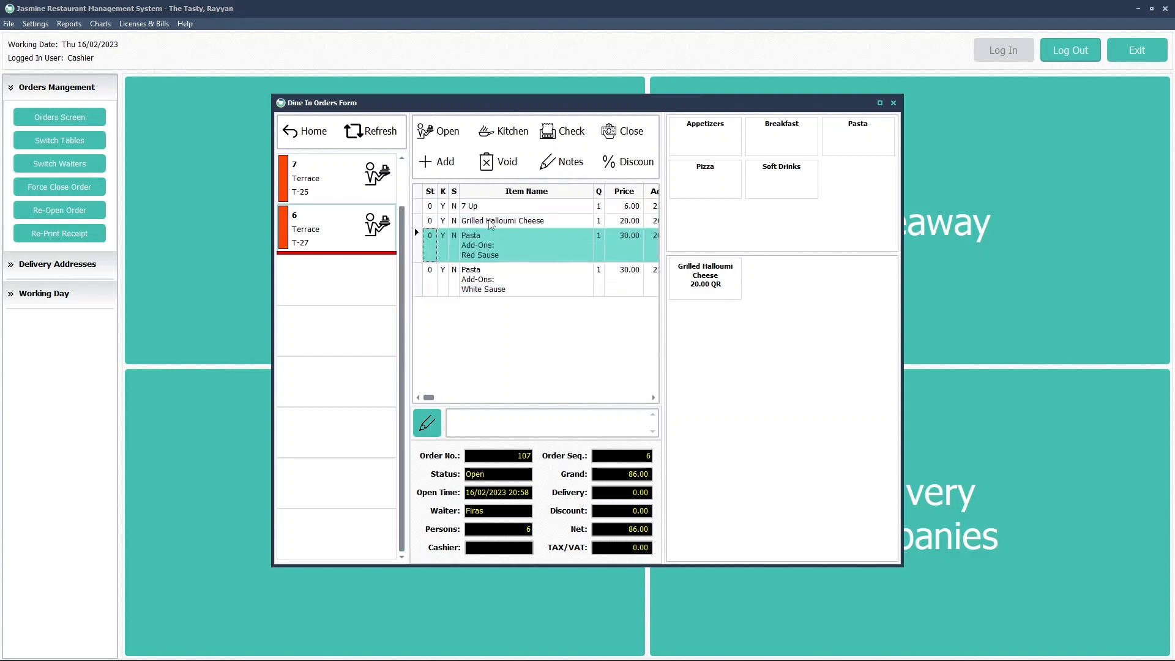
{"action": "left_click", "coordinate": [492, 222]}
{"action": "left_click", "coordinate": [493, 209]}
Review the Terrace T-25 order lines, issue its customer check and close the check preview
{"action": "left_click", "coordinate": [350, 184]}
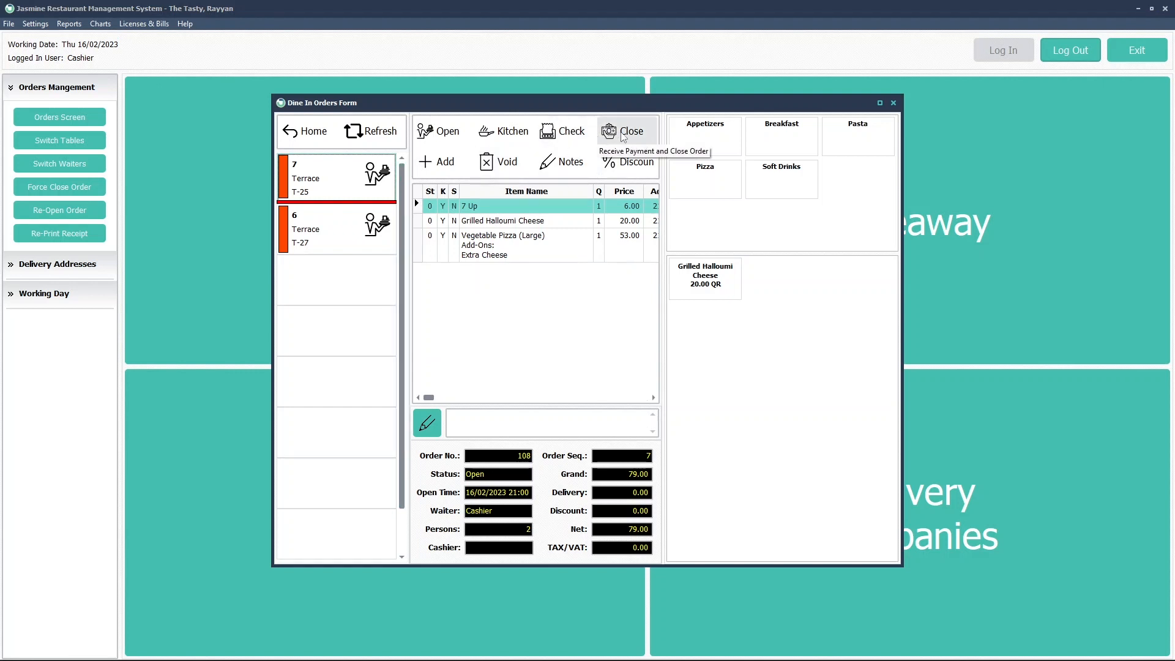
{"action": "left_click", "coordinate": [513, 217]}
{"action": "left_click", "coordinate": [511, 209]}
{"action": "left_click", "coordinate": [511, 241]}
{"action": "left_click", "coordinate": [513, 224]}
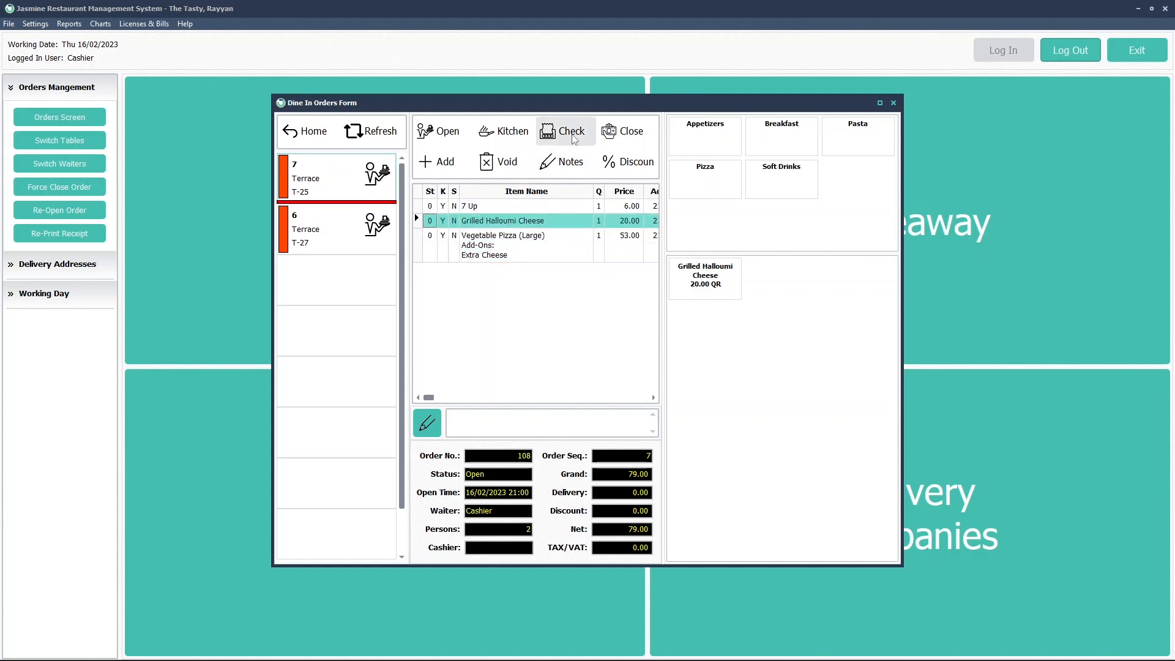
{"action": "left_click", "coordinate": [571, 133]}
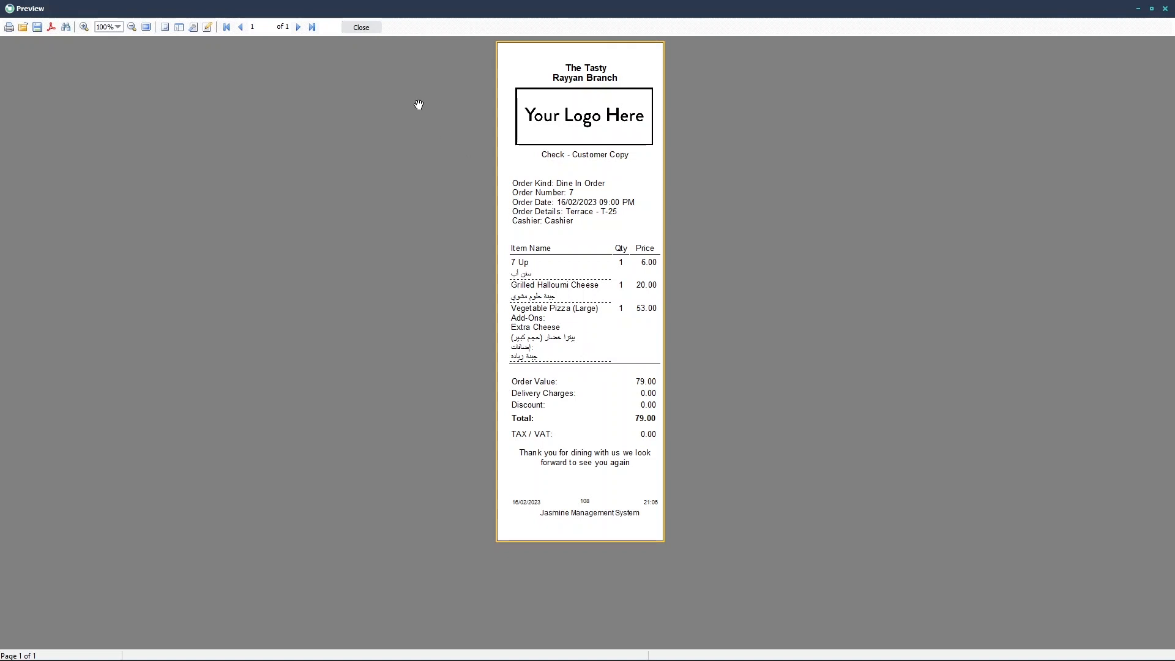
{"action": "left_click", "coordinate": [367, 29]}
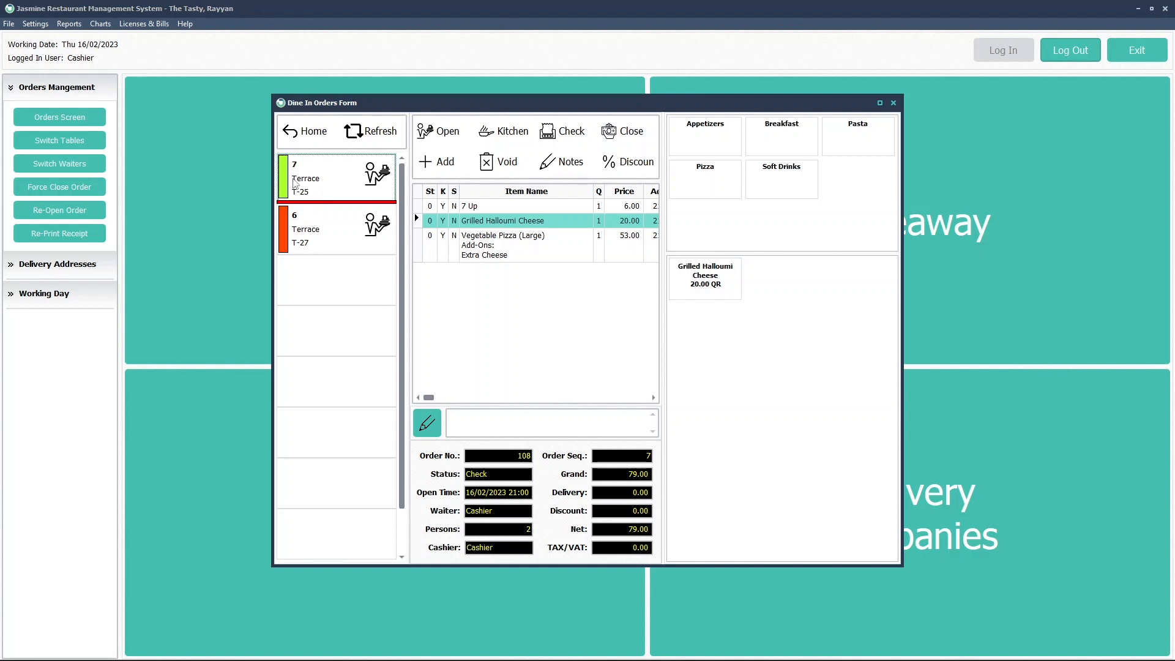
Compare the order status of Terrace T-25 with that of Terrace T-27, ending on the T-25 order
{"action": "left_click_drag", "start_coordinate": [486, 480], "coordinate": [427, 487]}
{"action": "left_click", "coordinate": [326, 240]}
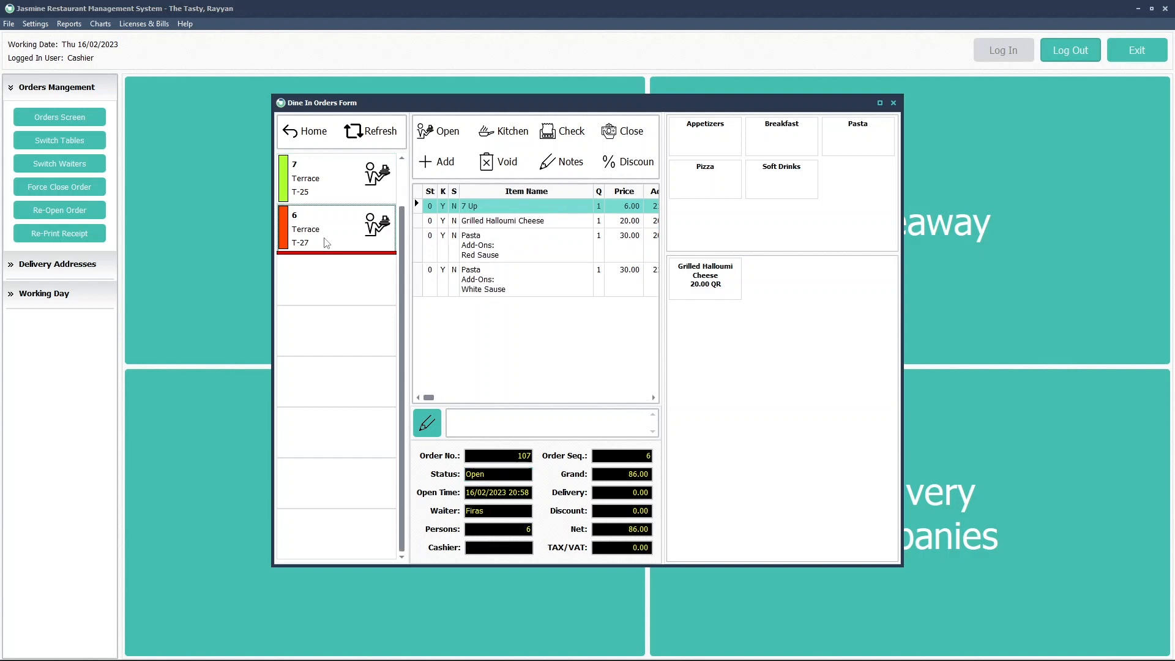
{"action": "double_click", "coordinate": [472, 469]}
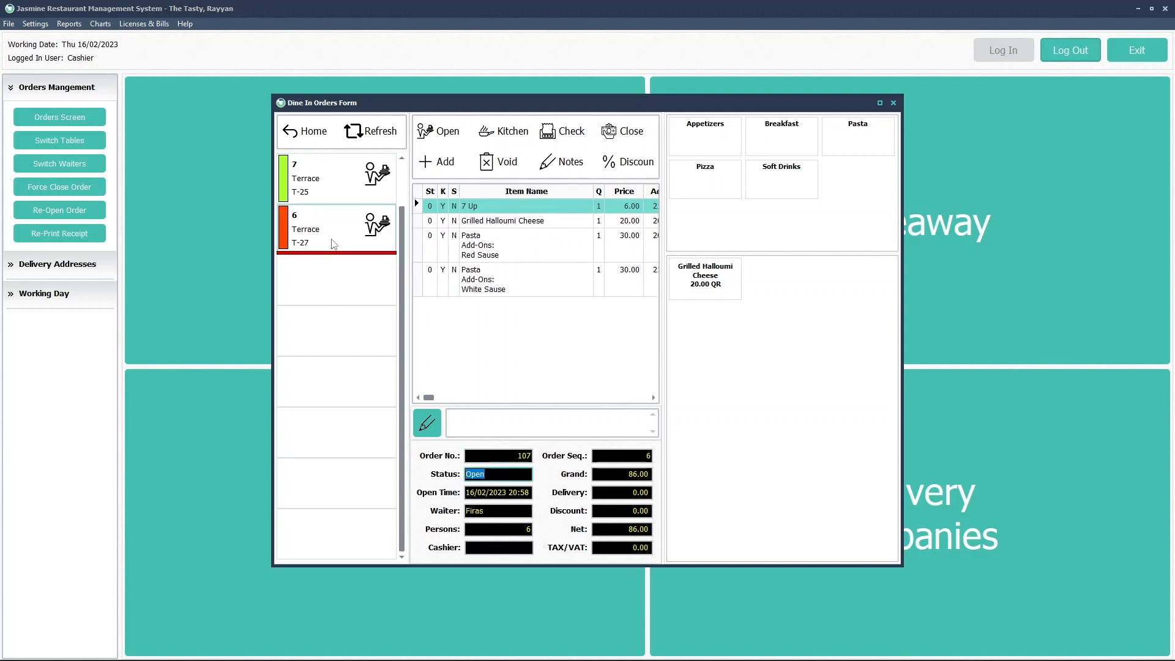
{"action": "left_click", "coordinate": [343, 189]}
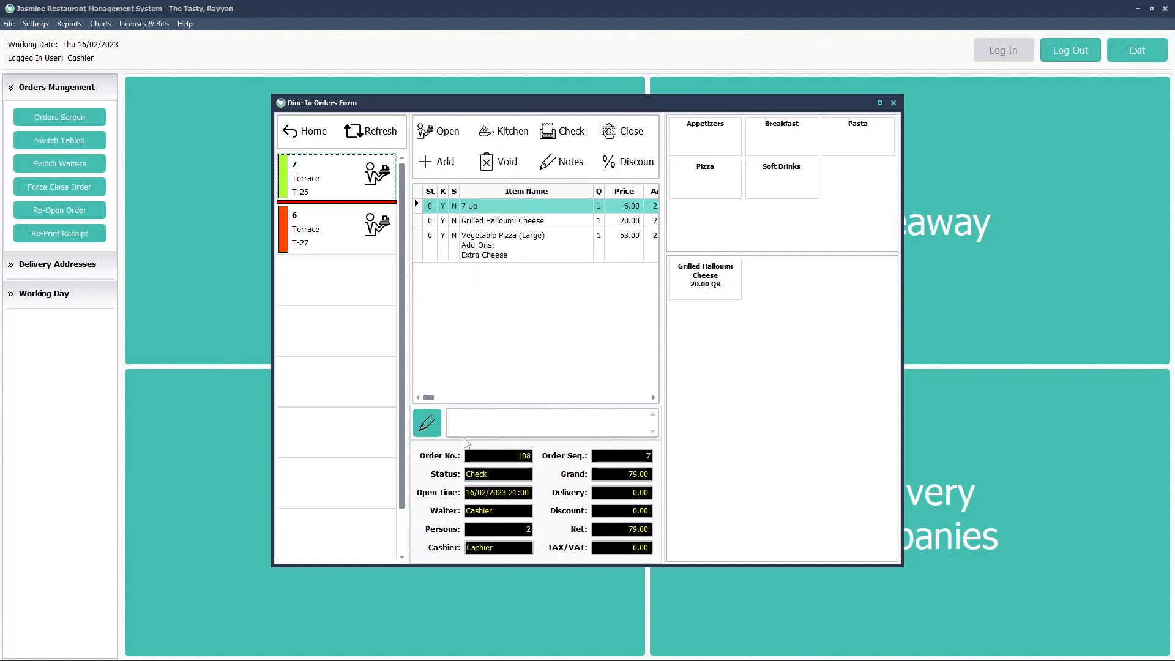
{"action": "double_click", "coordinate": [471, 475]}
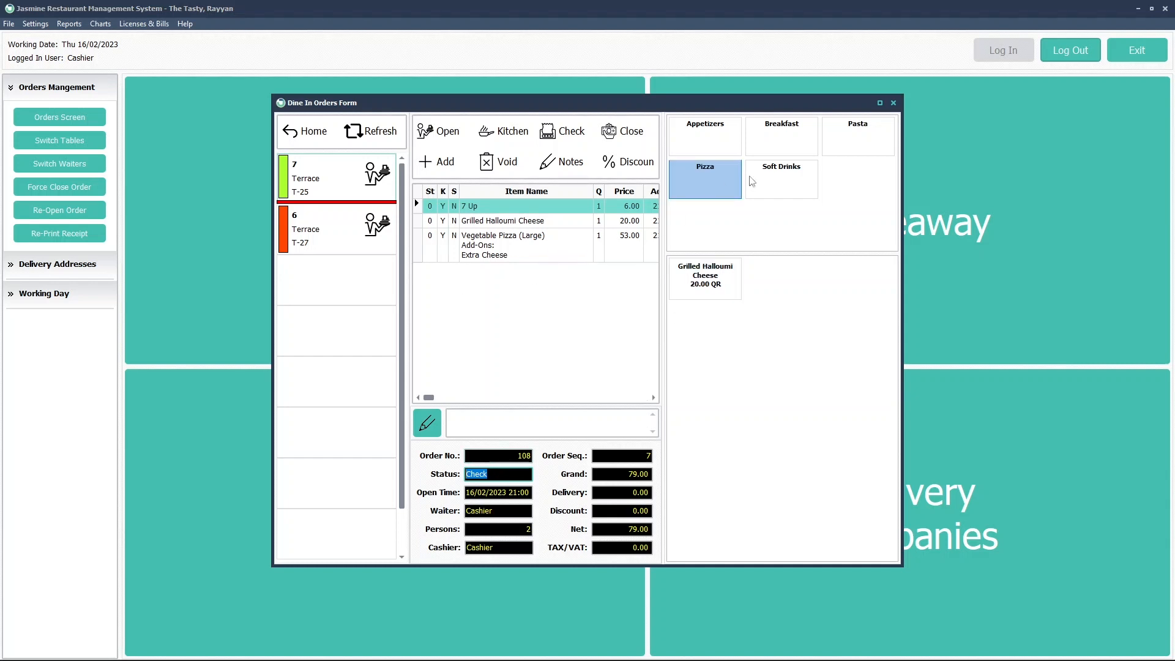
Try to add a Pasta item to the already checked Terrace T-25 order
{"action": "left_click", "coordinate": [843, 138]}
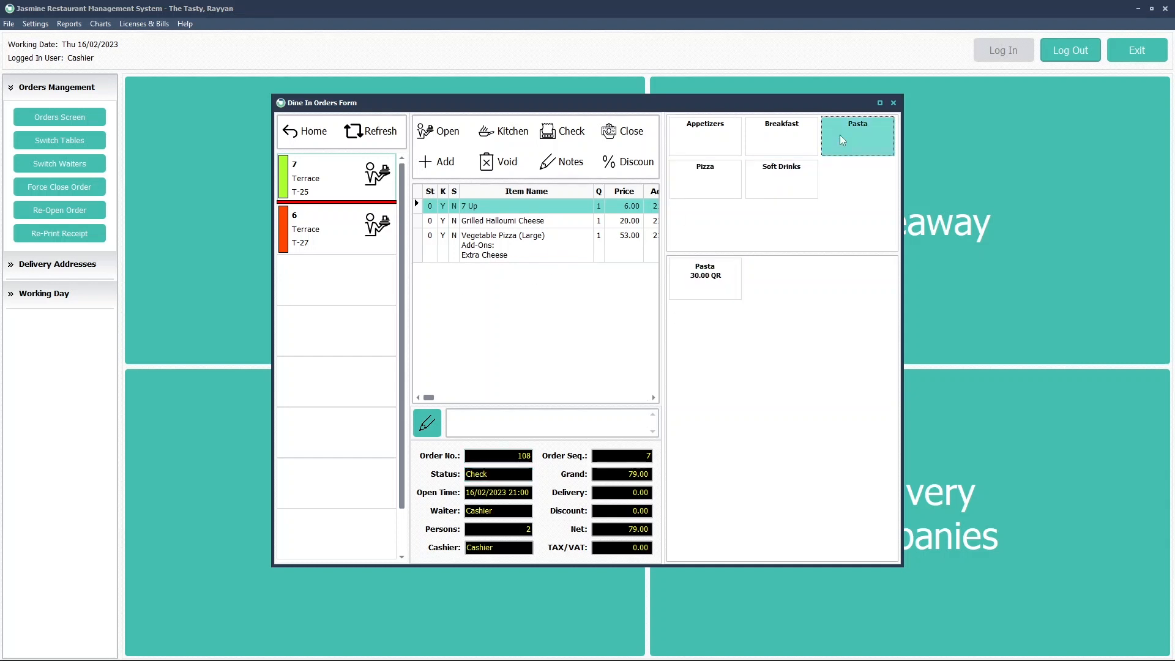
{"action": "left_click", "coordinate": [717, 279]}
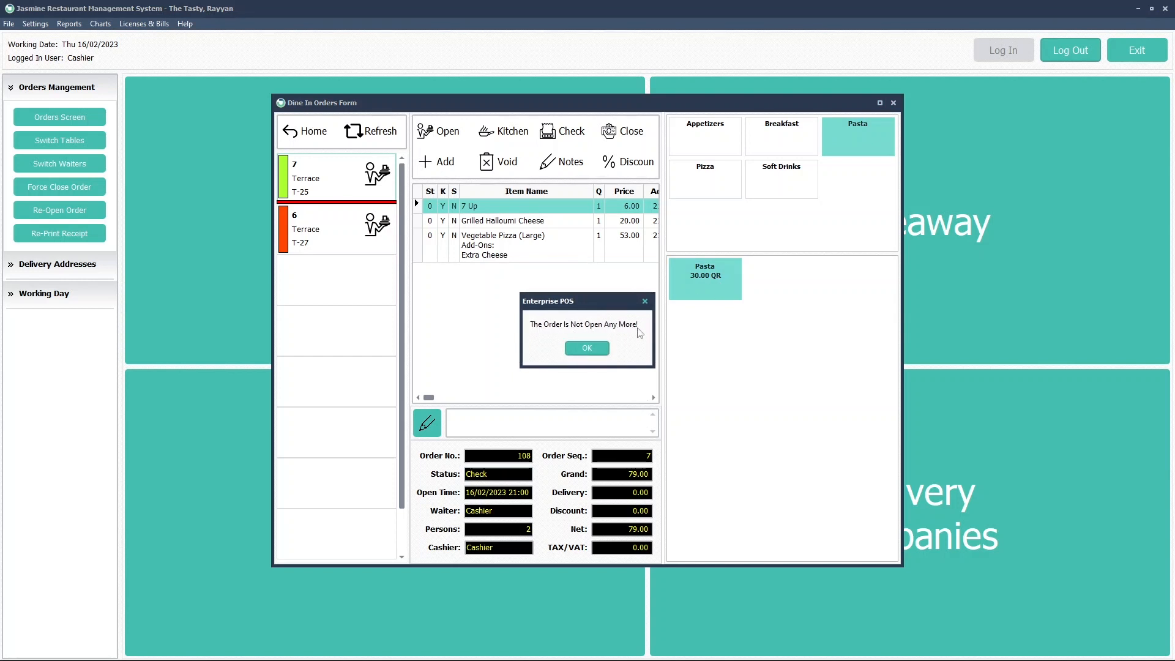
{"action": "left_click", "coordinate": [587, 348]}
Add one Vegatable Pizza (Small) with Extra Onion to the Terrace T-27 order and send it to the kitchen
{"action": "left_click", "coordinate": [354, 237]}
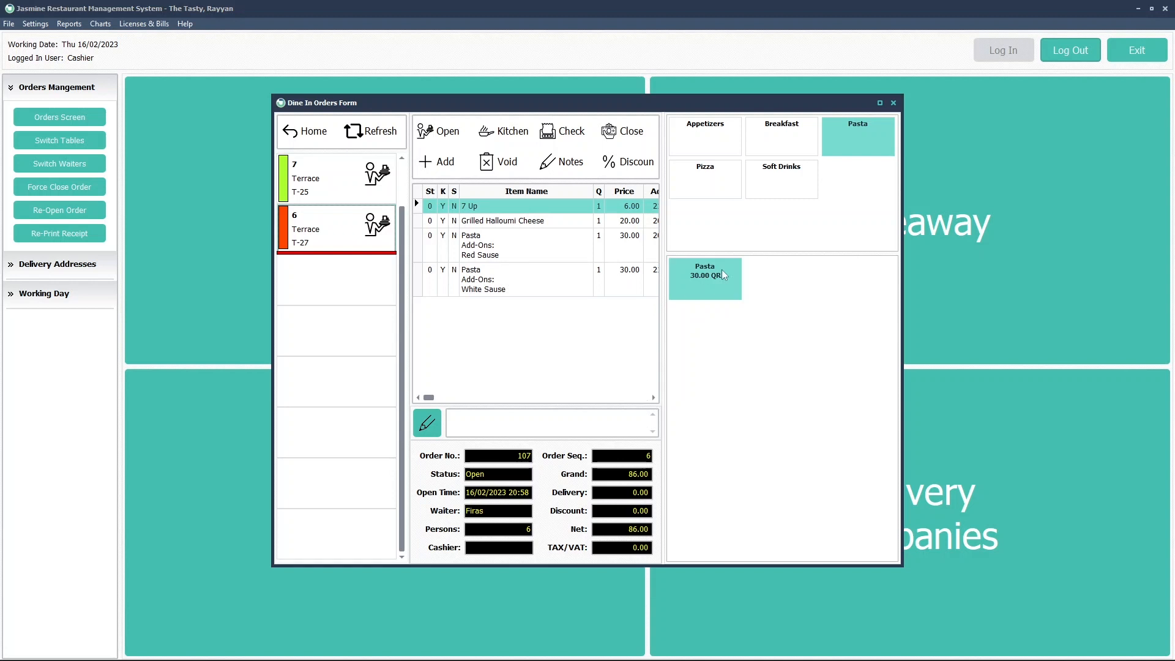
{"action": "left_click", "coordinate": [705, 136]}
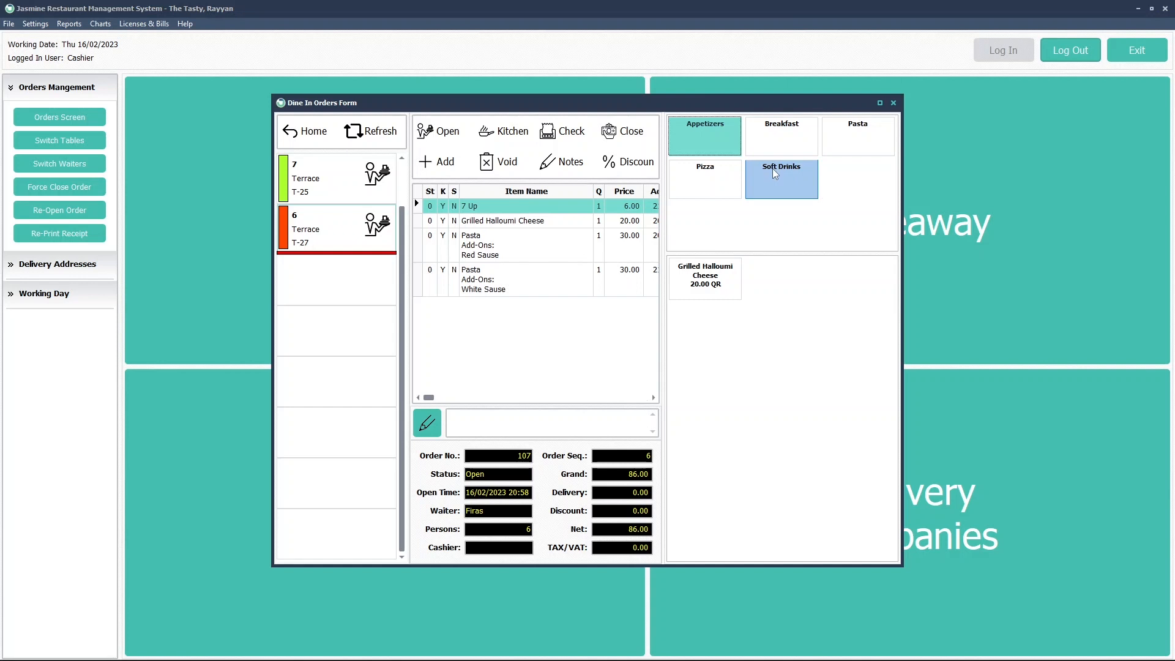
{"action": "left_click", "coordinate": [719, 180]}
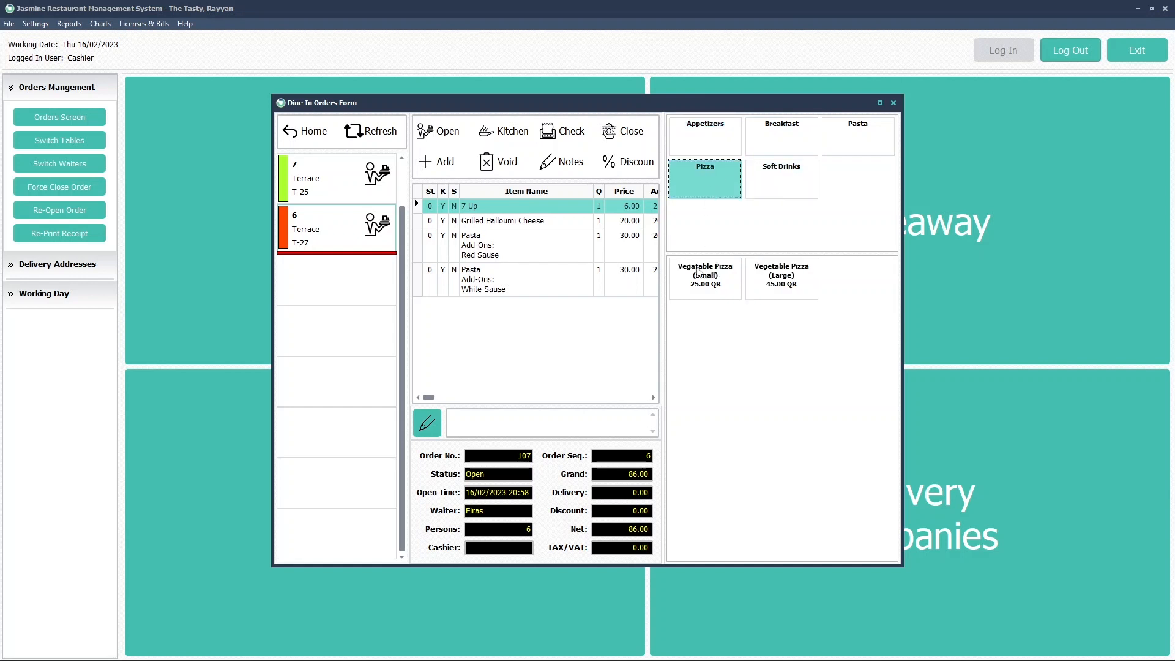
{"action": "left_click", "coordinate": [714, 286]}
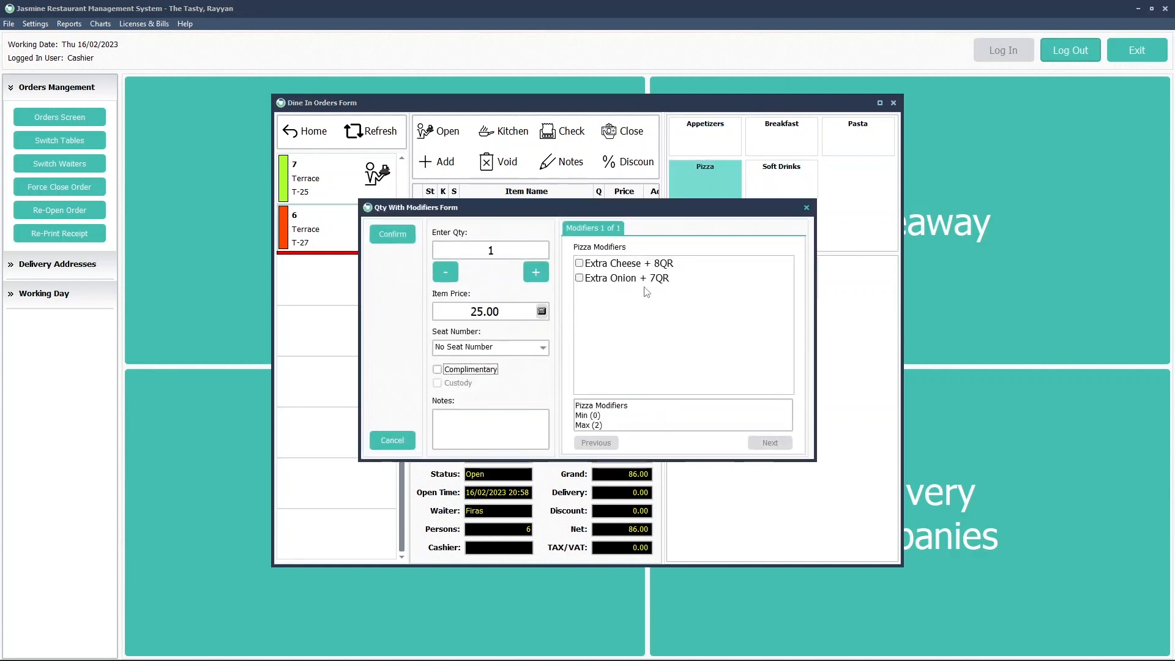
{"action": "left_click", "coordinate": [614, 280]}
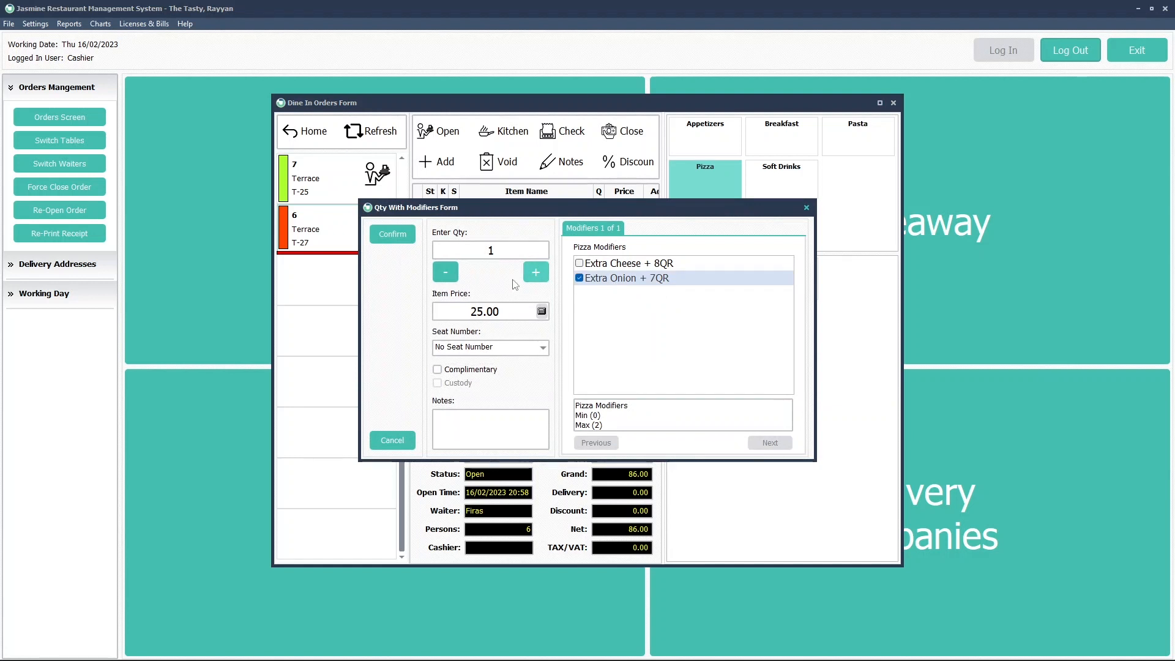
{"action": "left_click", "coordinate": [392, 235]}
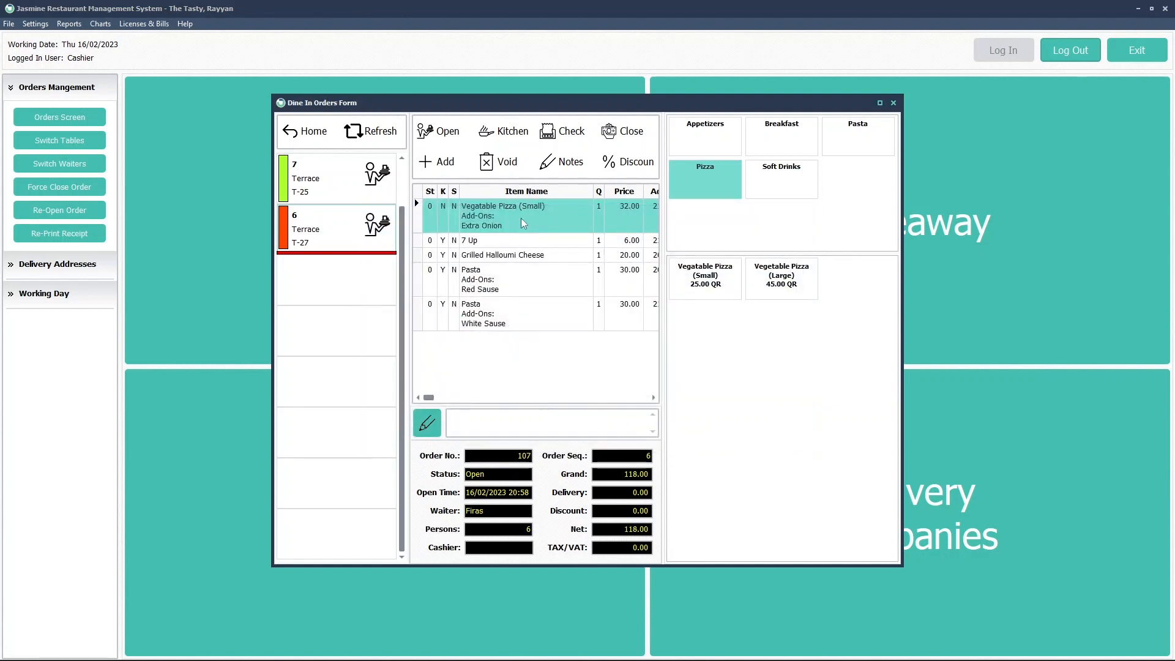
{"action": "left_click", "coordinate": [505, 132]}
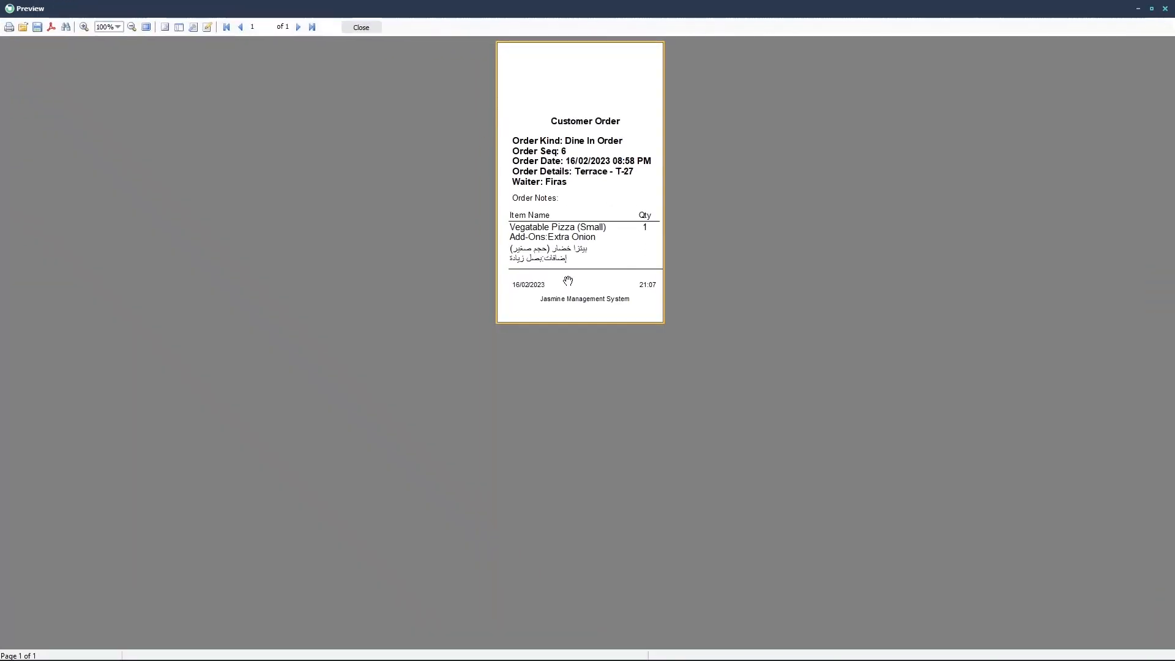
{"action": "left_click", "coordinate": [361, 28]}
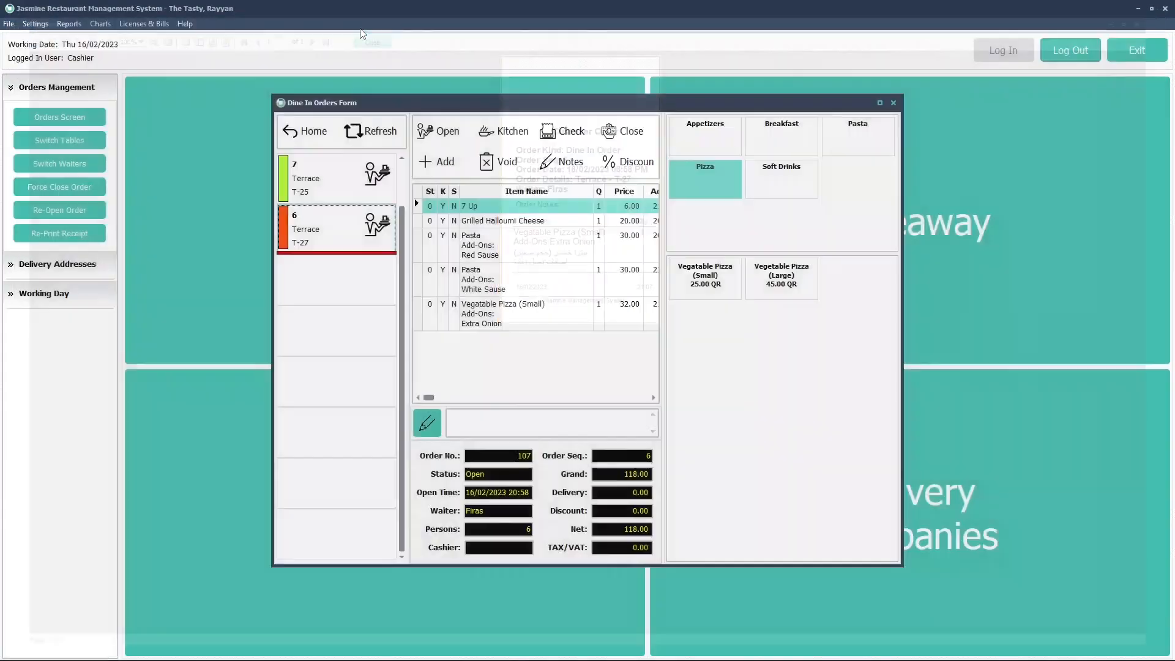
Close the Terrace T-25 order with Card payment to the 2 - Visa / Master Card account and dismiss the receipt preview
{"action": "left_click", "coordinate": [355, 183]}
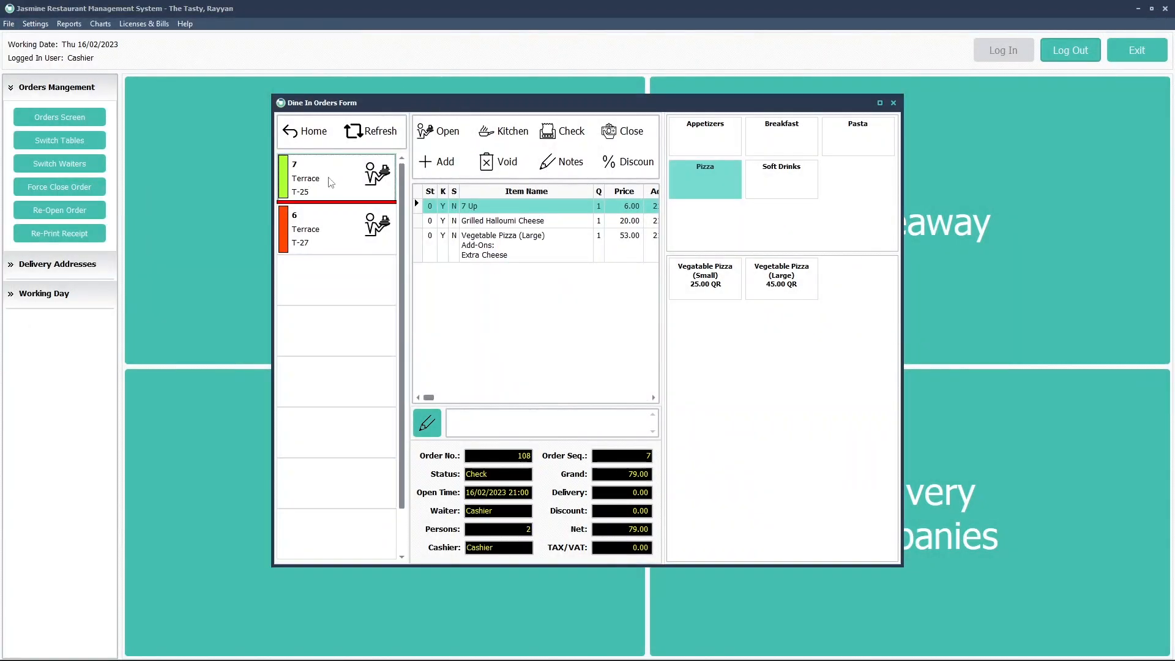
{"action": "left_click", "coordinate": [625, 131]}
{"action": "left_click", "coordinate": [597, 328]}
{"action": "left_click", "coordinate": [673, 306]}
{"action": "left_click", "coordinate": [658, 336]}
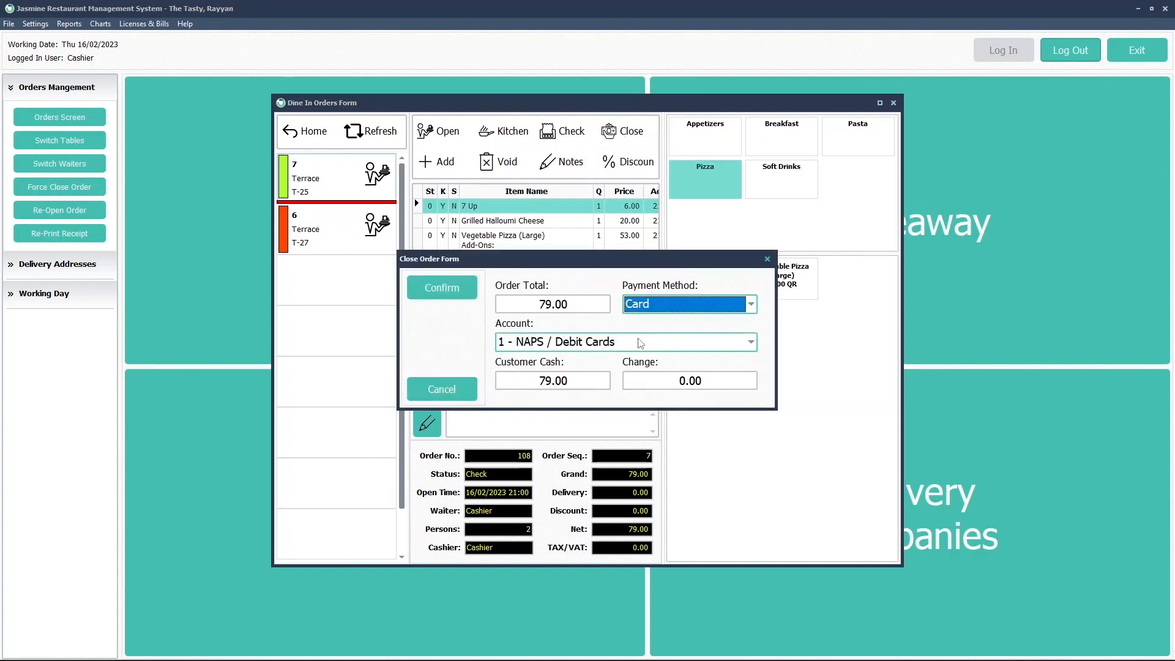
{"action": "left_click", "coordinate": [612, 342]}
{"action": "left_click", "coordinate": [626, 376]}
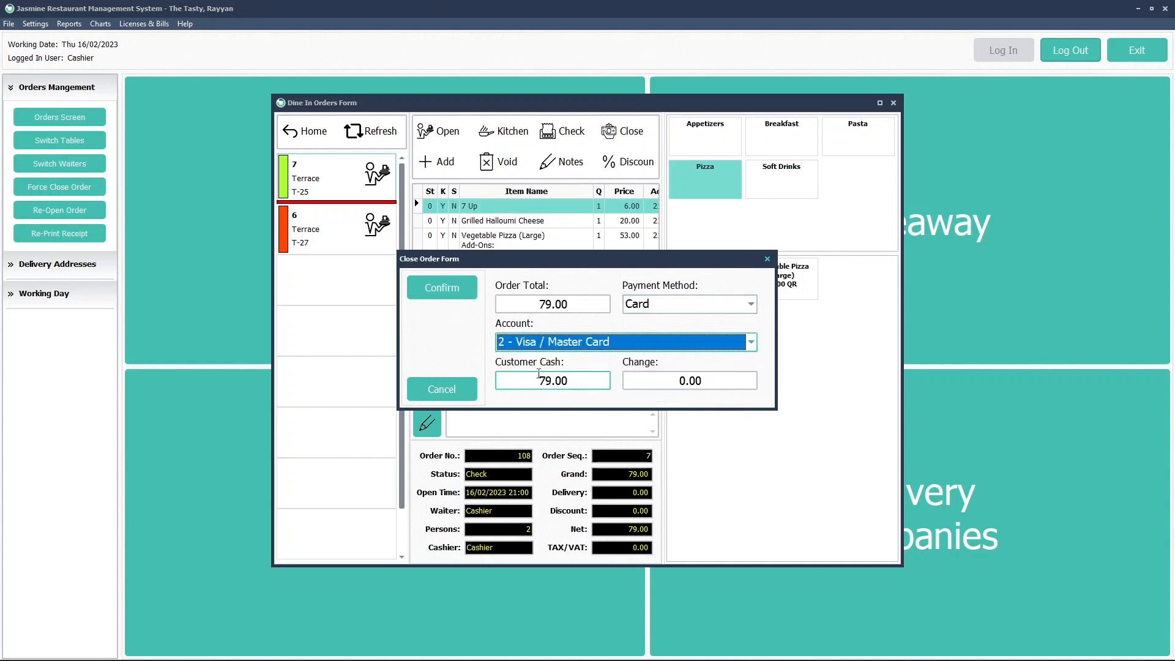
{"action": "left_click", "coordinate": [440, 287]}
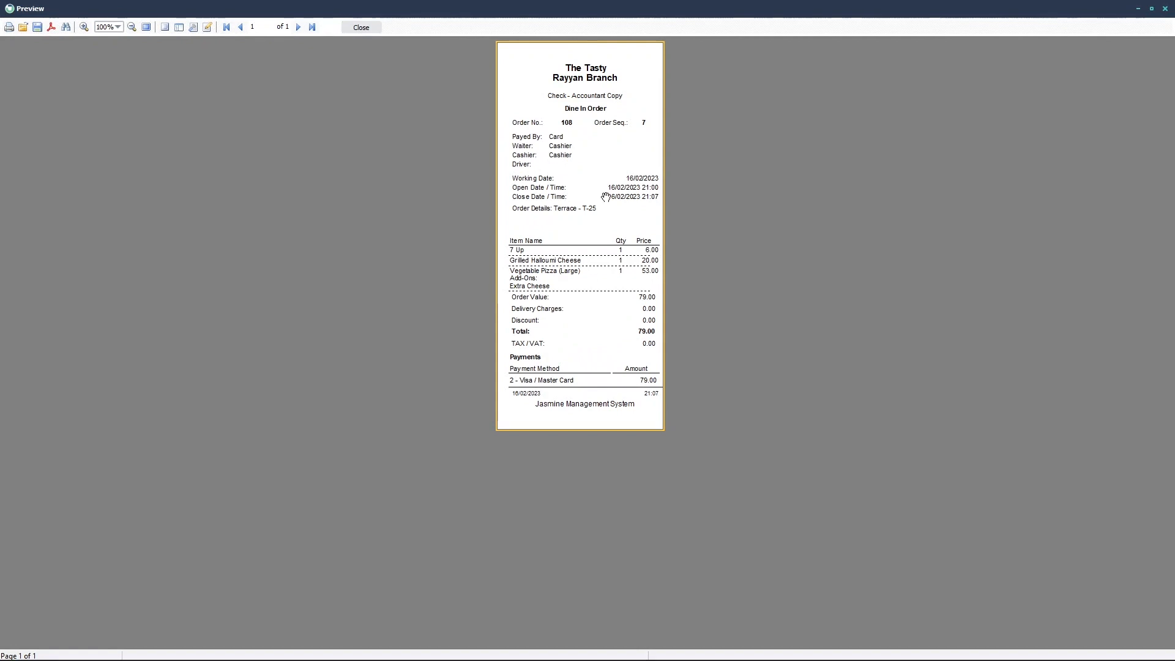
{"action": "left_click", "coordinate": [370, 27]}
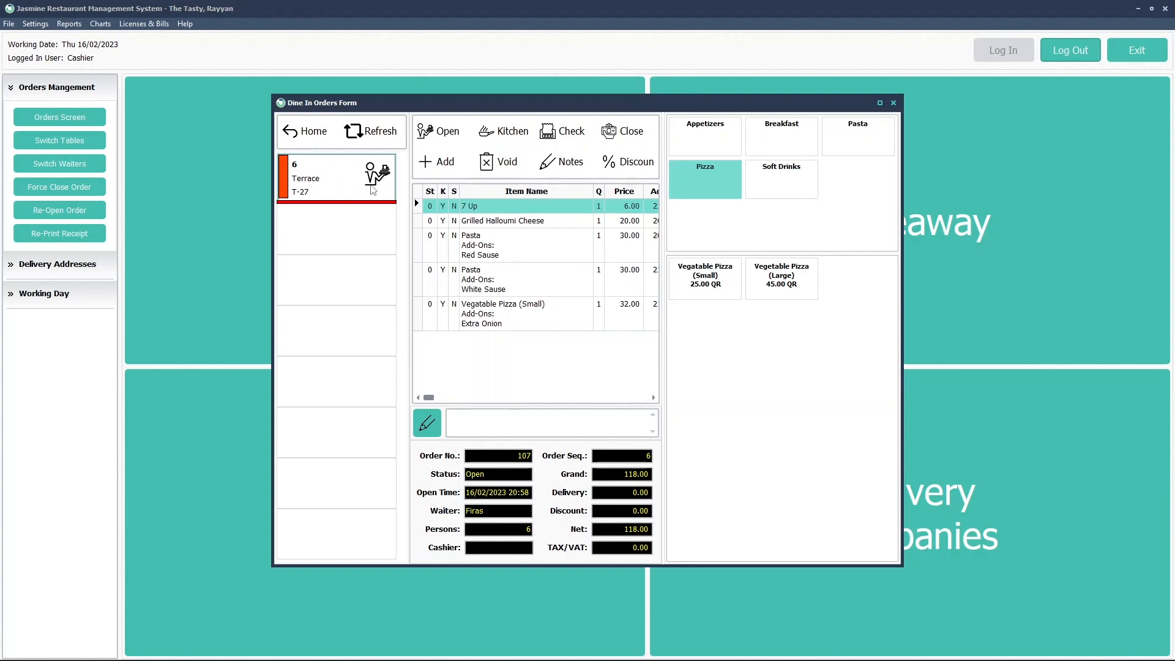
Issue the check for the Terrace T-27 order, dismiss its preview, and start closing the order with split payments
{"action": "left_click", "coordinate": [562, 131]}
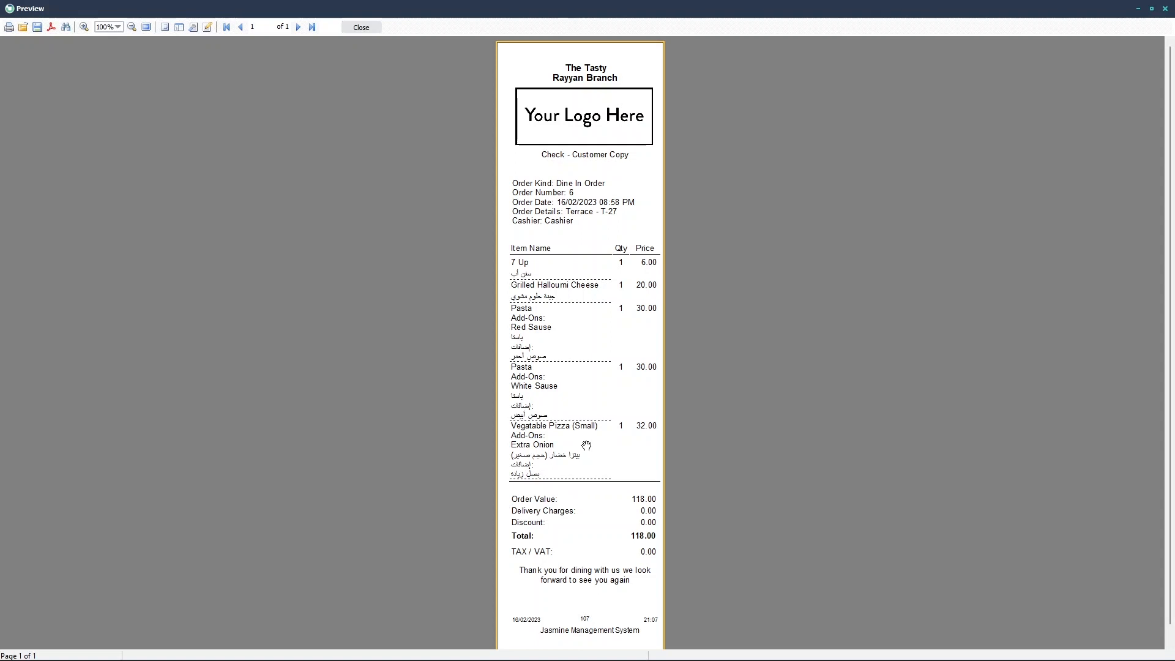
{"action": "left_click", "coordinate": [362, 27]}
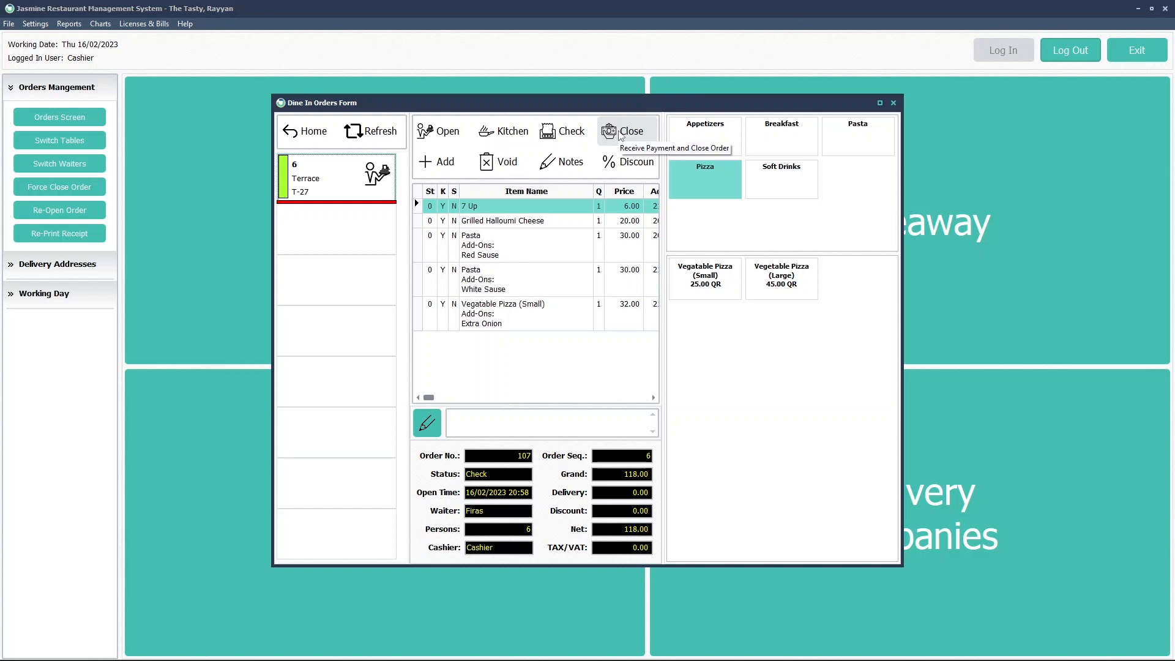
{"action": "left_click", "coordinate": [621, 136]}
{"action": "left_click", "coordinate": [573, 363]}
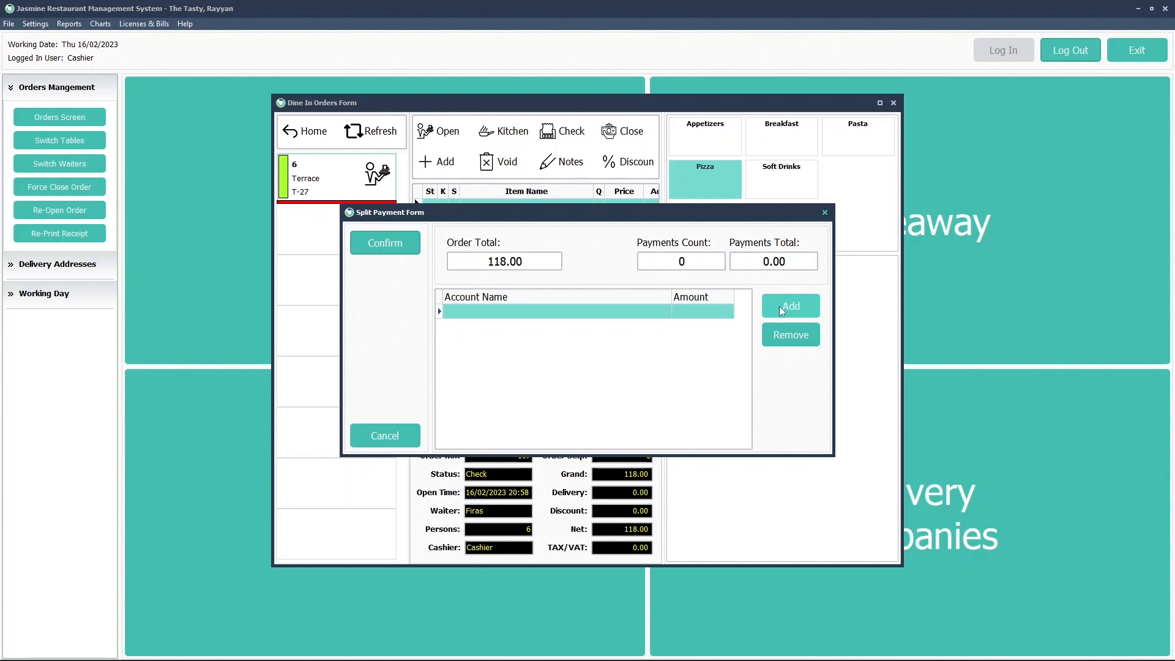
Add a Card payment of 68 to the 1 - NAPS / Debit Cards account for the Terrace T-27 order
{"action": "left_click", "coordinate": [780, 307]}
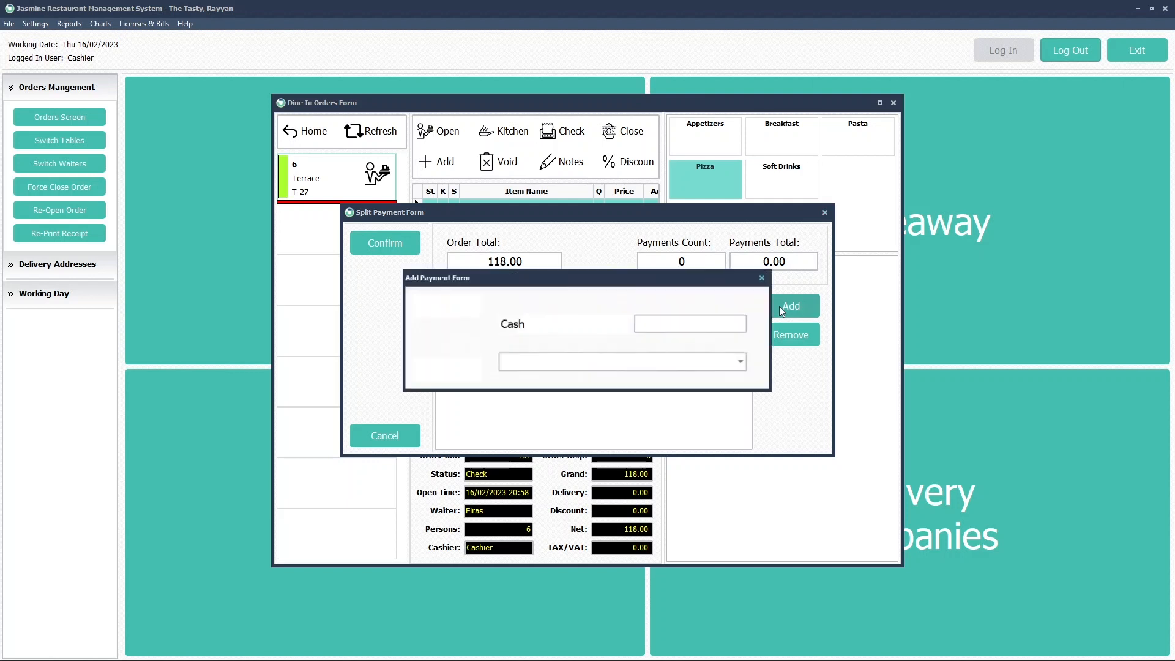
{"action": "left_click", "coordinate": [580, 330]}
{"action": "left_click", "coordinate": [539, 355]}
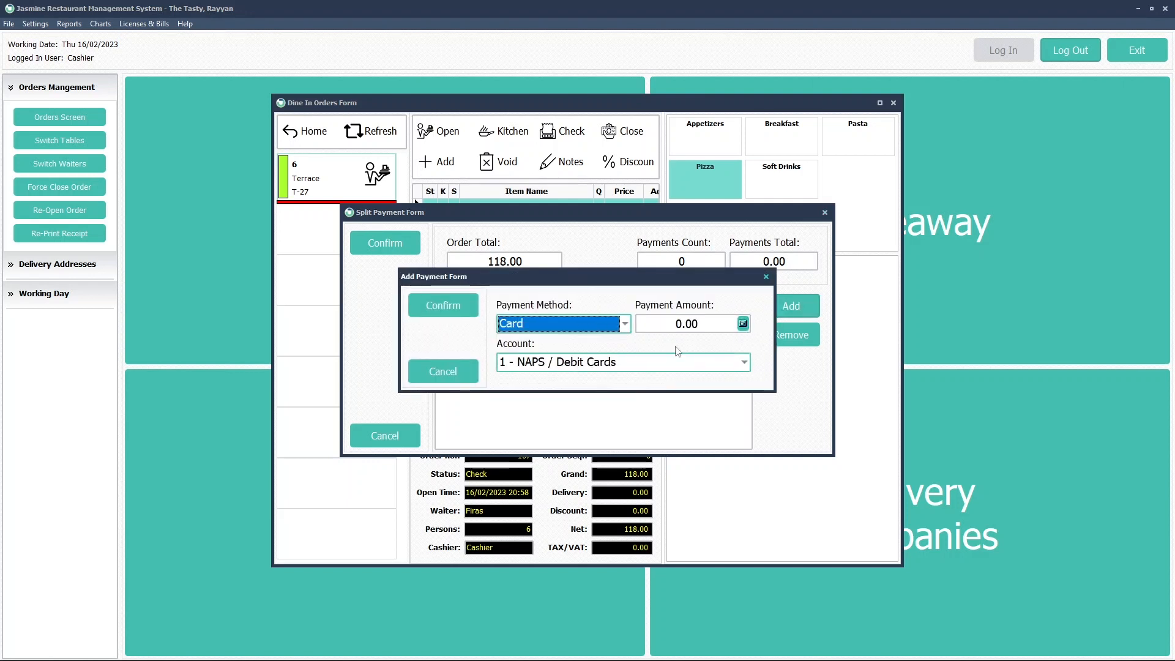
{"action": "left_click", "coordinate": [742, 323]}
{"action": "left_click", "coordinate": [706, 358]}
{"action": "left_click", "coordinate": [692, 344]}
{"action": "left_click", "coordinate": [731, 390]}
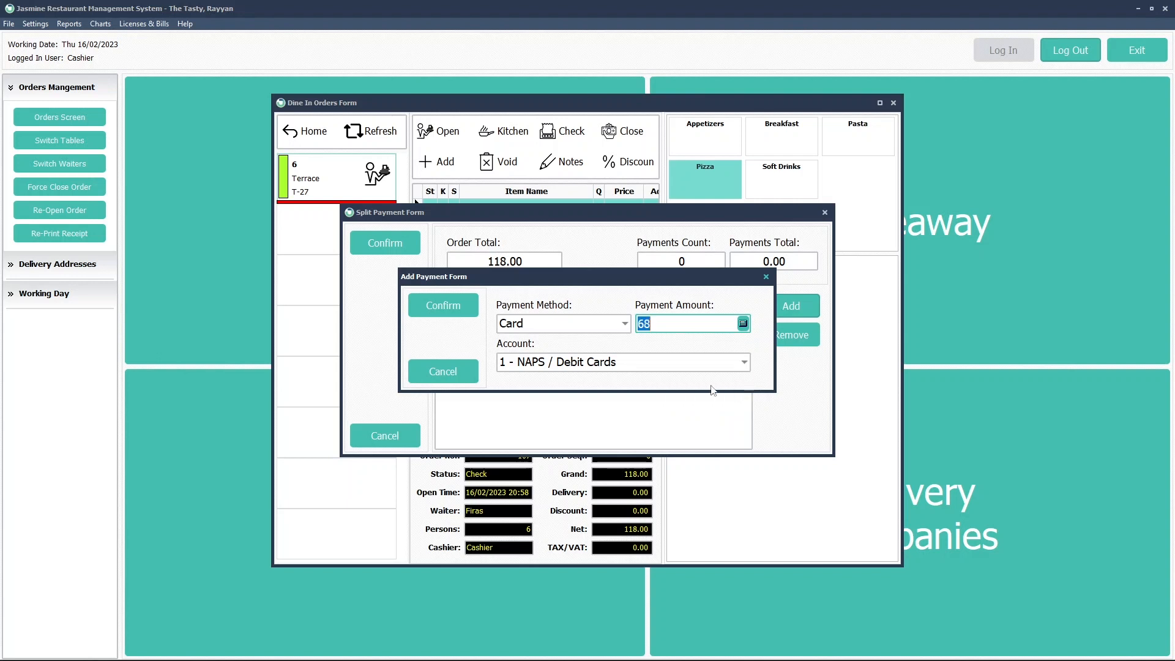
{"action": "left_click", "coordinate": [460, 302]}
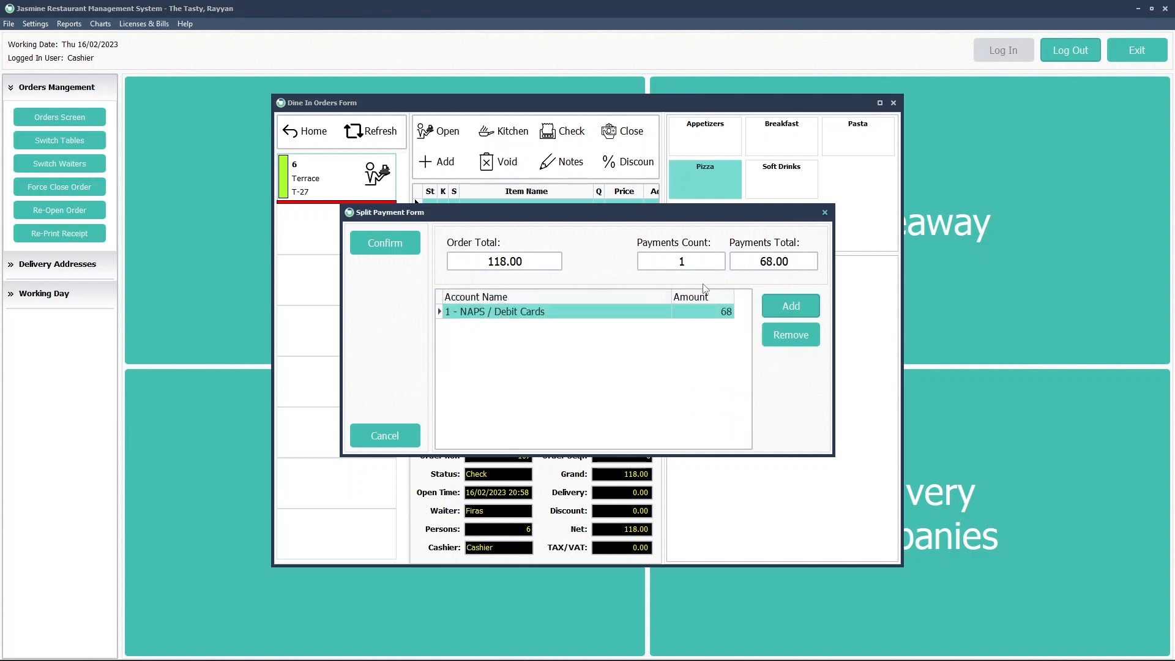
Add a second Card payment of 50 to the 2 - Visa / Master Card account
{"action": "left_click", "coordinate": [791, 308]}
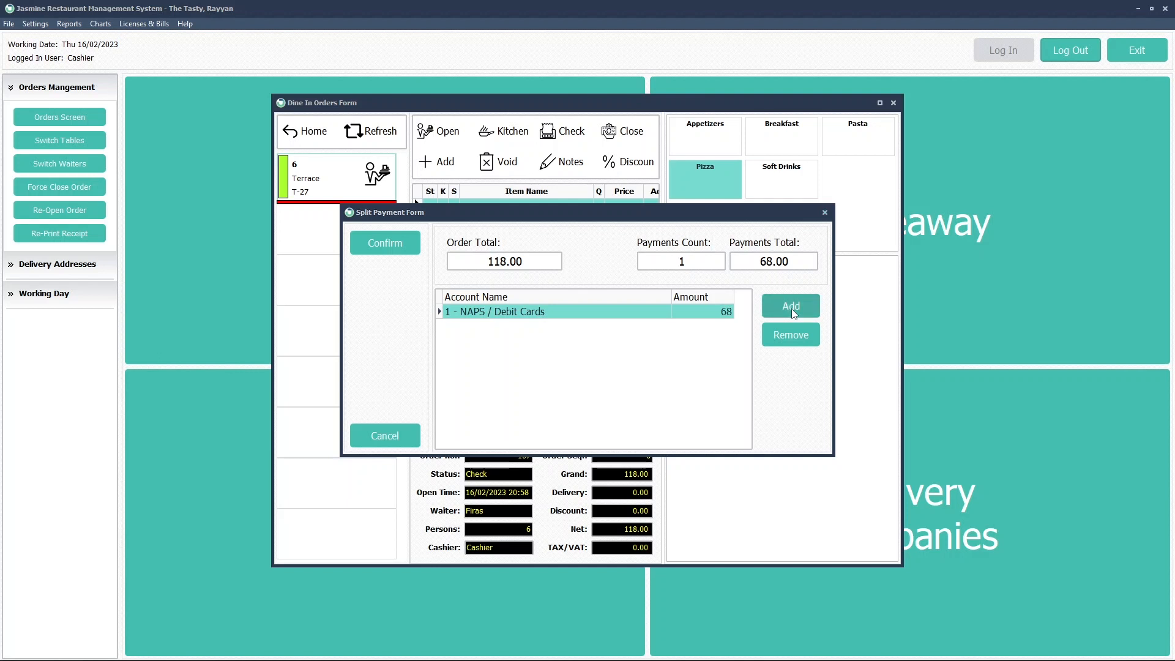
{"action": "left_click", "coordinate": [594, 330]}
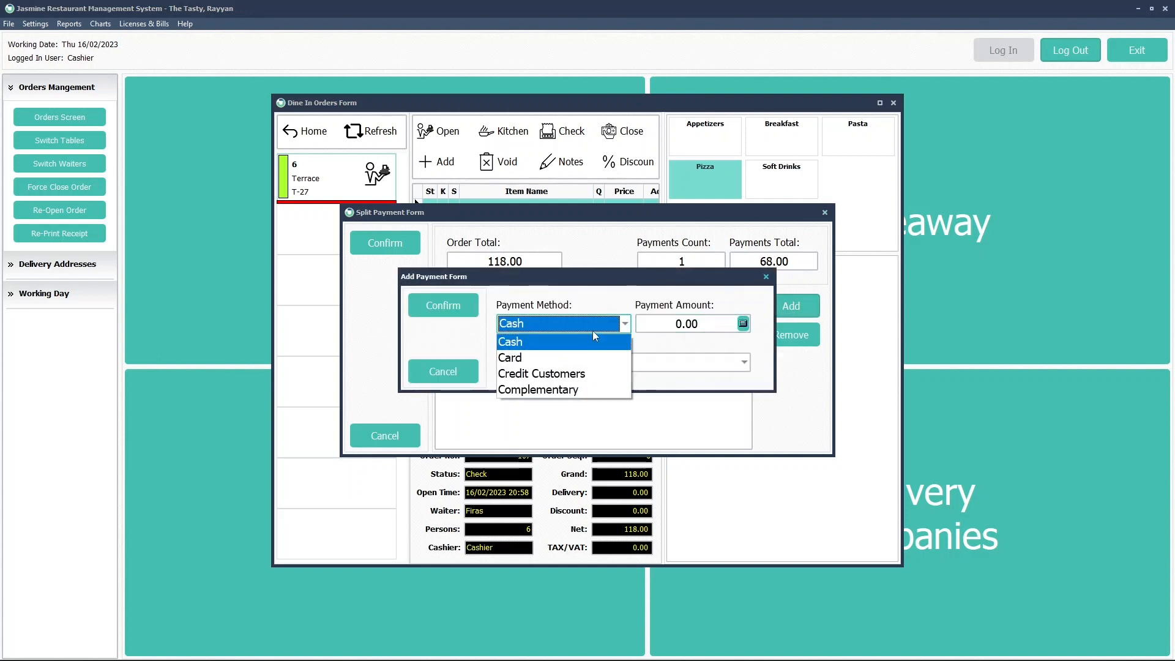
{"action": "left_click", "coordinate": [539, 357]}
{"action": "left_click", "coordinate": [574, 363]}
{"action": "left_click", "coordinate": [548, 387]}
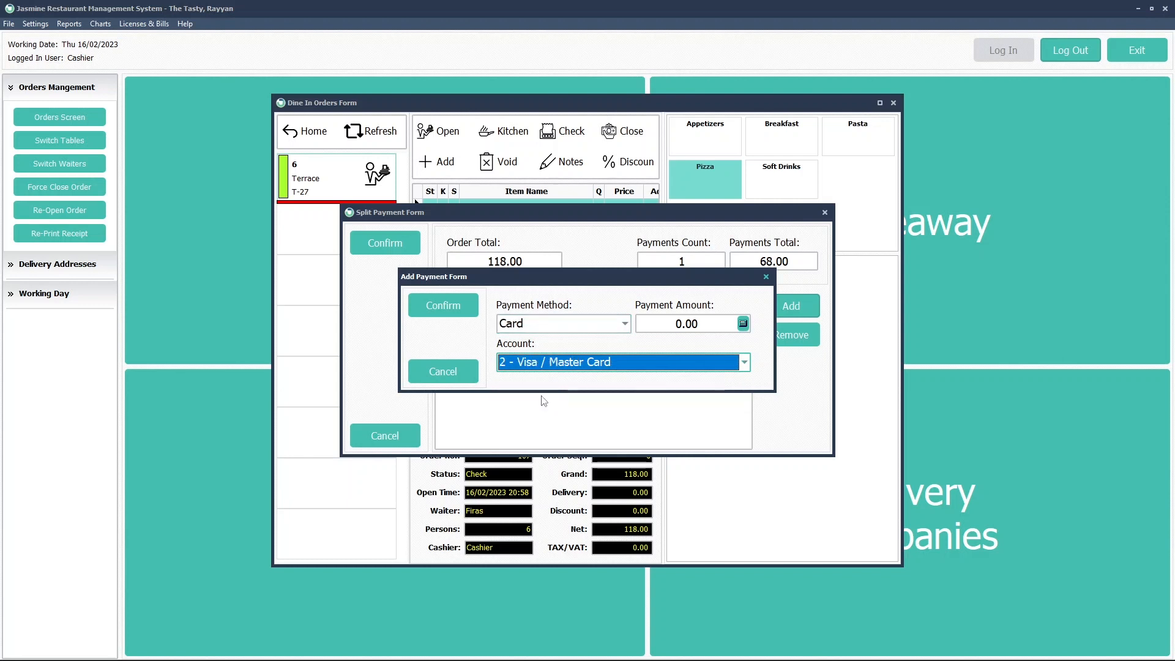
{"action": "left_click", "coordinate": [744, 323]}
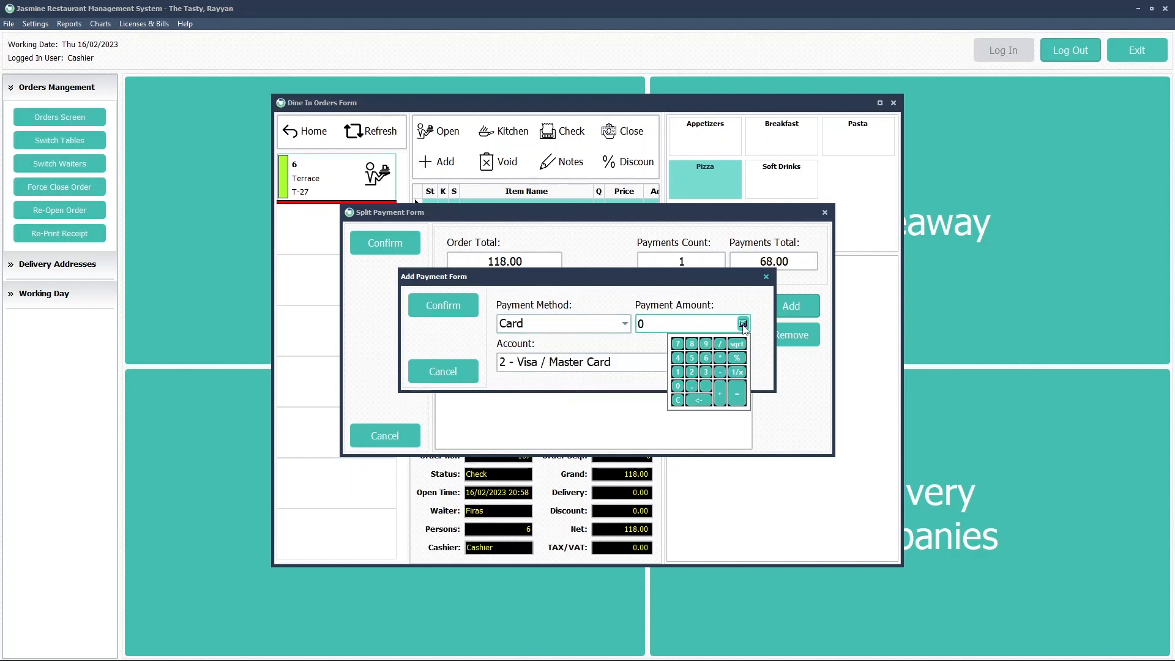
{"action": "left_click", "coordinate": [692, 358]}
{"action": "left_click", "coordinate": [677, 386]}
{"action": "left_click", "coordinate": [737, 393]}
{"action": "left_click", "coordinate": [441, 306]}
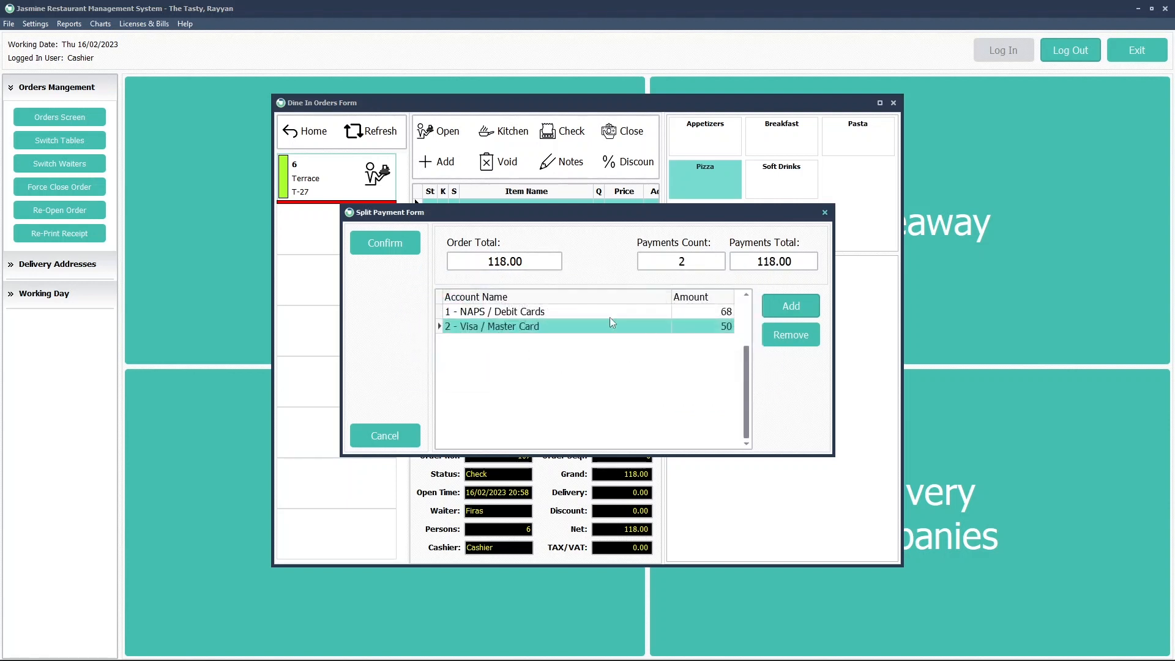
Review both split payment lines, then confirm them to close the Terrace T-27 order and dismiss the receipt preview
{"action": "left_click", "coordinate": [558, 314]}
{"action": "left_click", "coordinate": [555, 327]}
{"action": "left_click", "coordinate": [556, 315]}
{"action": "left_click", "coordinate": [556, 323]}
{"action": "left_click", "coordinate": [634, 314]}
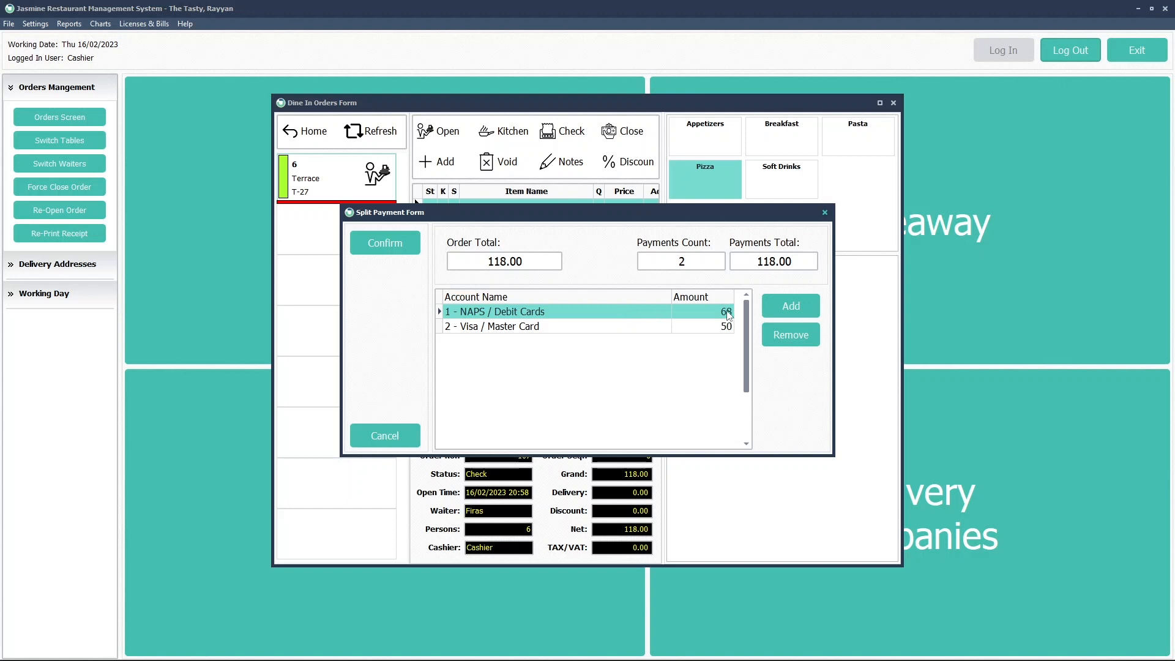
{"action": "left_click", "coordinate": [493, 329]}
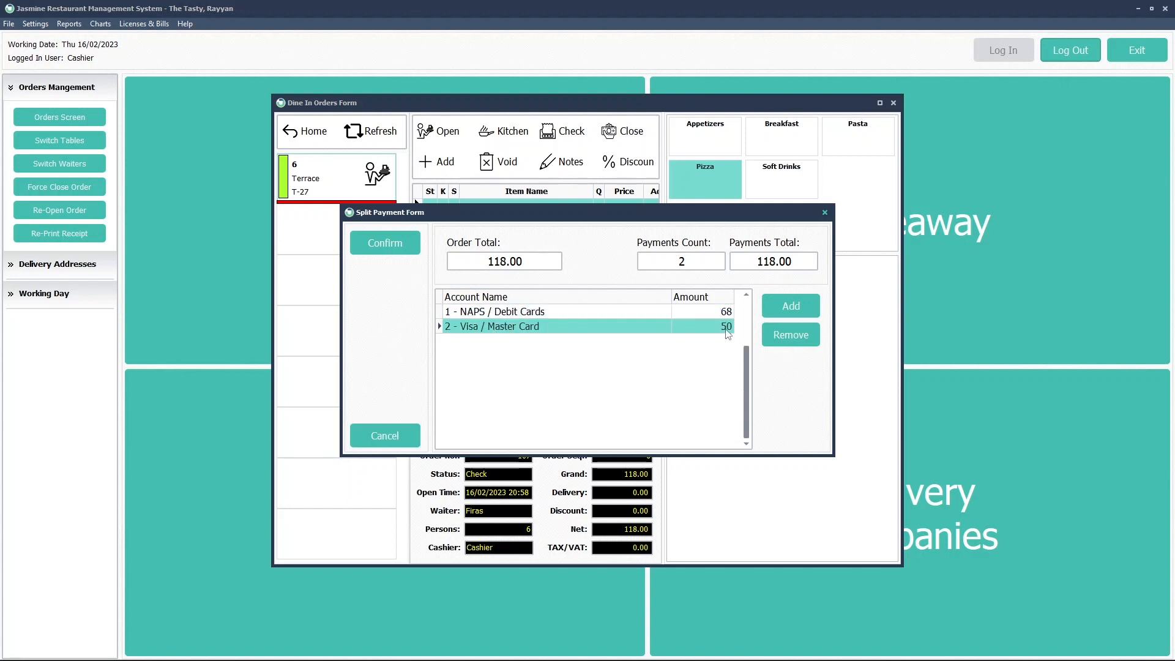
{"action": "left_click", "coordinate": [409, 247]}
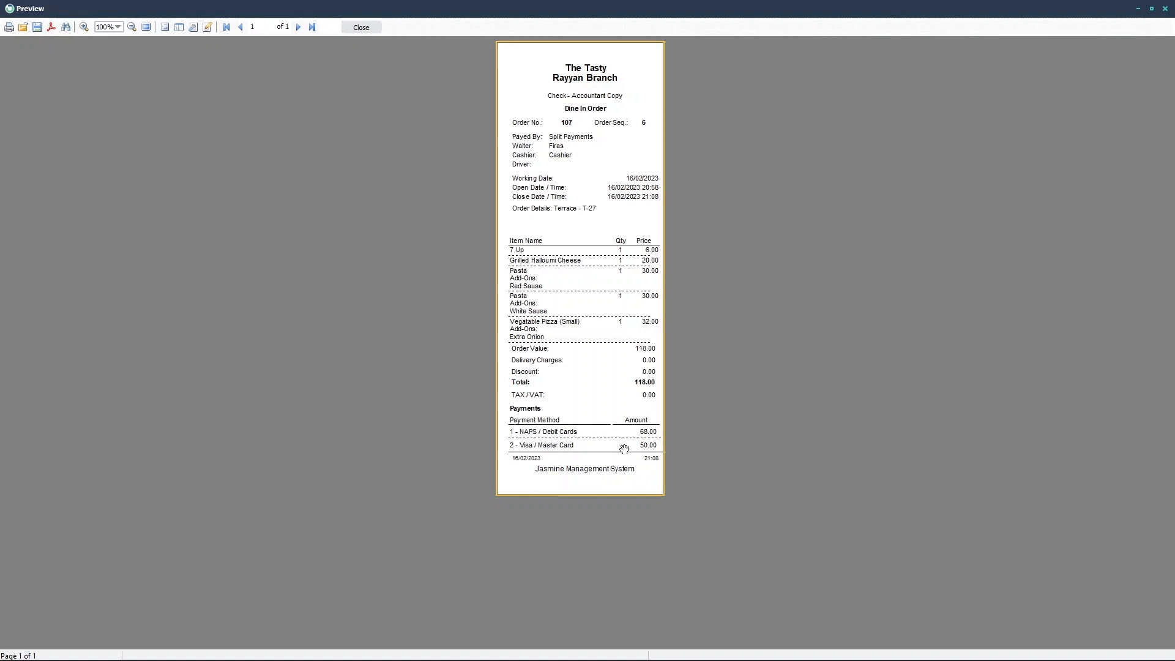
{"action": "left_click", "coordinate": [361, 27]}
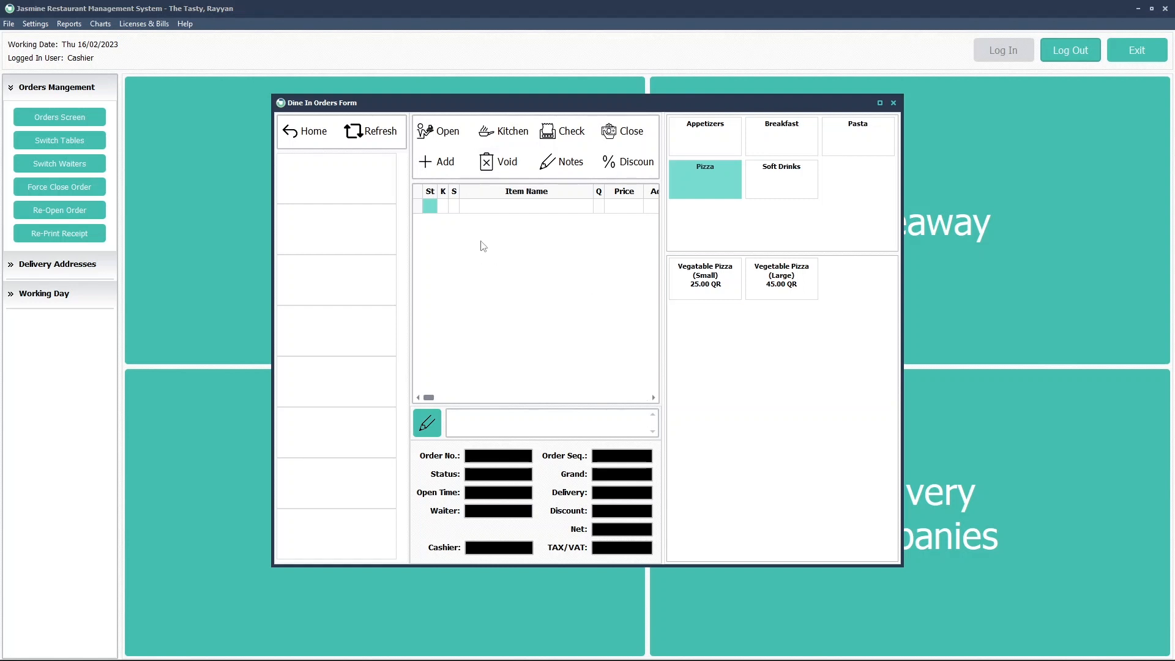
Compare the dining tables of the Inside Restaurant and Terrace sections for a new dine-in order, then cancel the table choice
{"action": "left_click", "coordinate": [441, 134]}
{"action": "left_click", "coordinate": [460, 235]}
{"action": "left_click", "coordinate": [465, 220]}
{"action": "left_click", "coordinate": [463, 233]}
{"action": "left_click", "coordinate": [465, 221]}
{"action": "left_click", "coordinate": [459, 236]}
{"action": "left_click", "coordinate": [464, 220]}
{"action": "left_click", "coordinate": [460, 235]}
{"action": "left_click", "coordinate": [464, 220]}
{"action": "left_click", "coordinate": [464, 233]}
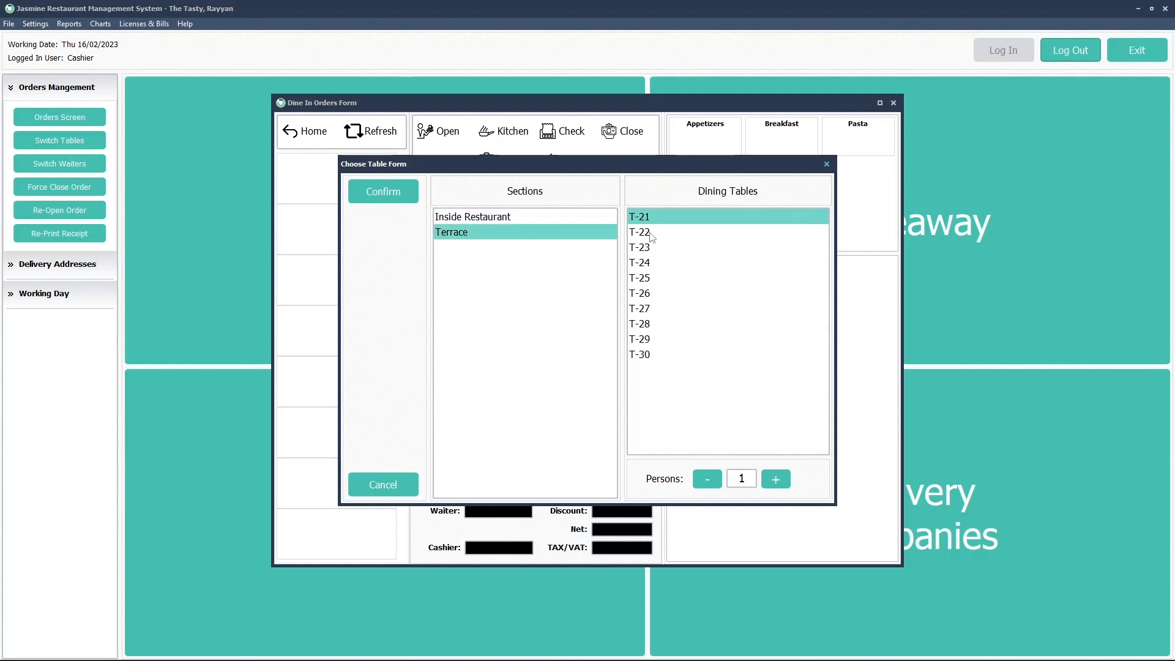
{"action": "left_click", "coordinate": [650, 342]}
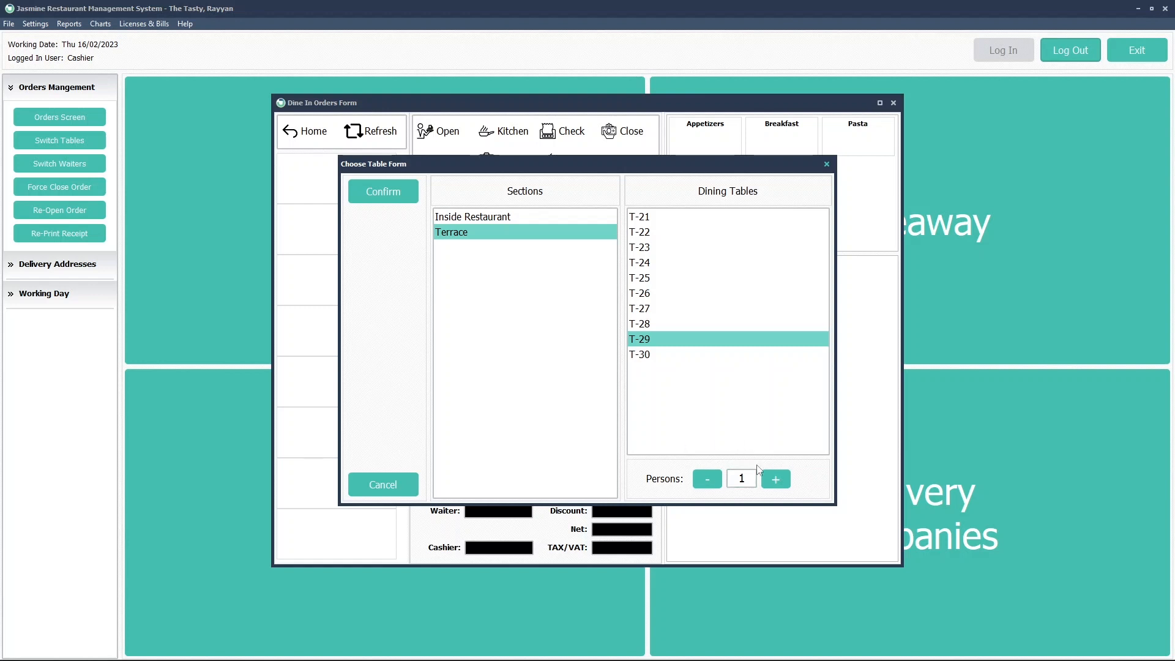
{"action": "left_click", "coordinate": [397, 480]}
Examine Persons Count and Avg. Persons Per Check in the Summarized Sales Report by order kind, then close the report
{"action": "left_click", "coordinate": [300, 130]}
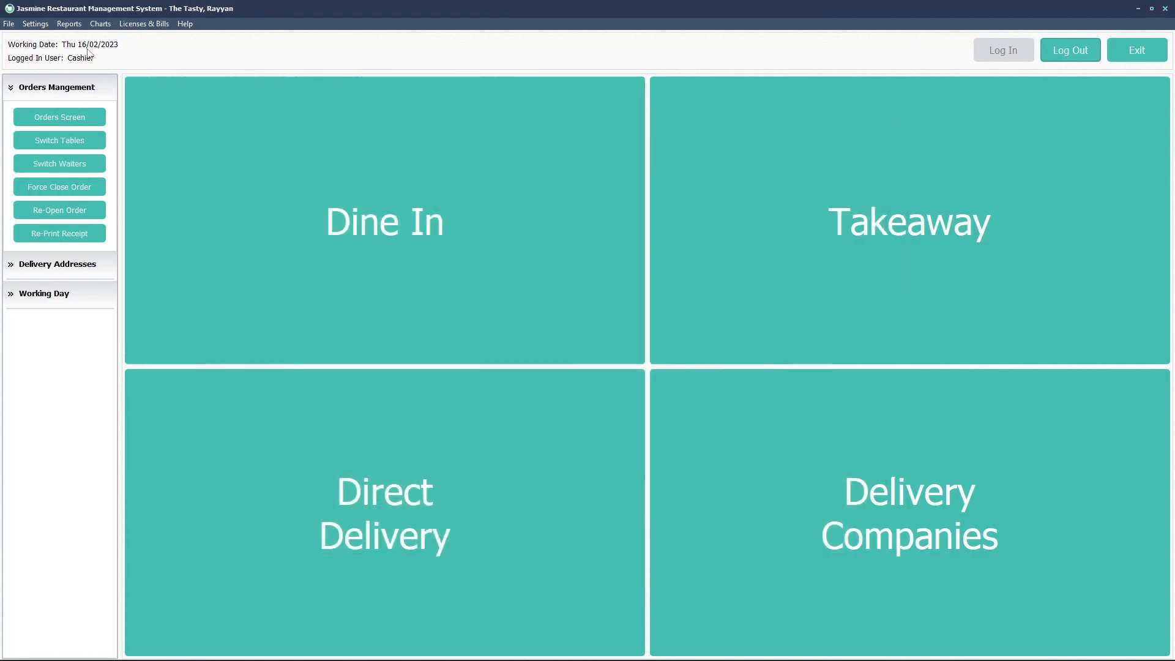
{"action": "left_click", "coordinate": [69, 24]}
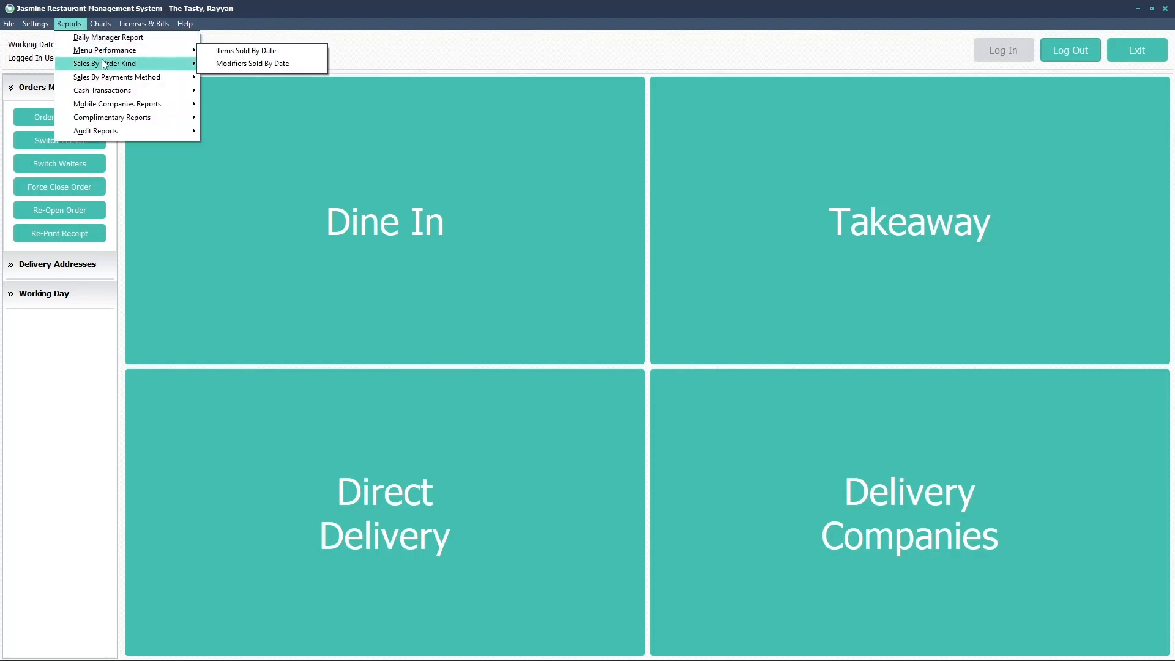
{"action": "mouse_move", "coordinate": [156, 68]}
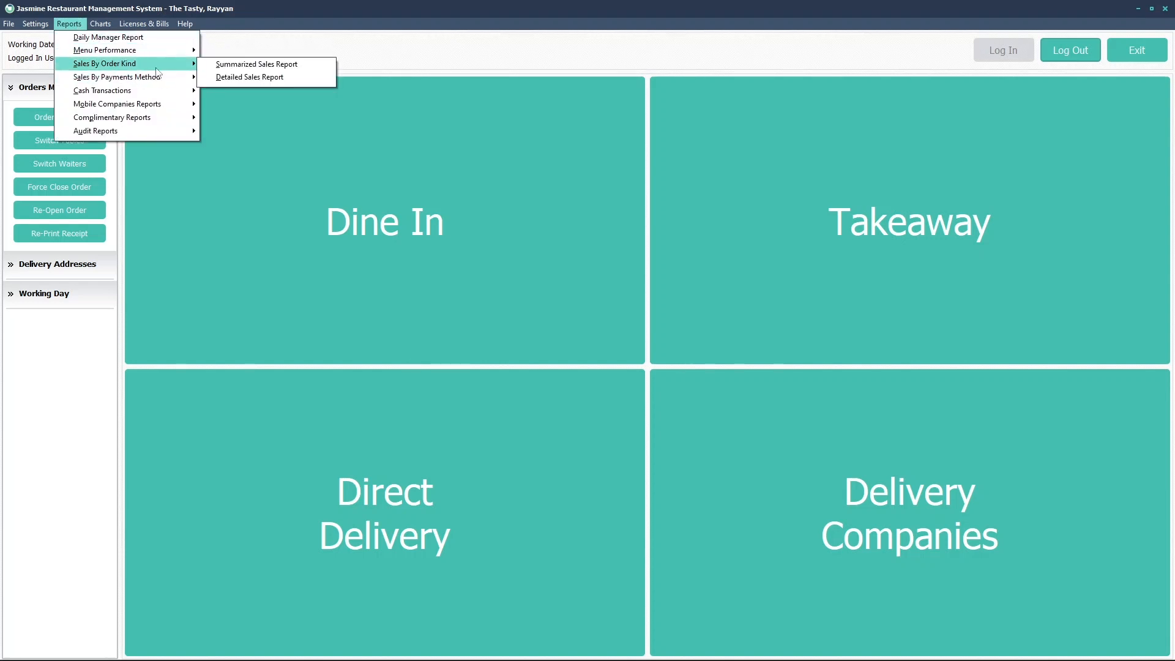
{"action": "left_click", "coordinate": [229, 66]}
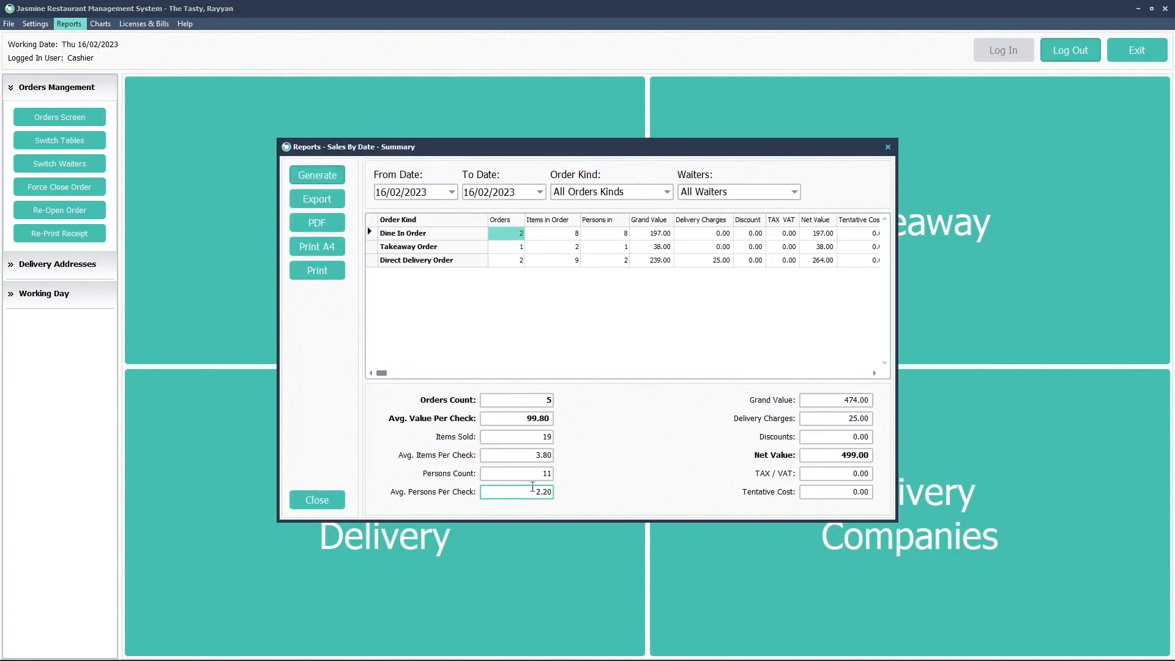
{"action": "left_click", "coordinate": [541, 474]}
{"action": "left_click_drag", "start_coordinate": [543, 474], "coordinate": [567, 473]}
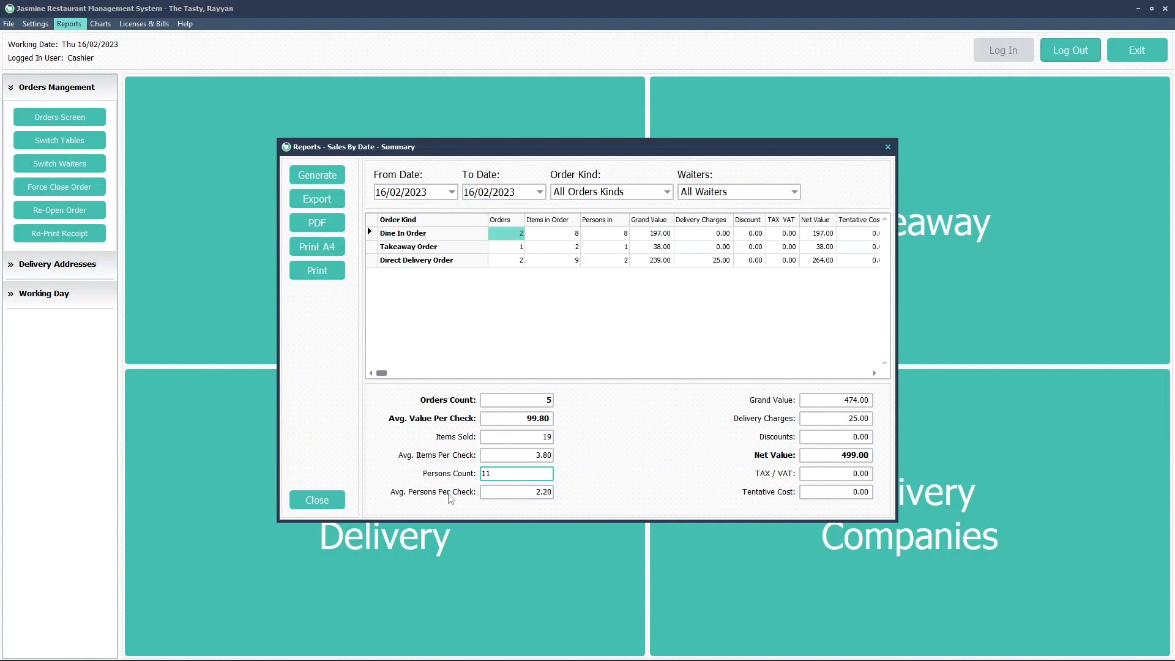
{"action": "key", "text": "Tab"}
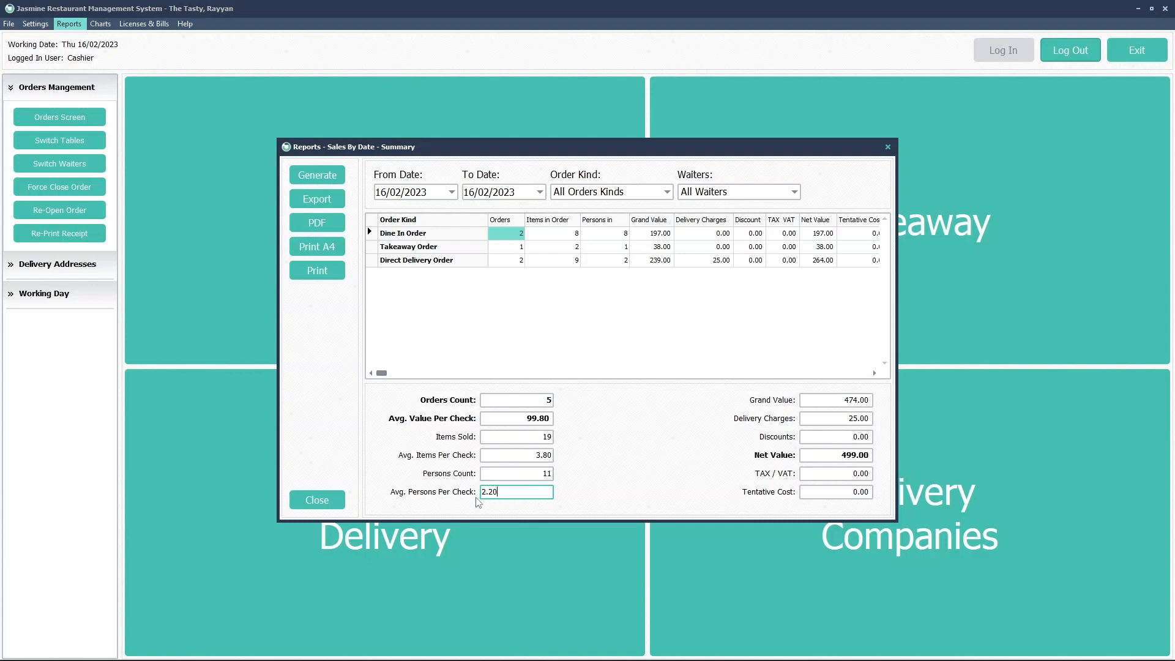
{"action": "left_click", "coordinate": [551, 475]}
{"action": "left_click", "coordinate": [540, 493]}
{"action": "left_click", "coordinate": [511, 476]}
{"action": "left_click", "coordinate": [509, 493]}
{"action": "left_click", "coordinate": [514, 477]}
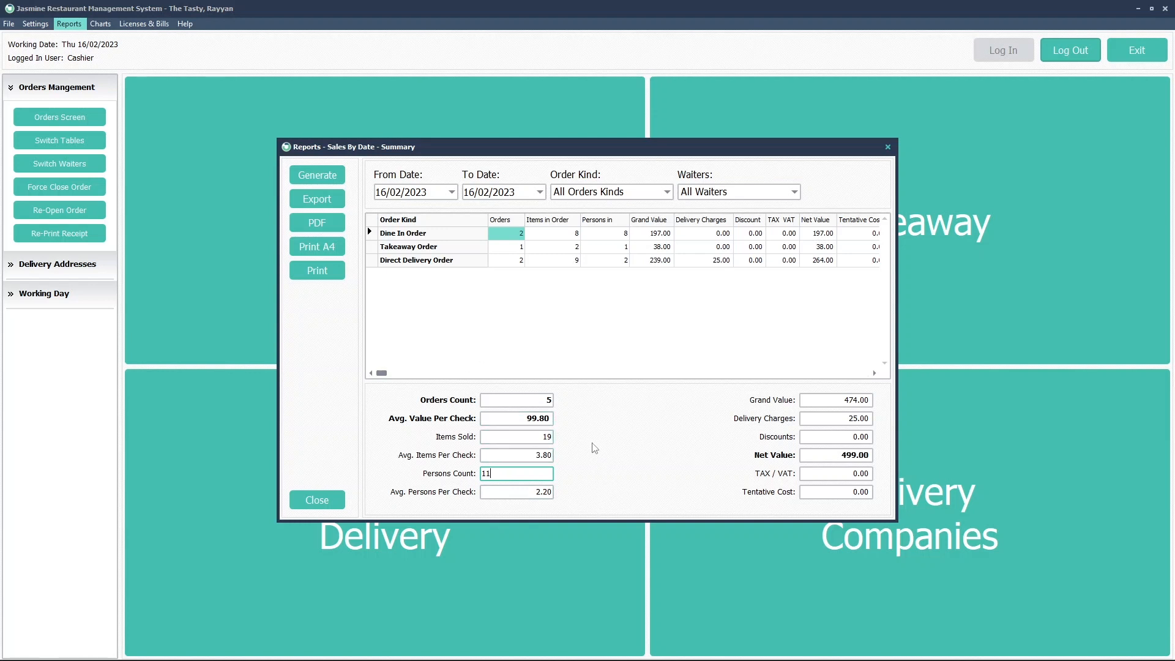
{"action": "left_click", "coordinate": [328, 503]}
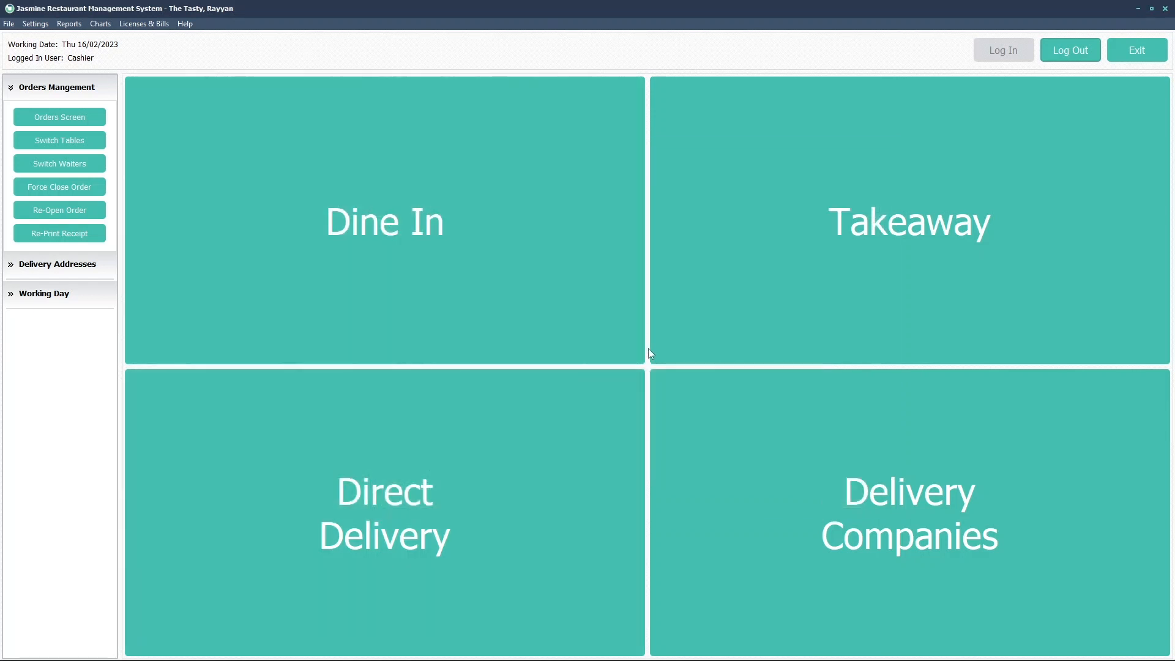